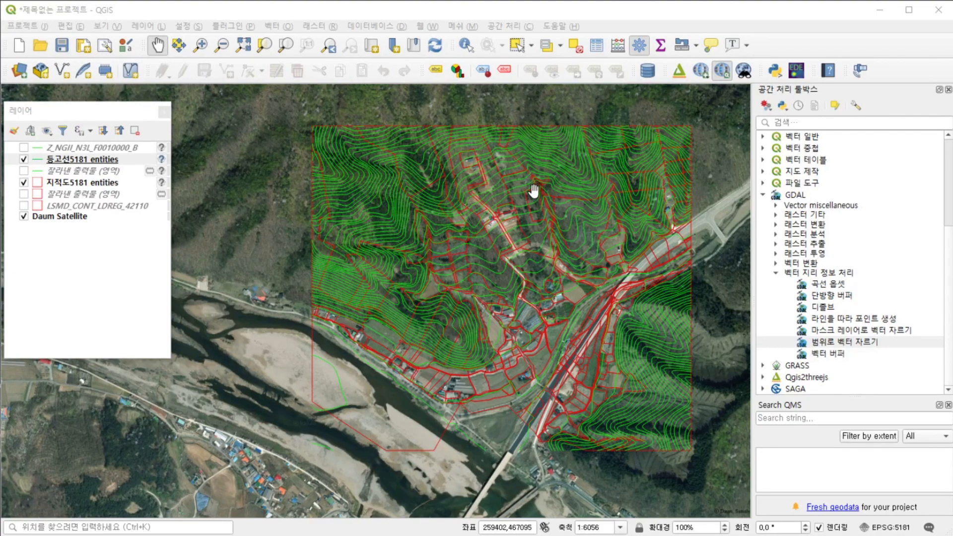
- Switch to AutoCAD and move the cad 좌표없이.dxf drawing window aside to compare it with cad파일.dxf
scroll(497, 178, "up", 1)
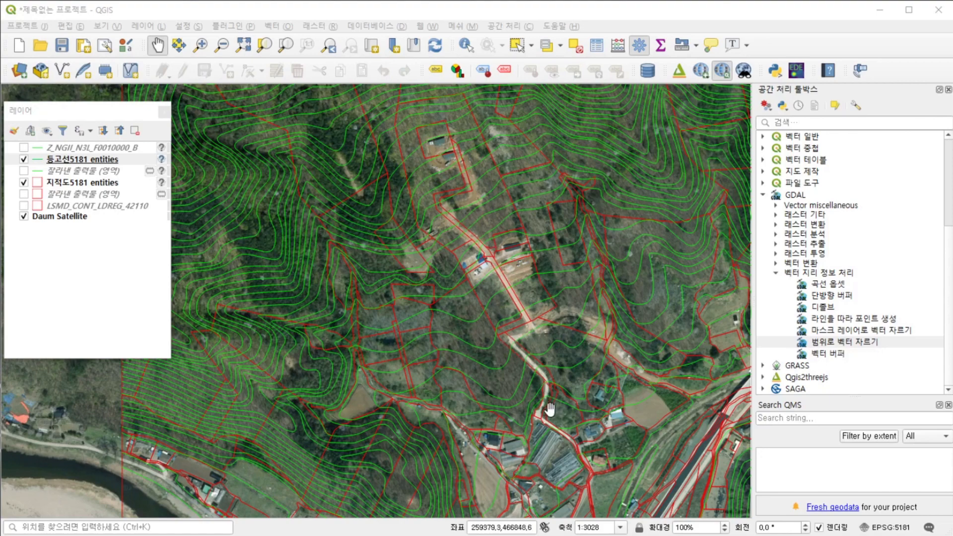
scroll(535, 280, "down", 1)
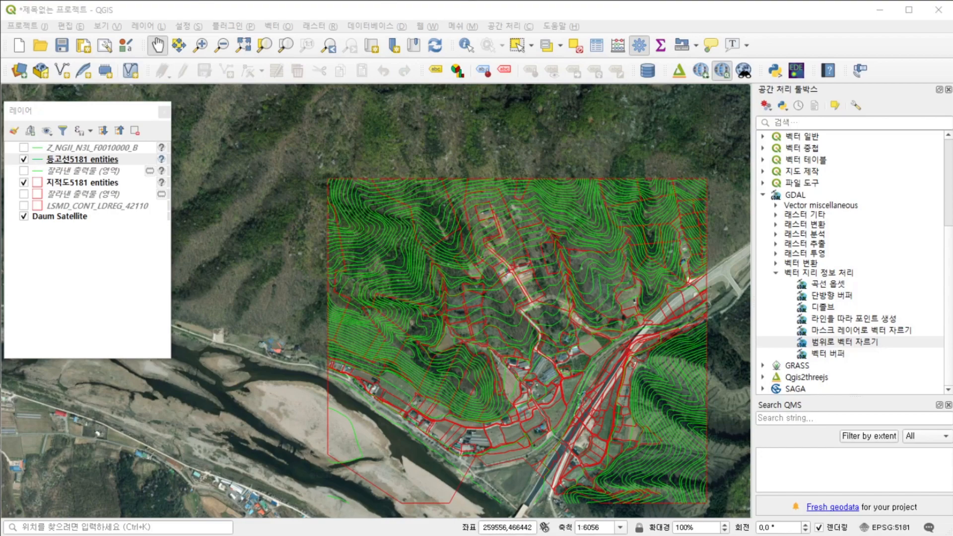
key("alt+Tab")
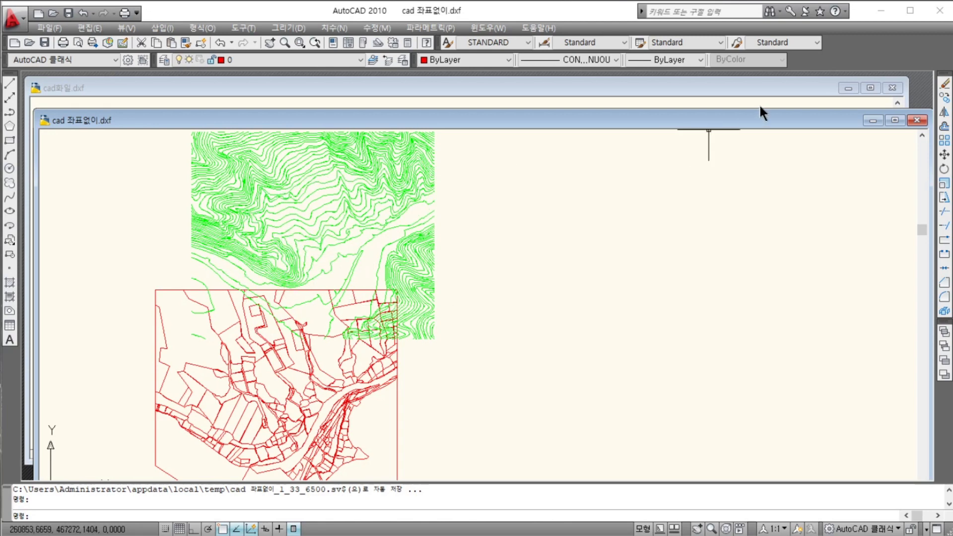
mouse_move(401, 115)
left_mouse_down()
mouse_move(927, 115)
mouse_move(906, 108)
mouse_move(897, 80)
mouse_move(875, 87)
mouse_move(887, 85)
left_mouse_up()
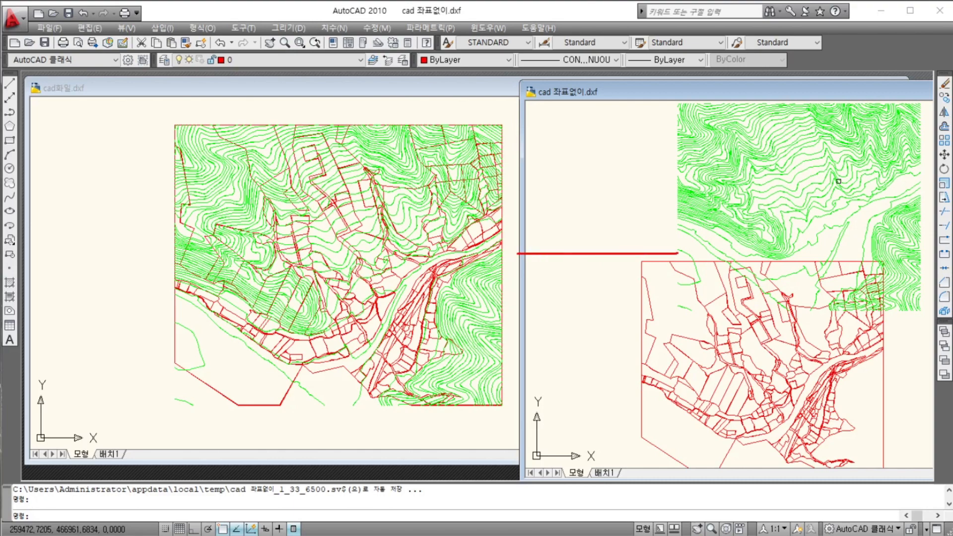
mouse_move(540, 238)
left_mouse_down()
mouse_move(507, 258)
mouse_move(561, 307)
mouse_move(563, 202)
mouse_move(527, 254)
left_mouse_up()
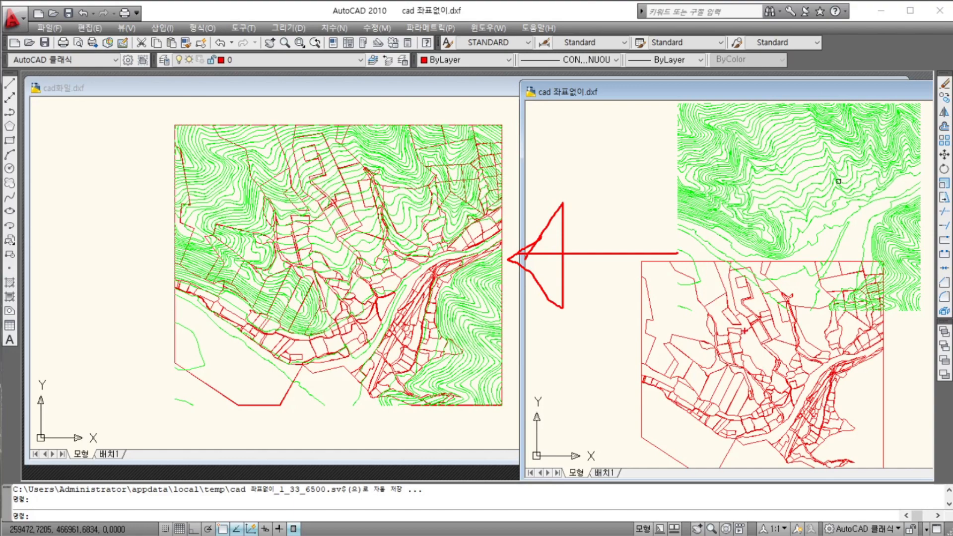
mouse_move(791, 202)
left_mouse_down()
mouse_move(779, 140)
mouse_move(817, 202)
left_mouse_up()
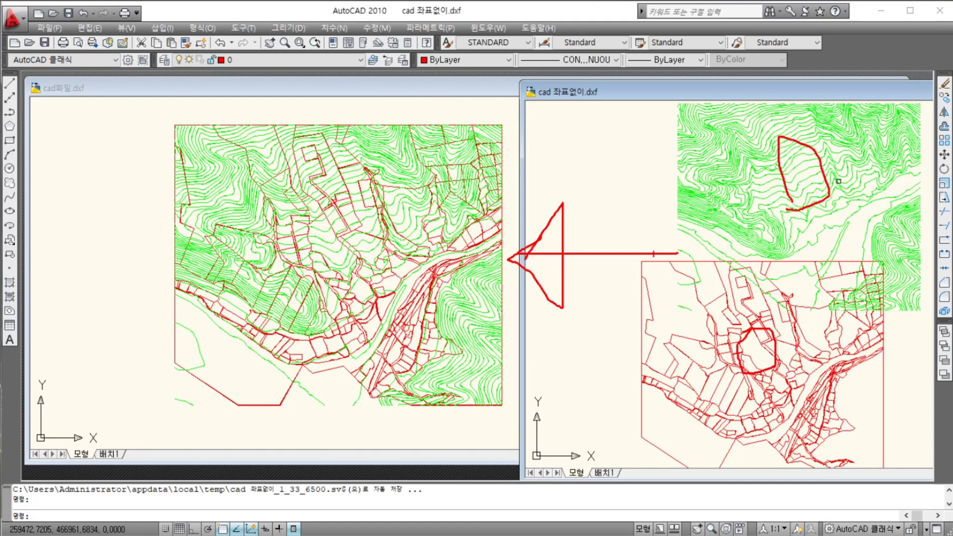
mouse_move(536, 230)
left_mouse_down()
mouse_move(486, 259)
mouse_move(549, 304)
left_mouse_up()
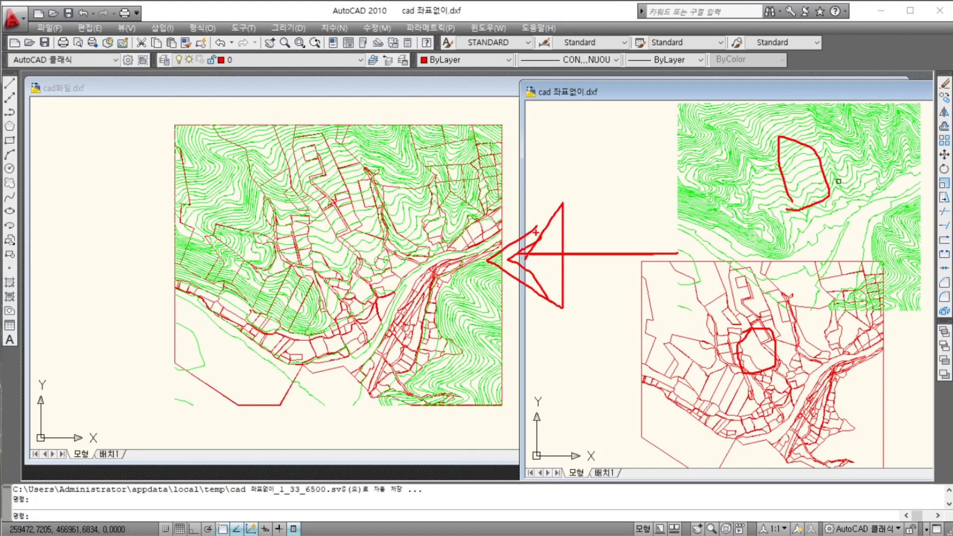
mouse_move(532, 234)
left_mouse_down()
mouse_move(569, 205)
mouse_move(561, 284)
left_mouse_up()
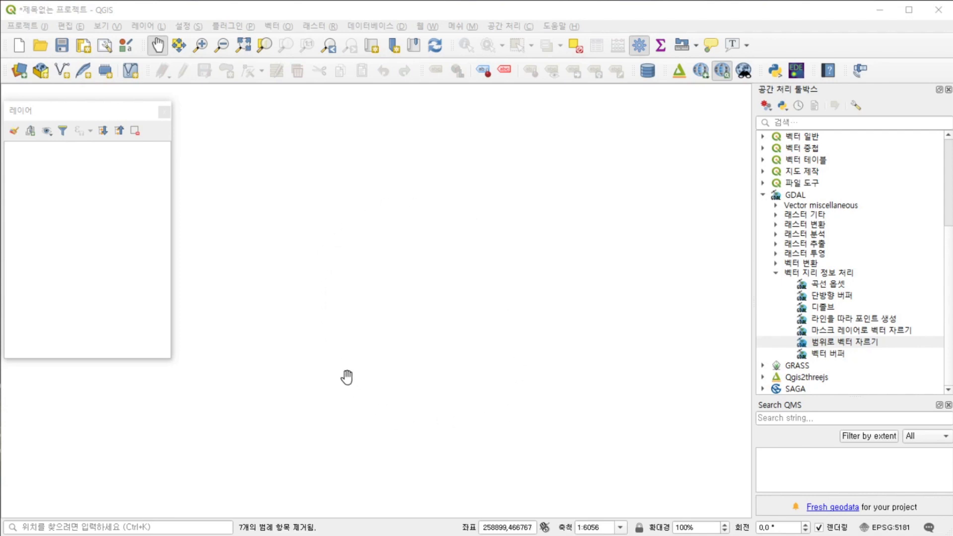
- Add the Daum Satellite basemap from TMS for Korea and dismiss the plugin messages
left_click(425, 26)
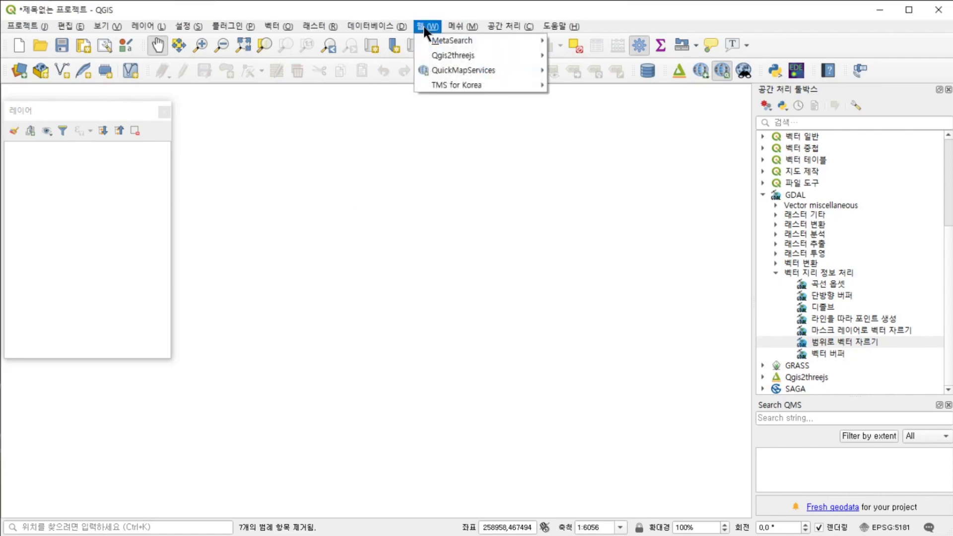
mouse_move(442, 85)
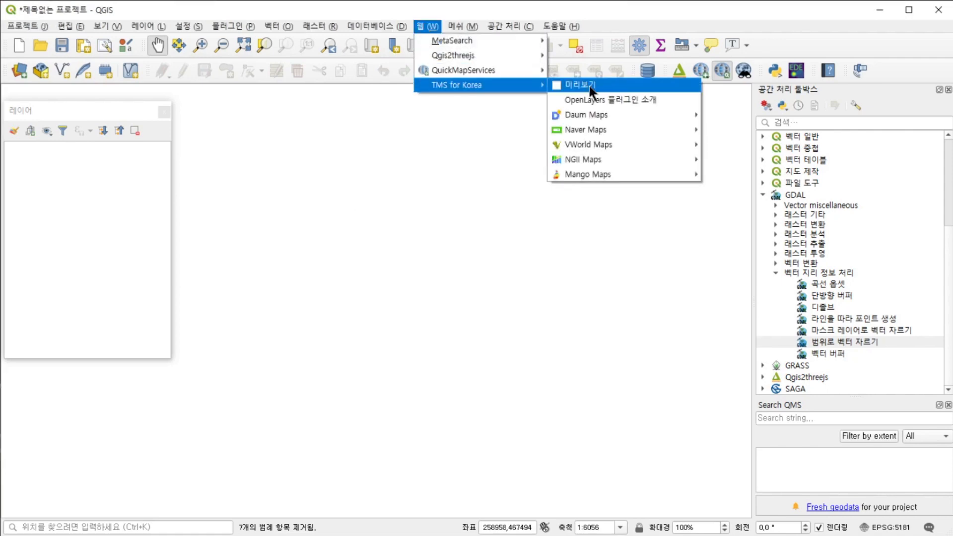
mouse_move(587, 118)
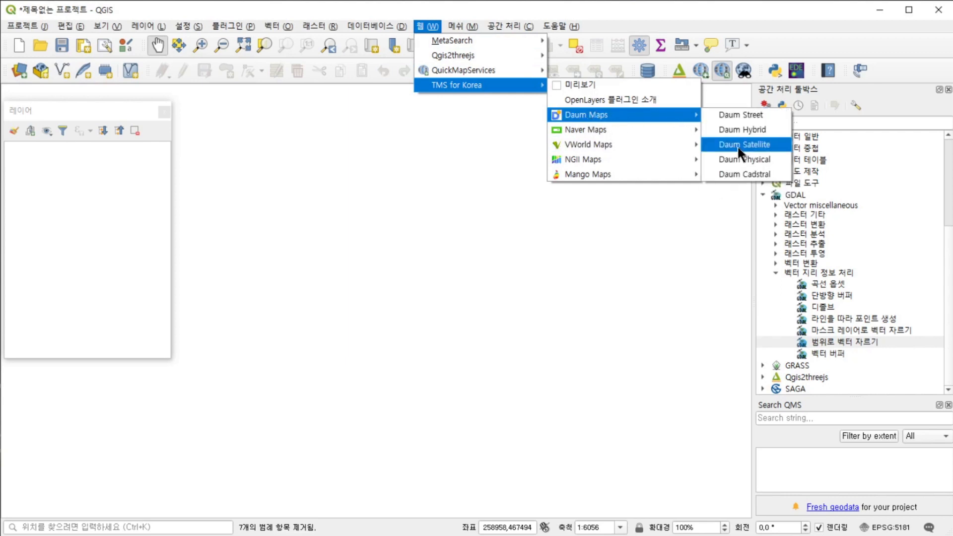
left_click(740, 145)
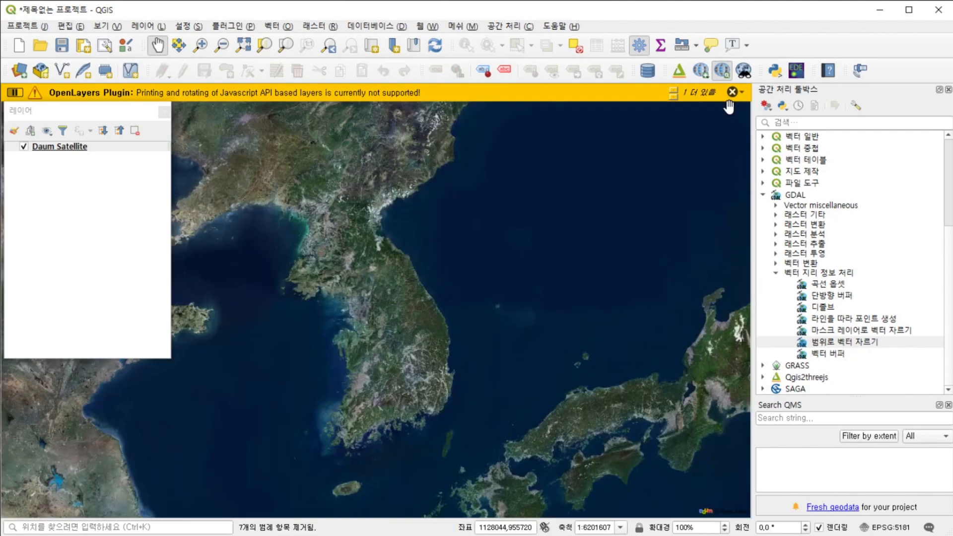
left_click(731, 93)
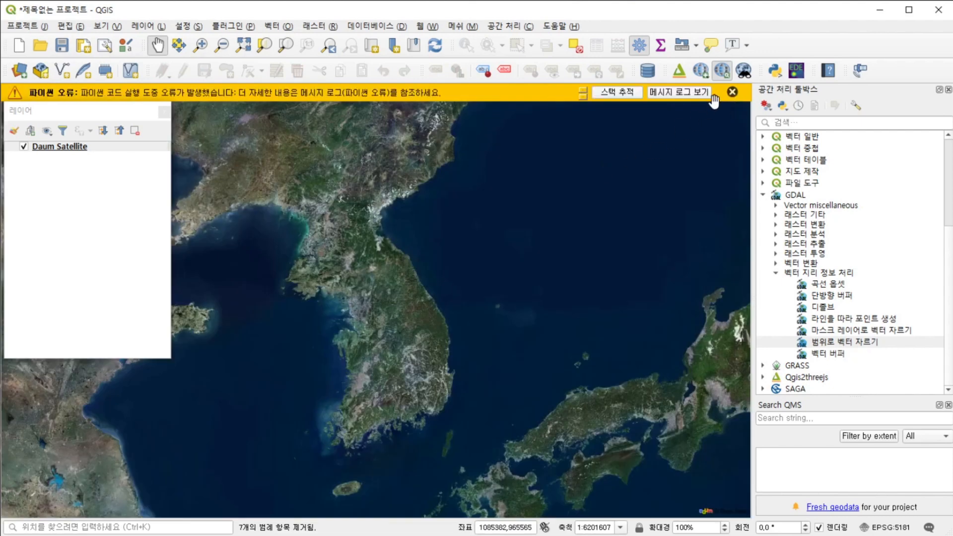
left_click(731, 93)
- Add the cadastral shapefile LSMD_CONT_LDREG_42110.shp from the LSMD_CONT_LDREG_강원_춘천시 folder as a vector layer
scroll(349, 298, "up", 1)
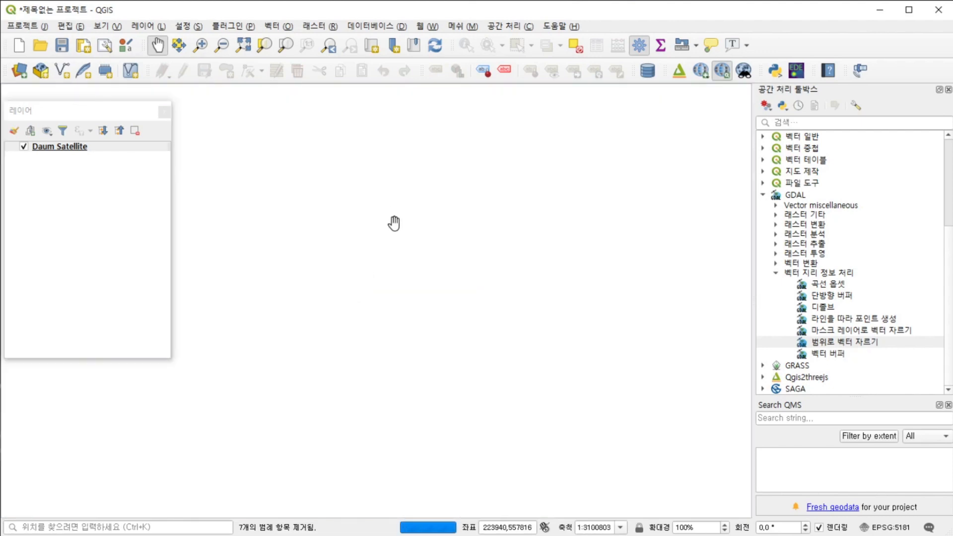
scroll(416, 270, "up", 2)
left_click_drag(584, 314, 485, 306)
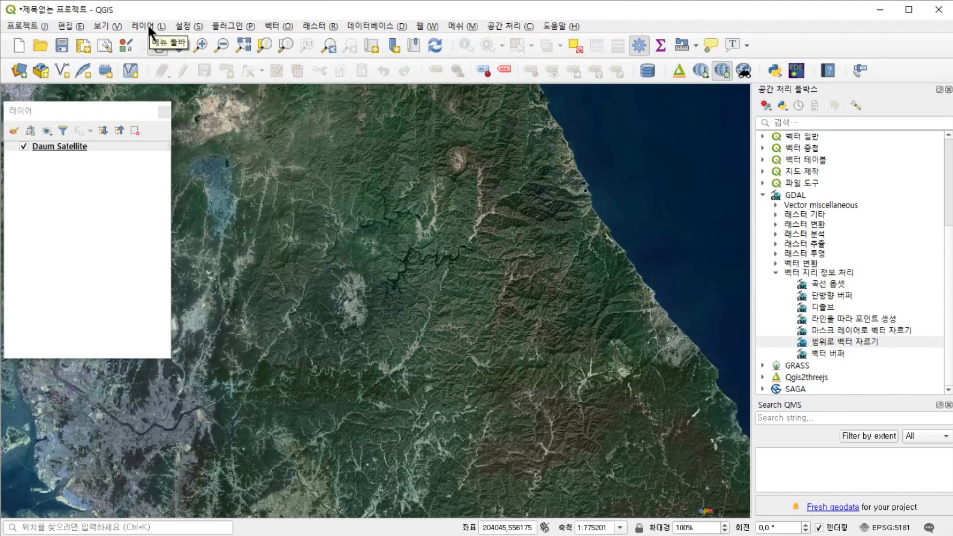
left_click(147, 25)
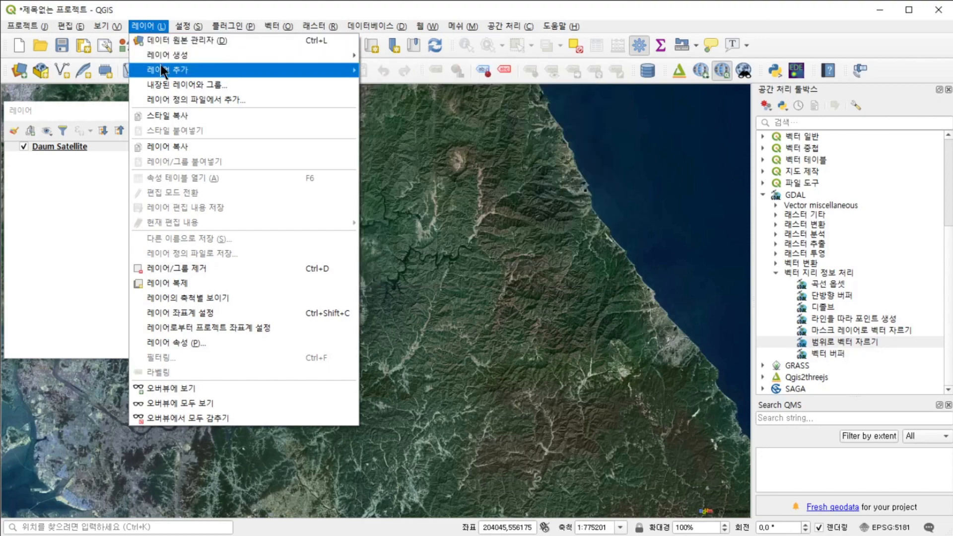
left_click(424, 71)
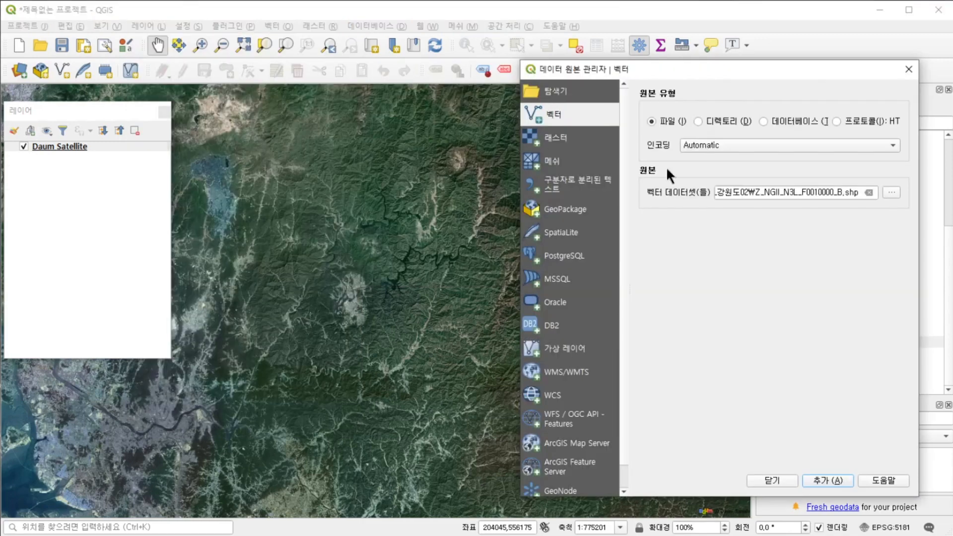
left_click(891, 192)
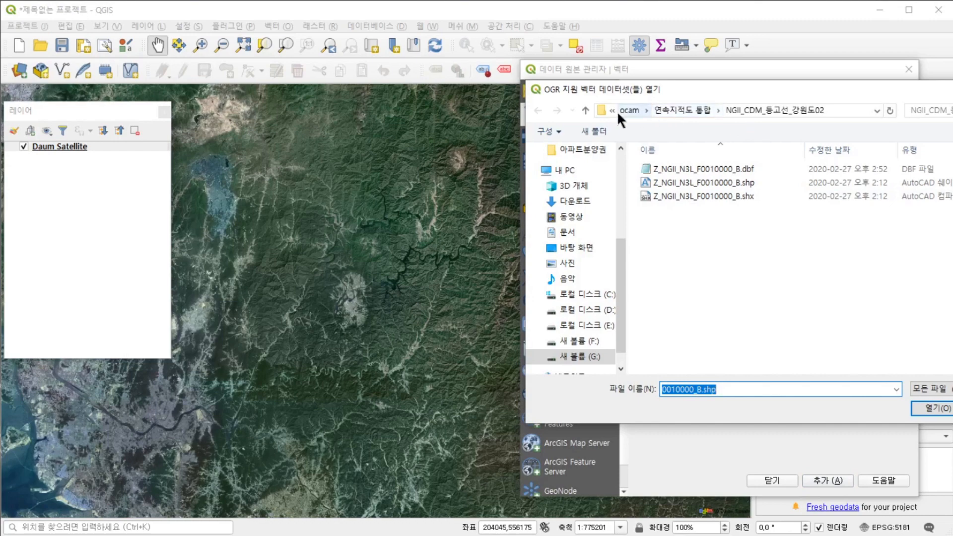
left_click(690, 108)
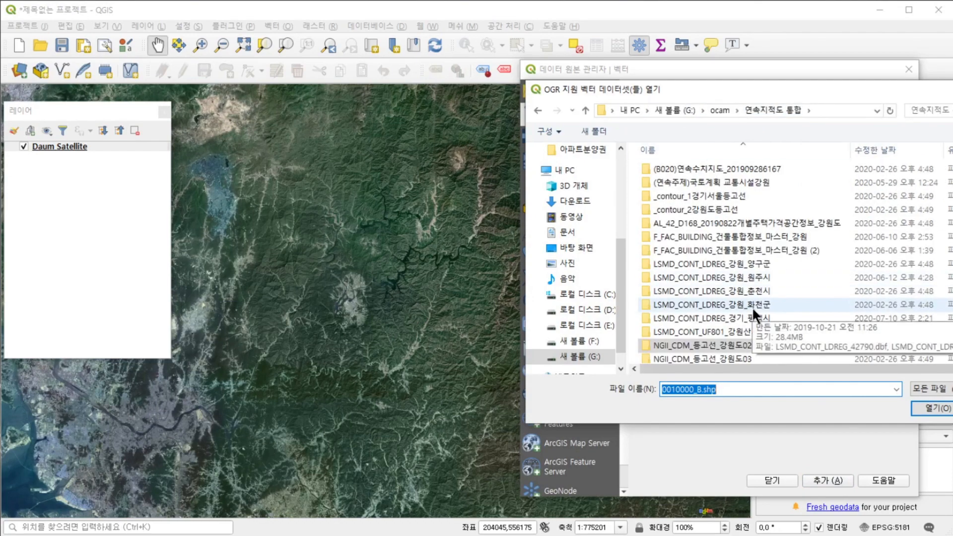
double_click(757, 291)
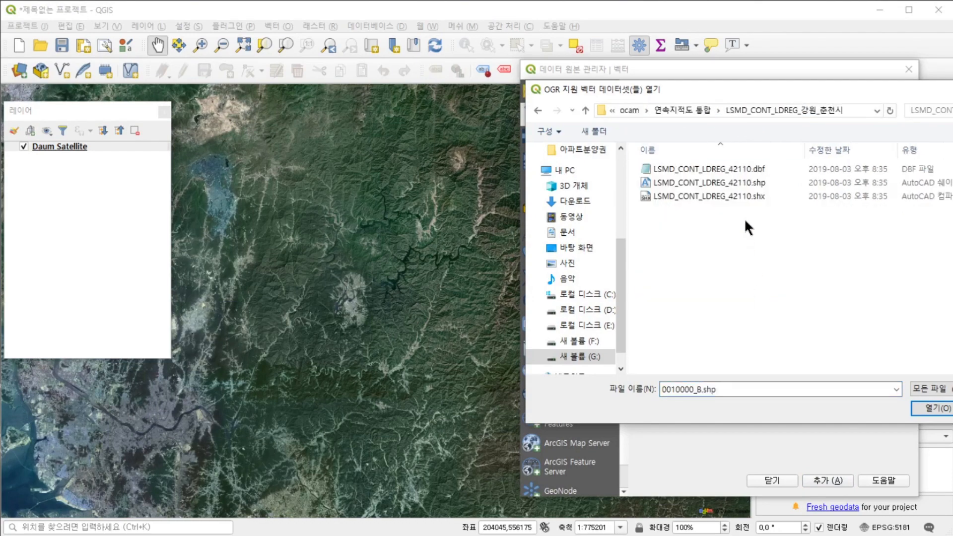
left_click(750, 183)
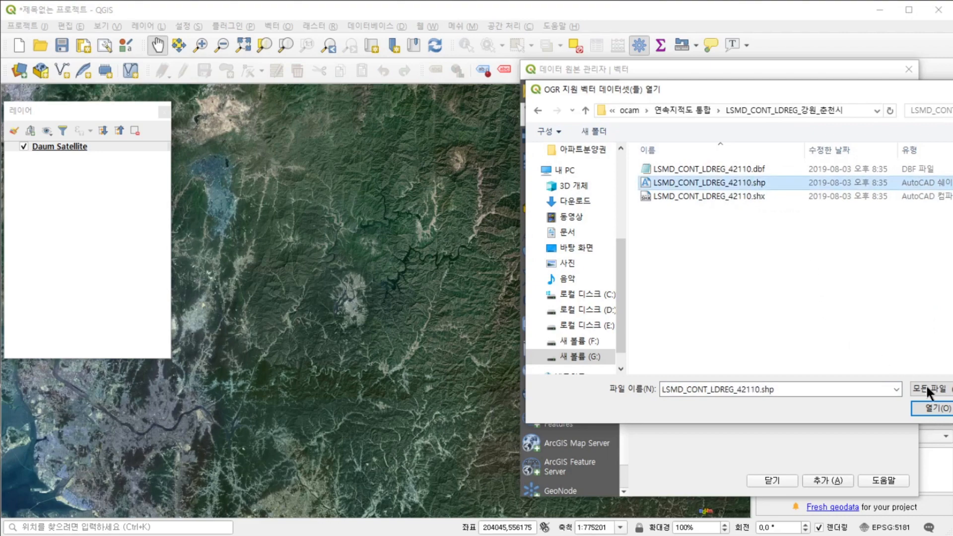
left_click(920, 410)
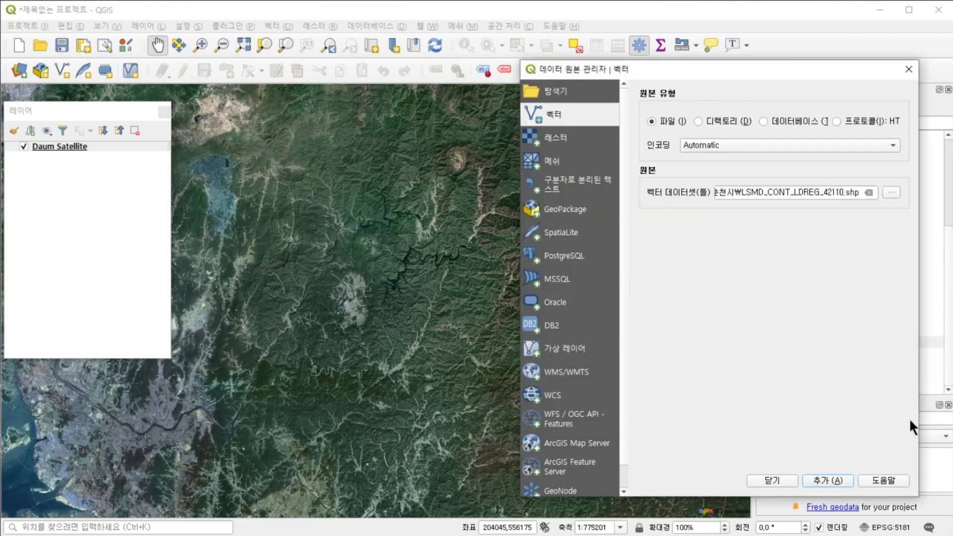
left_click(833, 479)
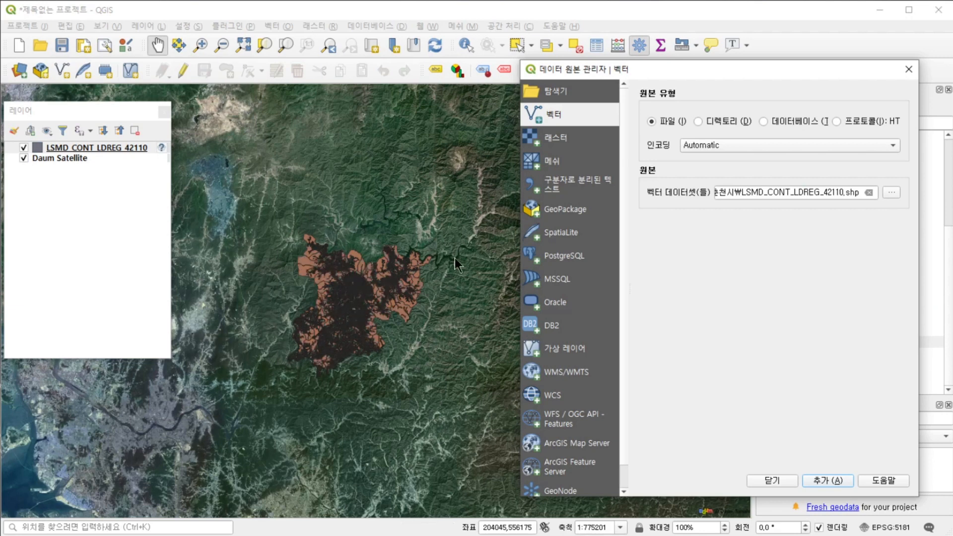
- Add the contour shapefile Z_NGII_N3L_F0010000_B.shp from the NGII_CDM_등고선_강원도02 folder as a vector layer and close the data source manager
left_click(888, 192)
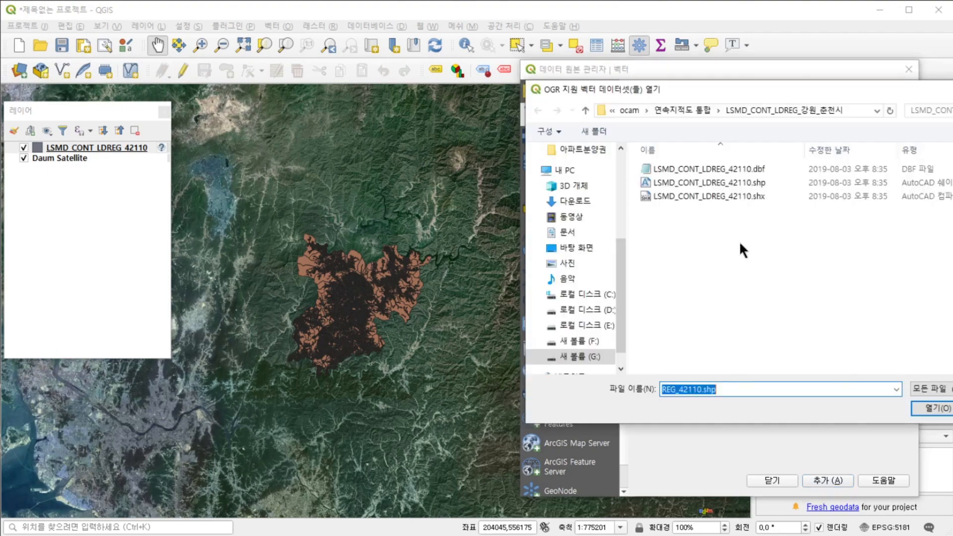
left_click(695, 107)
scroll(735, 259, "down", 2)
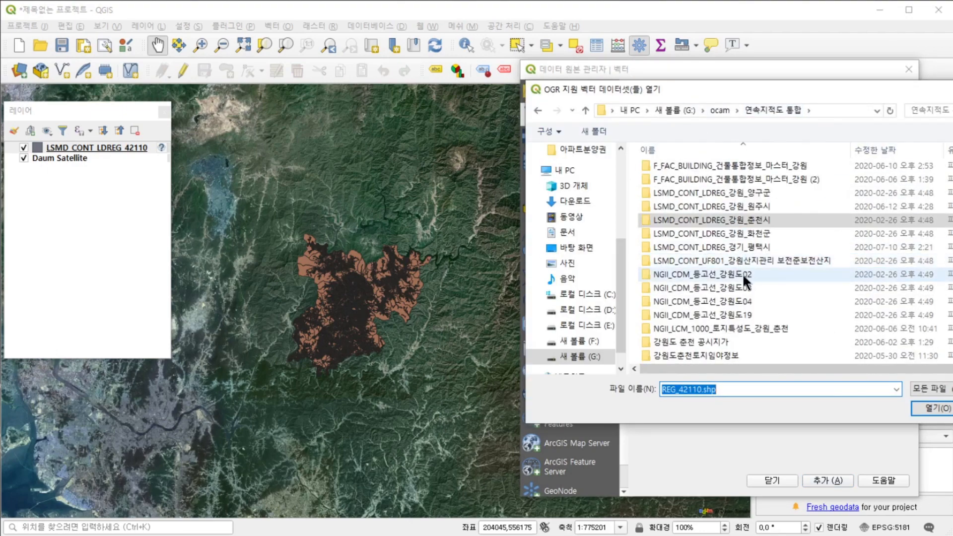
double_click(746, 273)
left_click(728, 182)
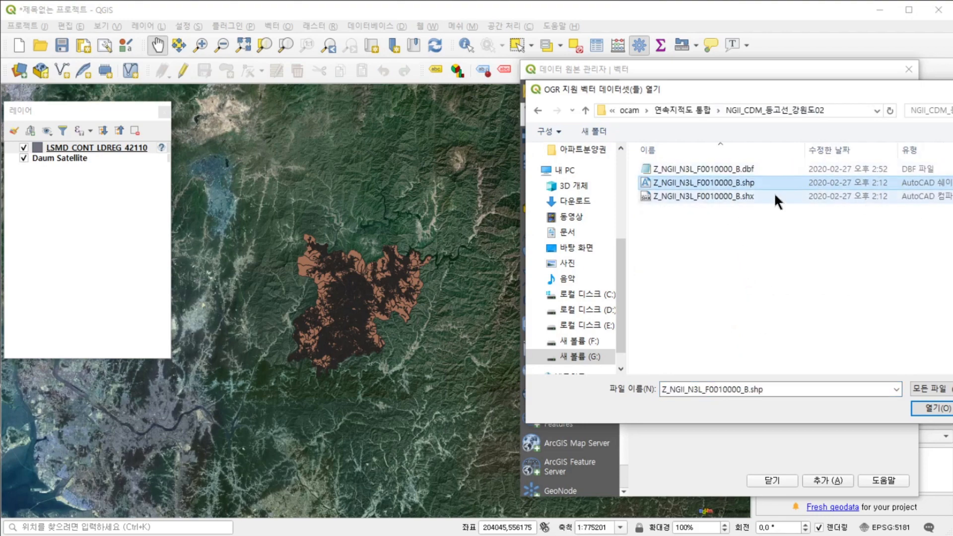
left_click(930, 408)
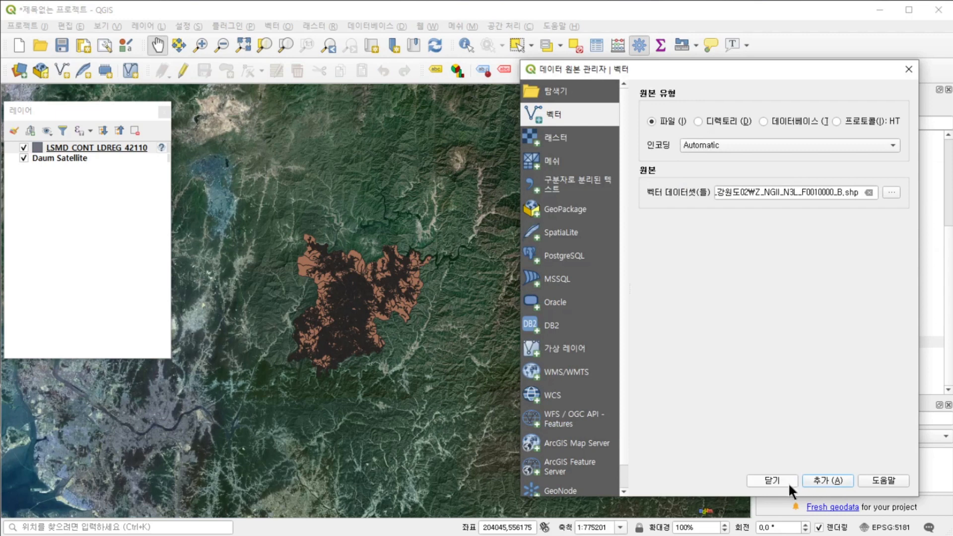
left_click(820, 479)
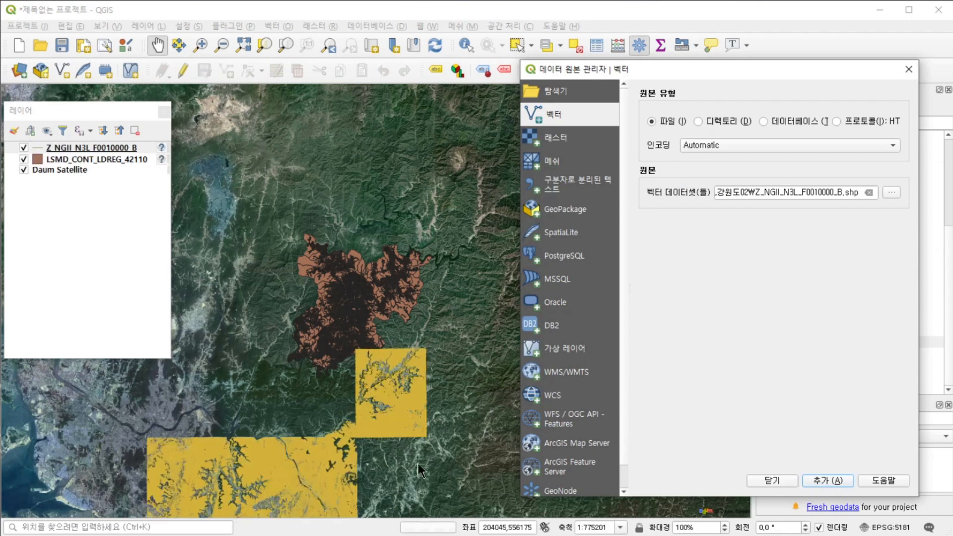
left_click(779, 480)
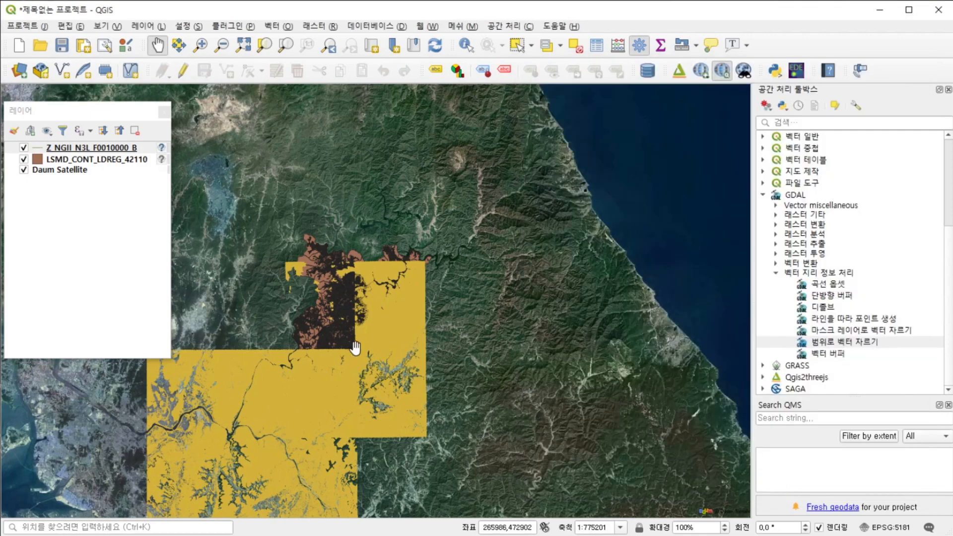
- Change the LSMD_CONT_LDREG_42110 layer's symbol layer type from simple fill to Outline: Simple Line (외곽선: 단순 라인)
scroll(333, 379, "up", 2)
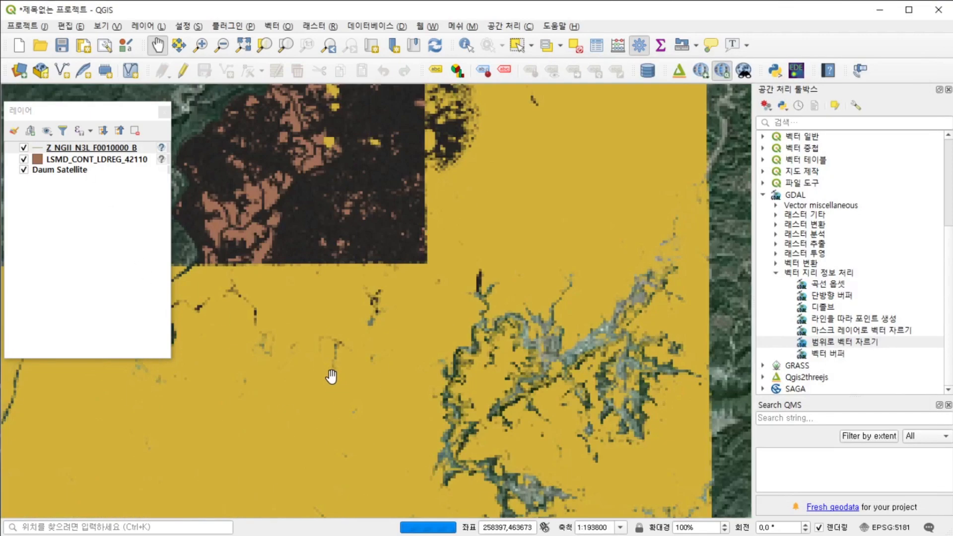
scroll(388, 323, "up", 1)
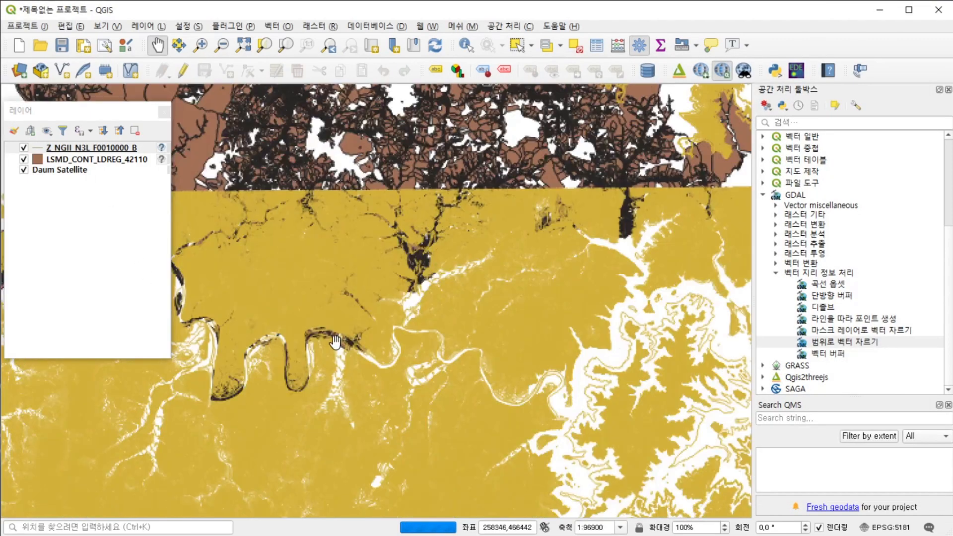
scroll(387, 302, "up", 2)
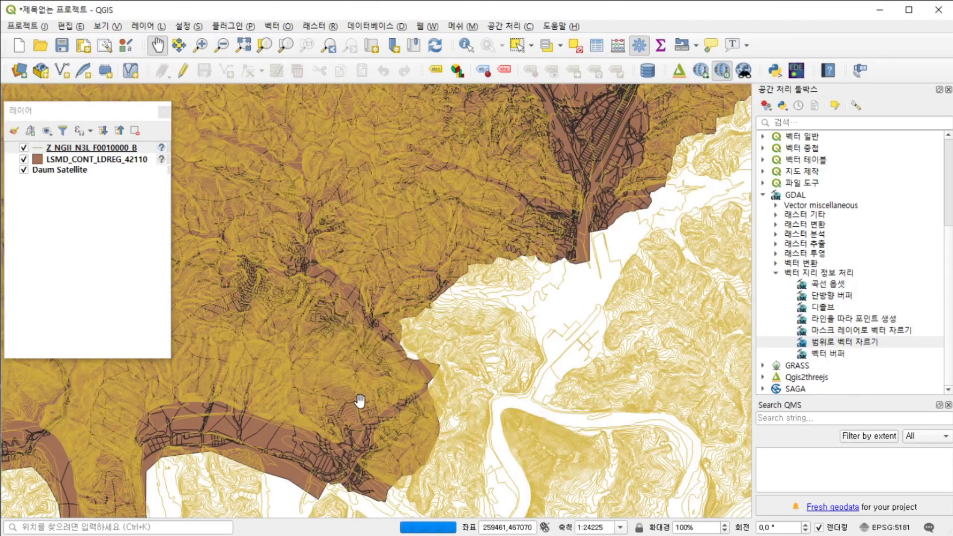
left_click_drag(359, 403, 541, 257)
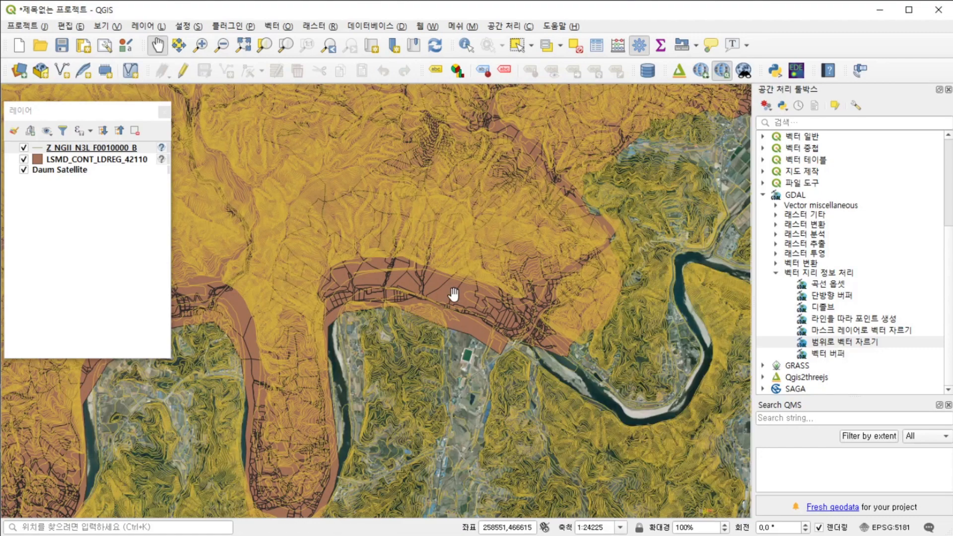
scroll(593, 297, "up", 1)
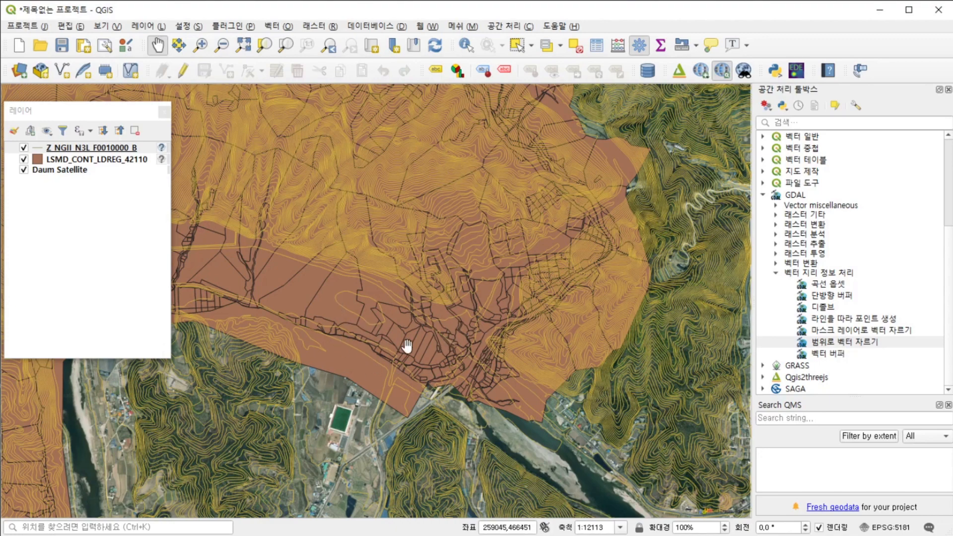
right_click(118, 158)
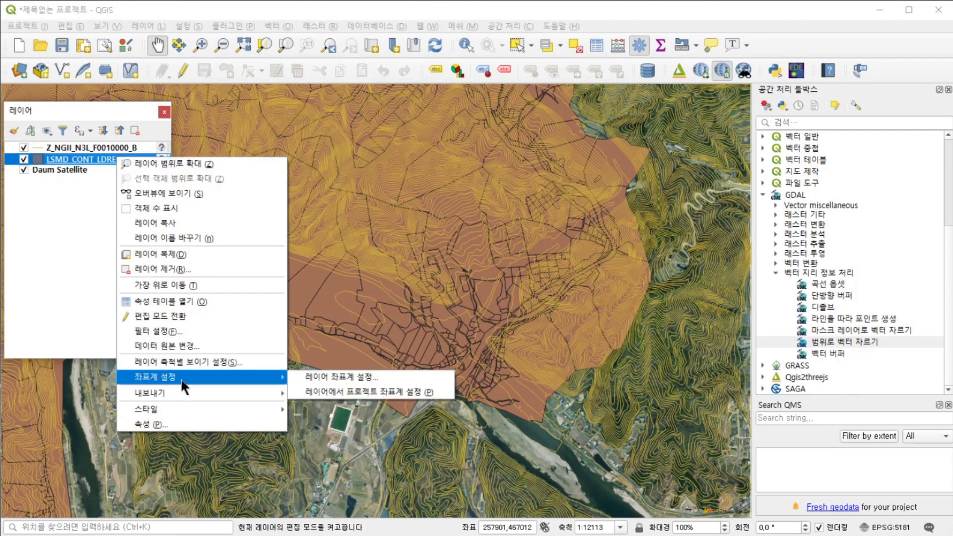
mouse_move(180, 407)
left_click(183, 424)
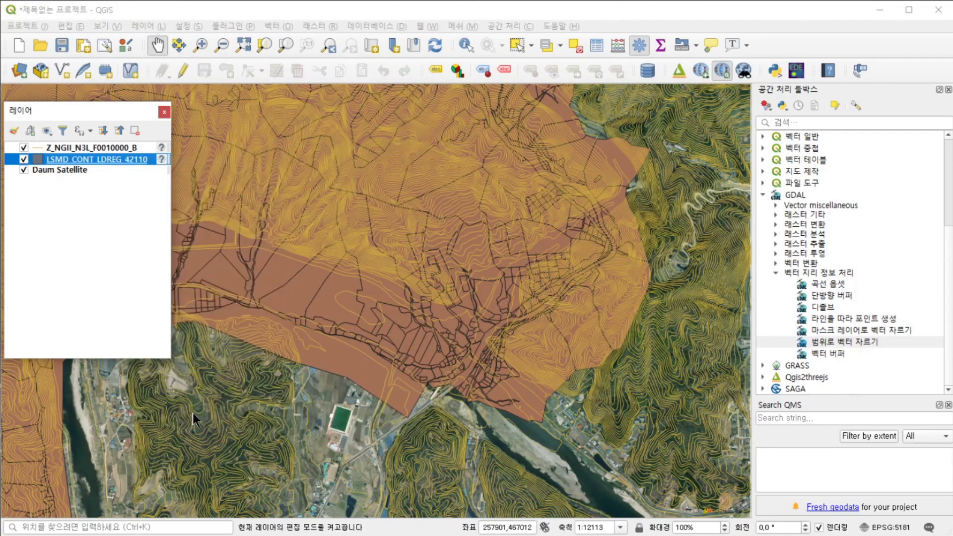
left_click(573, 93)
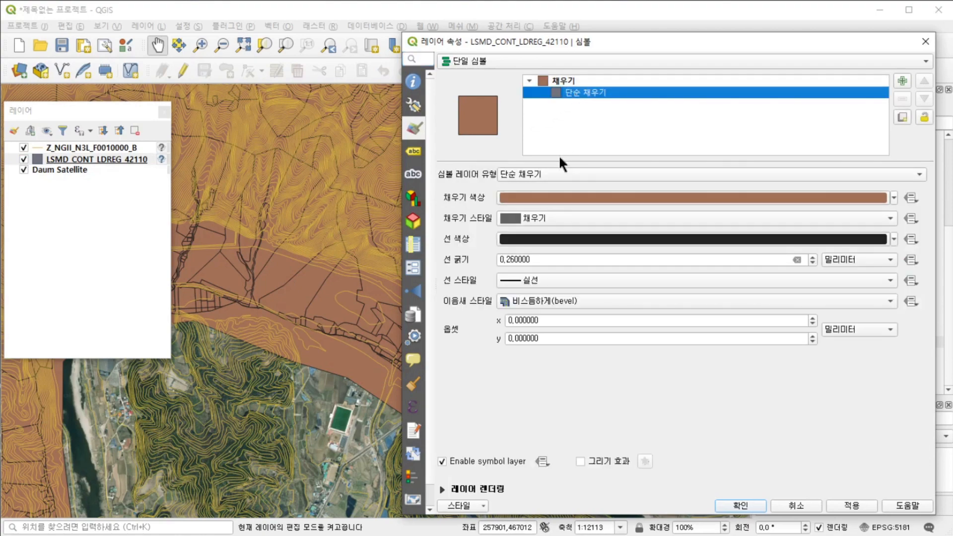
left_click(547, 175)
left_click(552, 230)
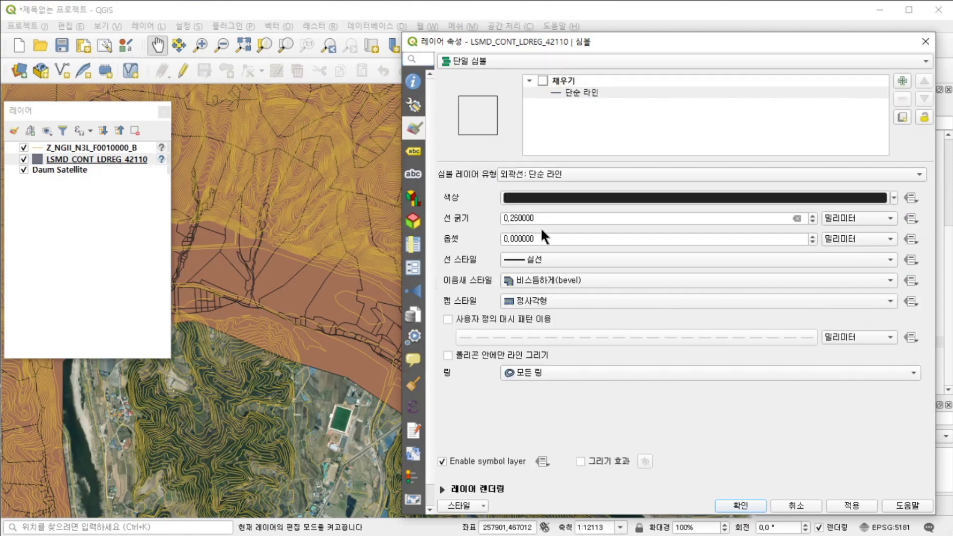
- Set the cadastral outline colour to red #ed0404, then apply and close the layer properties
left_click(546, 192)
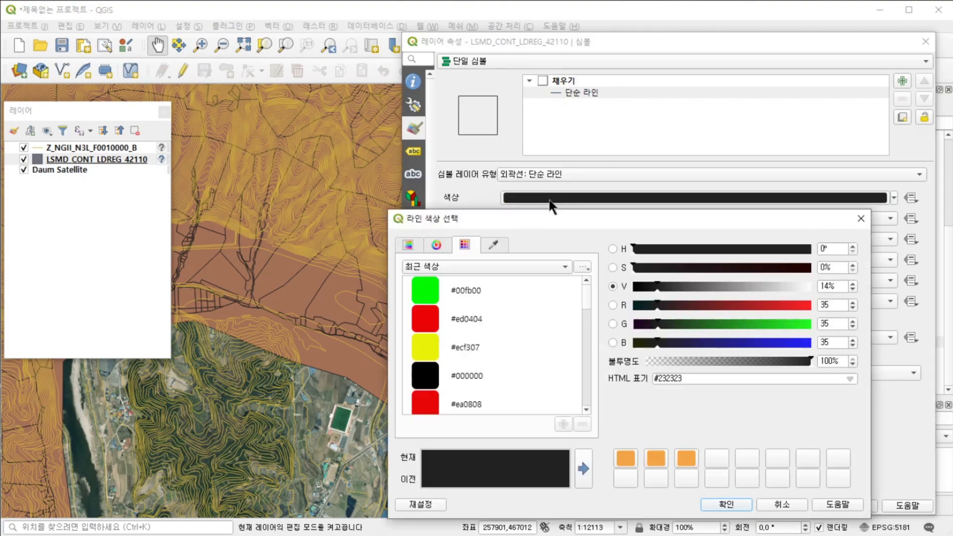
left_click(418, 315)
left_click(724, 503)
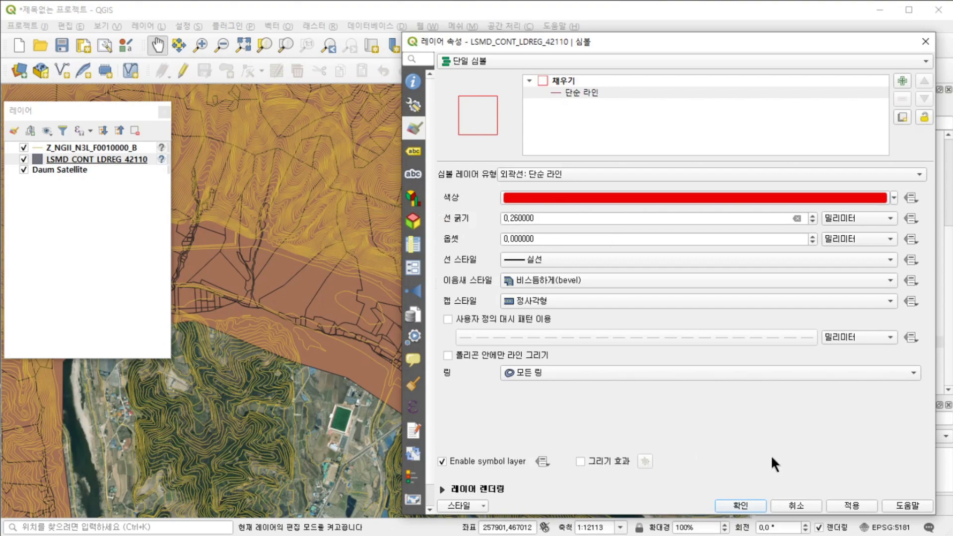
left_click(851, 505)
left_click(742, 504)
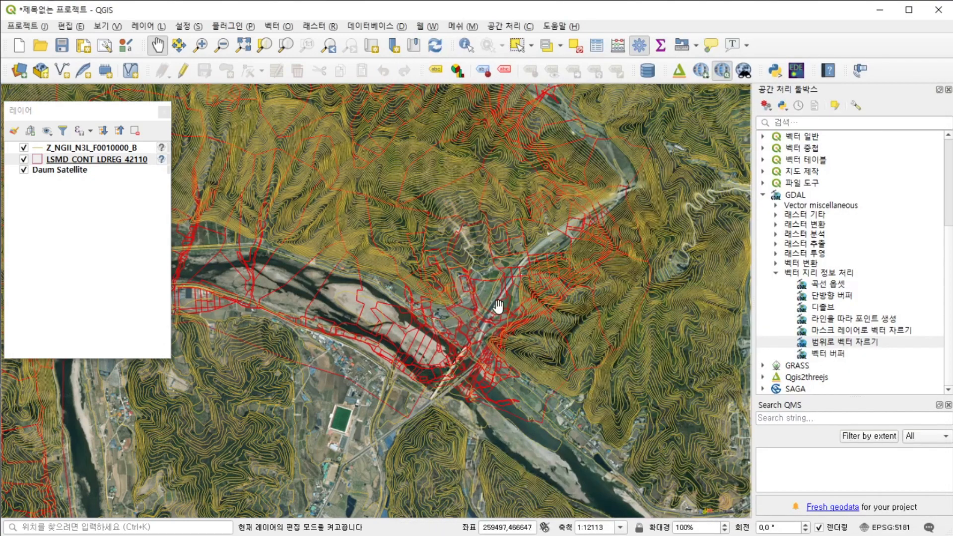
- Compare the red cadastral parcel boundaries with the matching building plots and roads on the satellite image
scroll(474, 241, "up", 1)
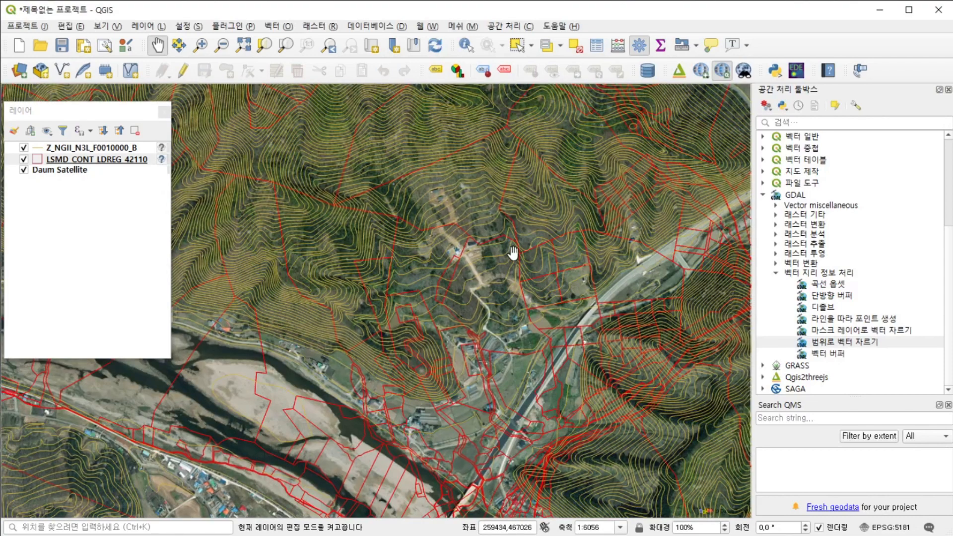
scroll(513, 260, "up", 1)
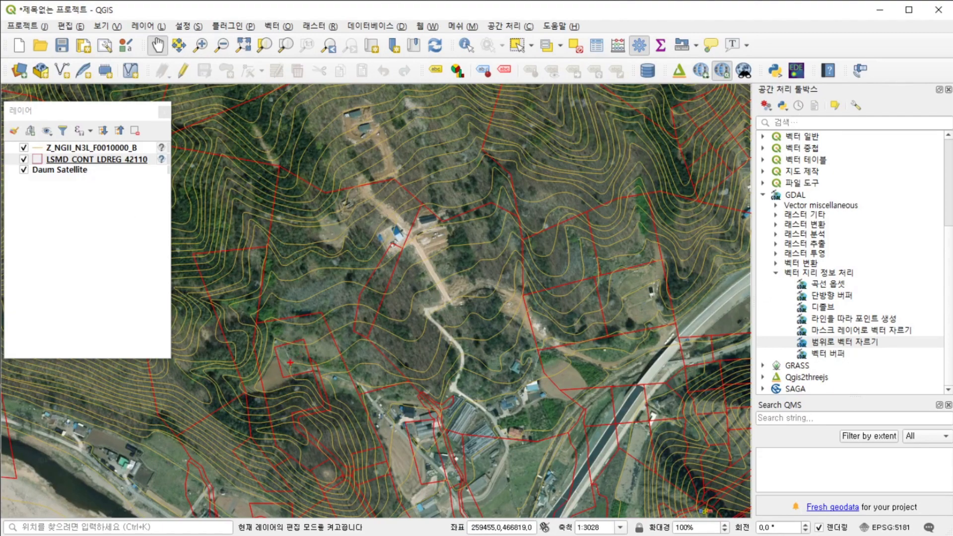
mouse_move(290, 367)
left_mouse_down()
mouse_move(286, 348)
mouse_move(307, 353)
left_mouse_up()
mouse_move(308, 344)
left_mouse_down()
mouse_move(341, 264)
mouse_move(353, 130)
mouse_move(328, 144)
mouse_move(365, 158)
mouse_move(335, 150)
left_mouse_up()
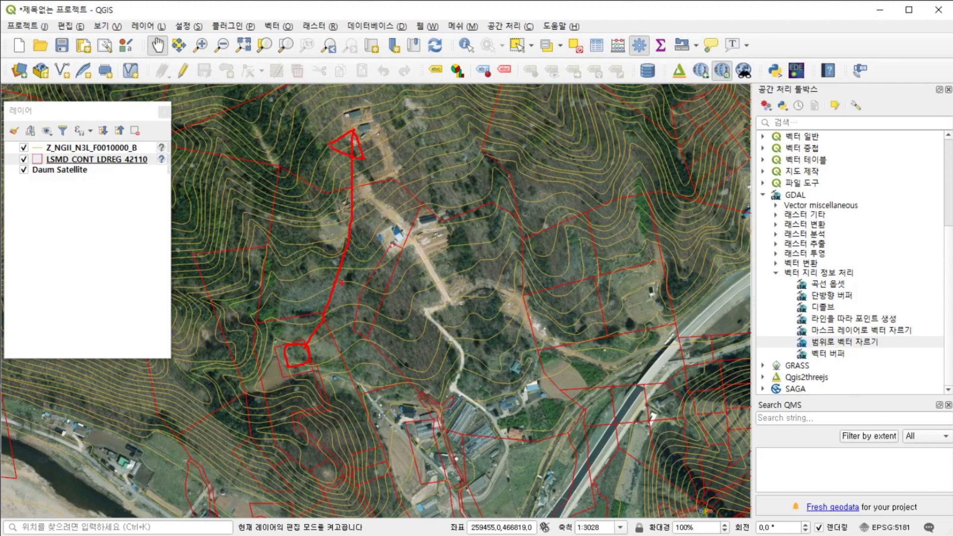
left_click_drag(349, 159, 306, 343)
key("Escape")
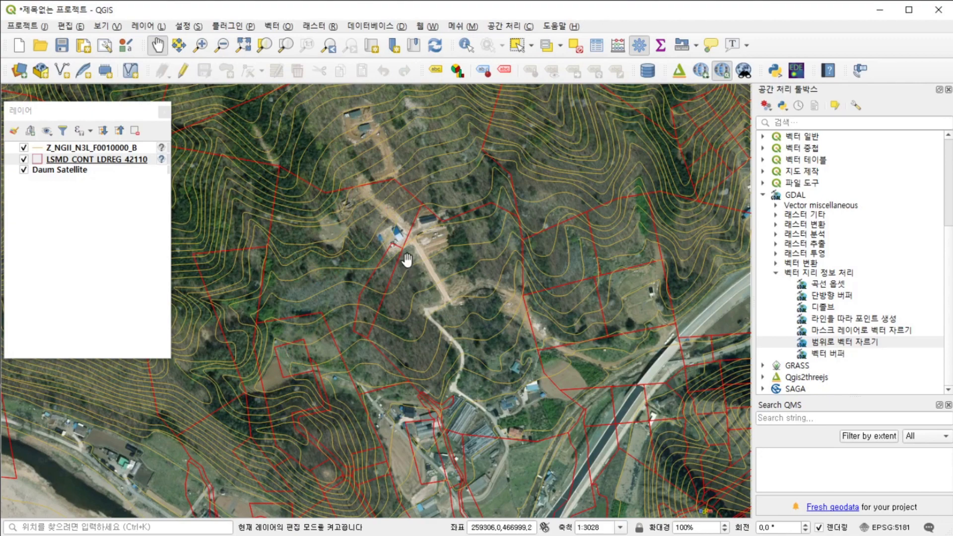
right_click(104, 156)
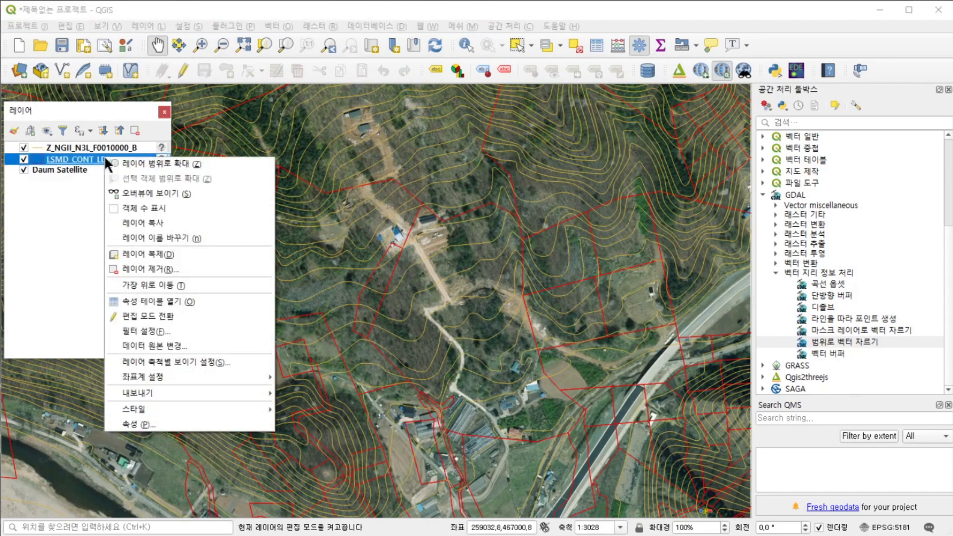
mouse_move(179, 373)
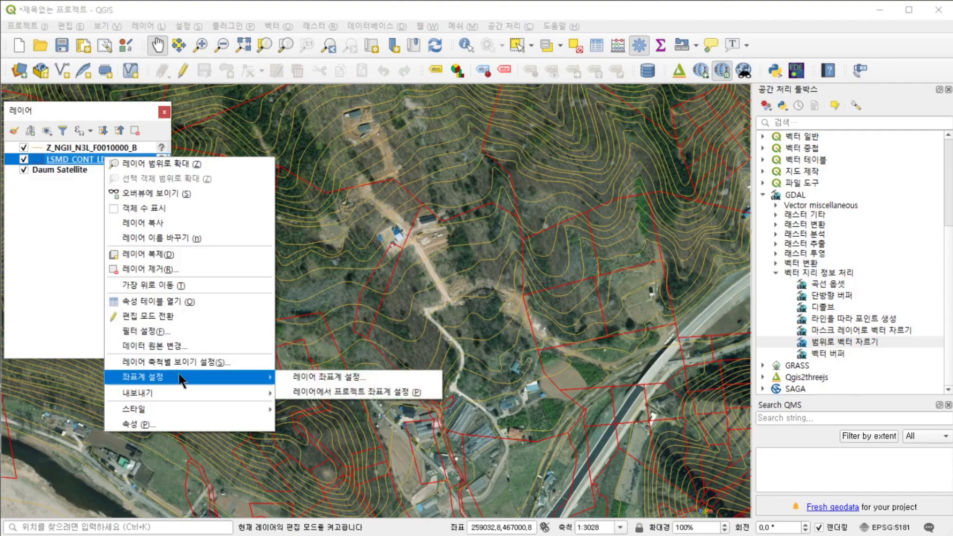
left_click(90, 197)
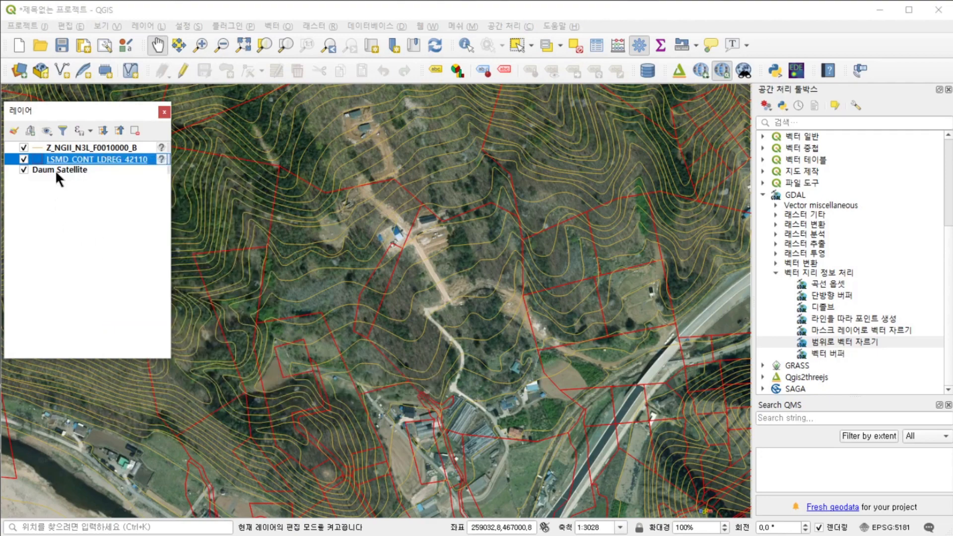
left_click(116, 147)
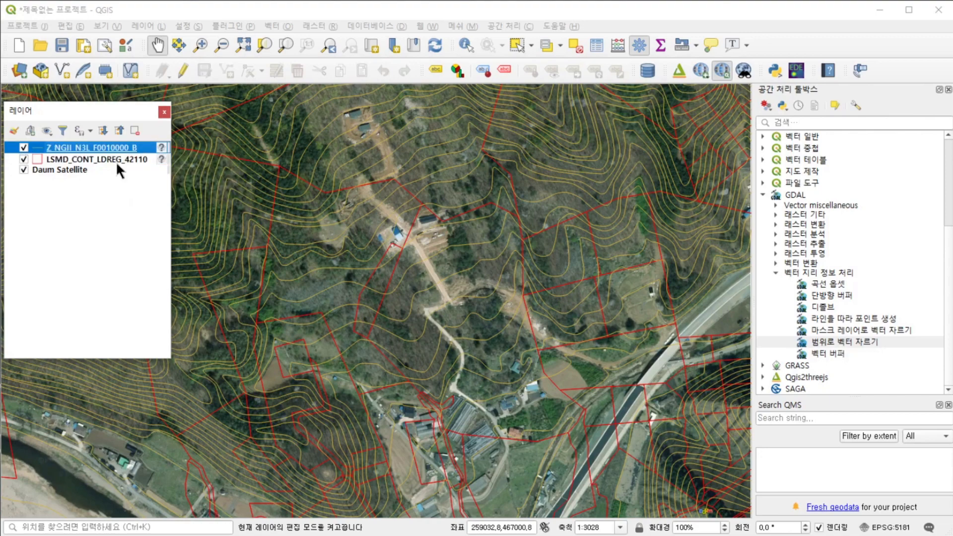
- Assign the user-defined coordinate system 다음지도 완벽 (USER:100005) to the LSMD_CONT_LDREG_42110 layer
left_click(118, 159)
right_click(119, 166)
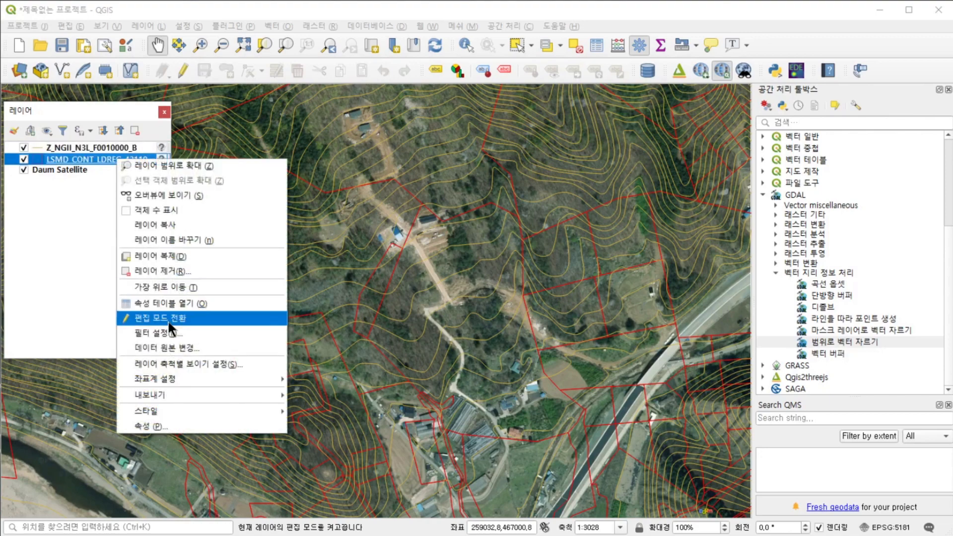
mouse_move(180, 380)
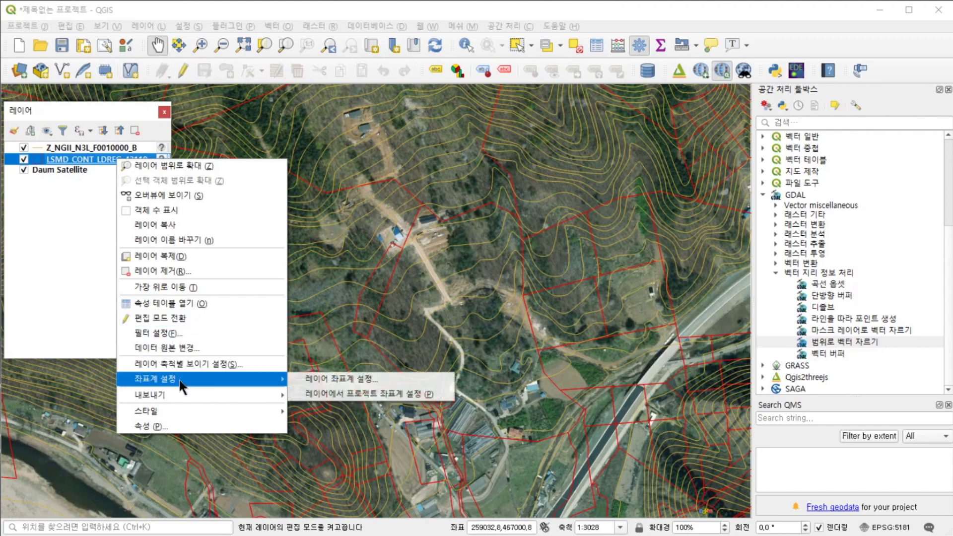
left_click(346, 383)
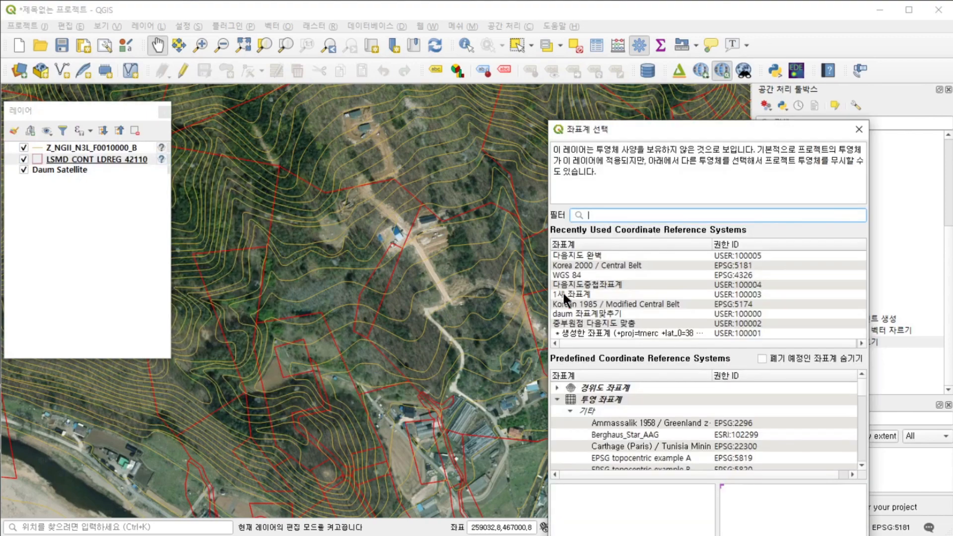
left_click(592, 255)
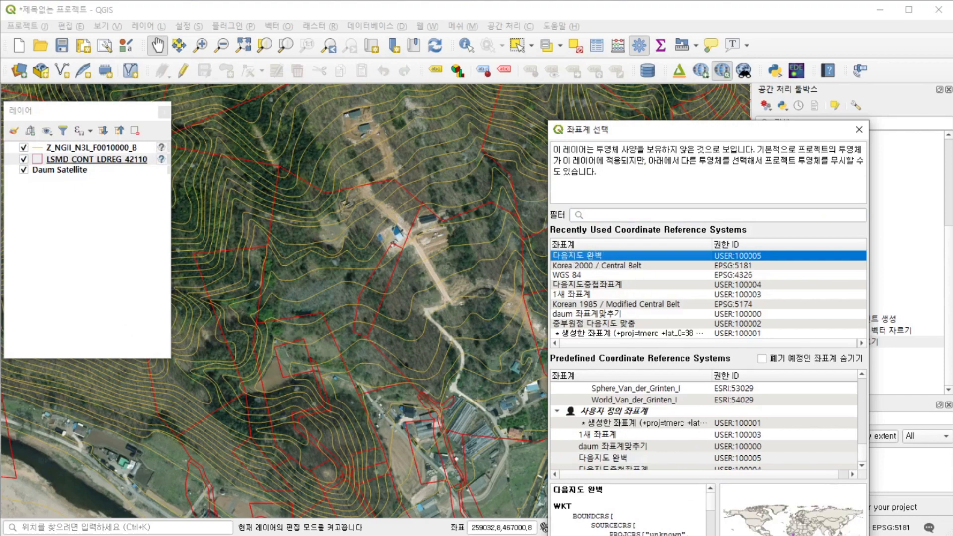
key("Return")
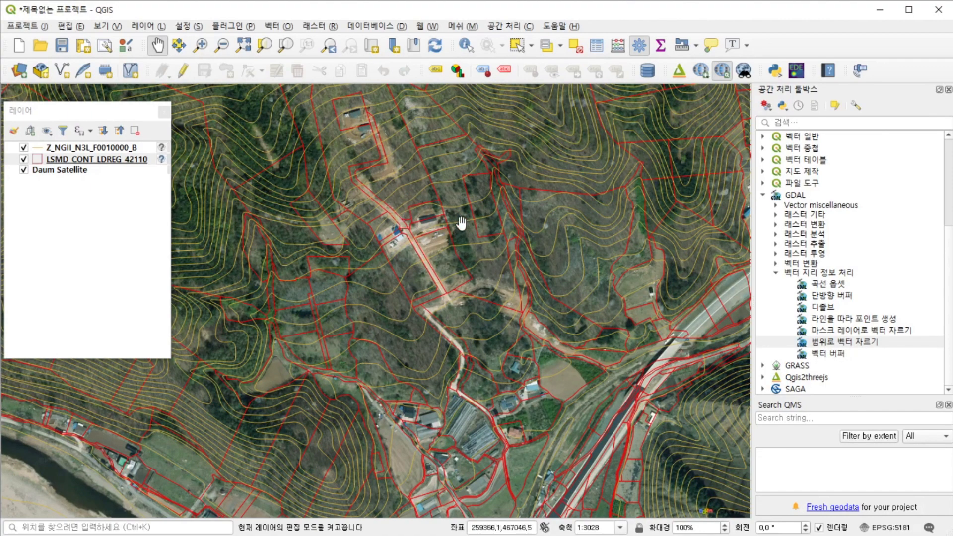
- Open the GDAL tool for clipping vectors by extent (범위로 벡터 자르기) with LSMD_CONT_LDREG_42110 as the input layer
scroll(502, 239, "down", 1)
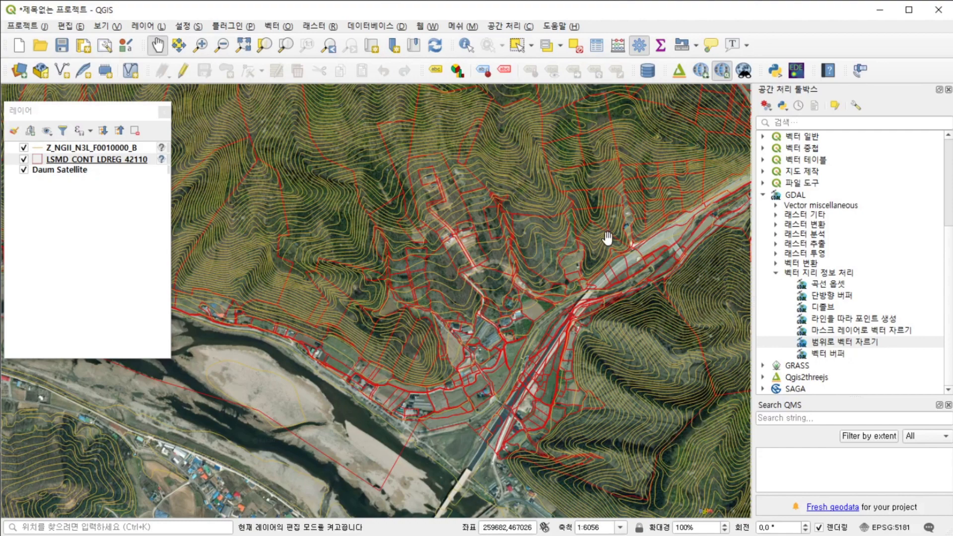
left_click_drag(326, 250, 336, 289)
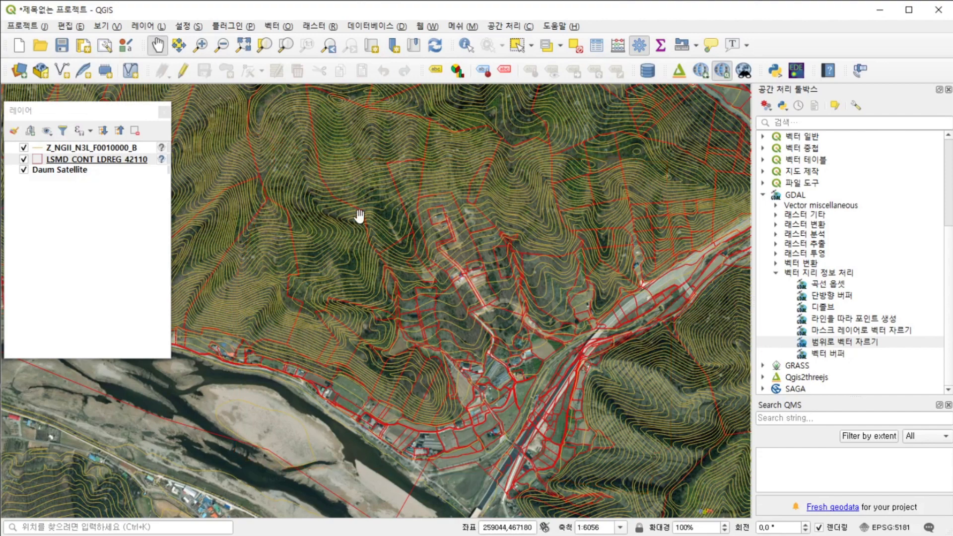
left_click(763, 195)
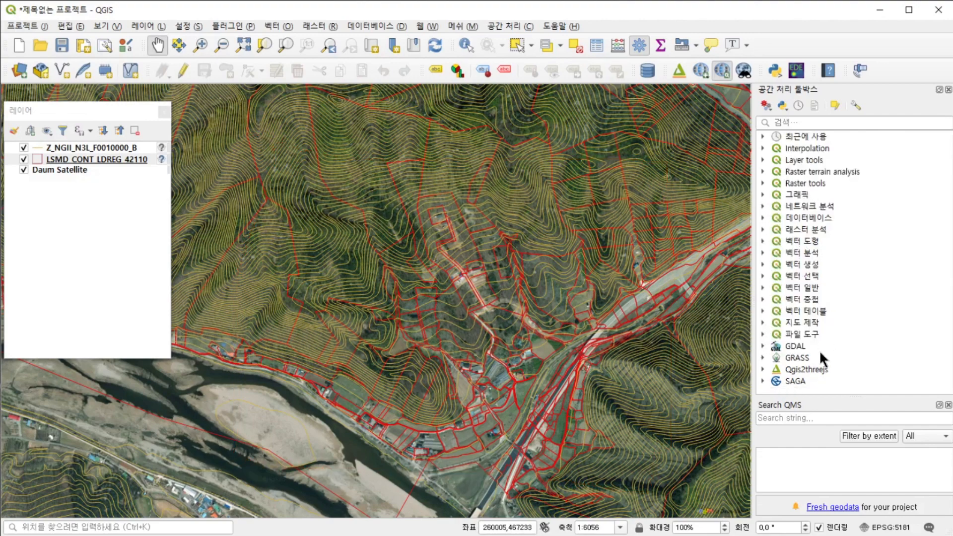
left_click(763, 346)
scroll(842, 283, "down", 5)
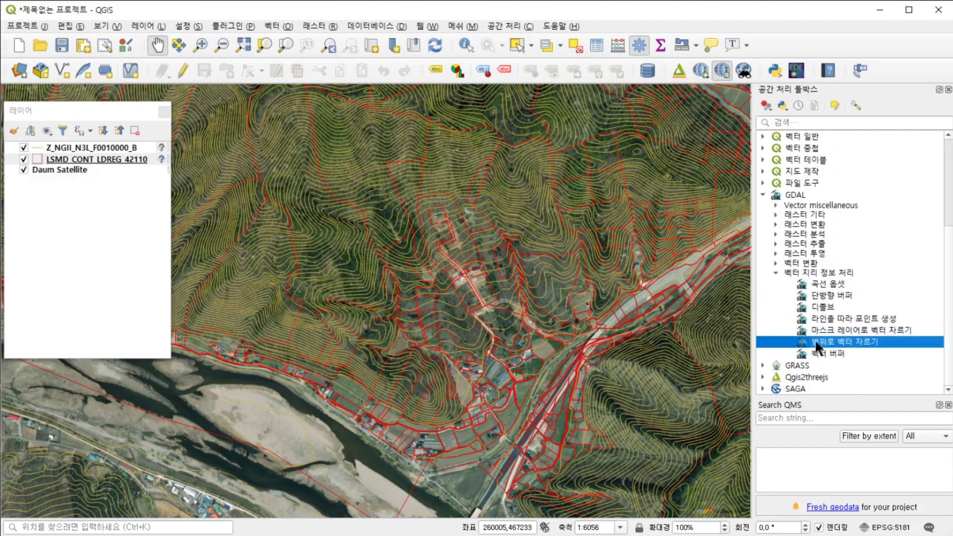
double_click(853, 342)
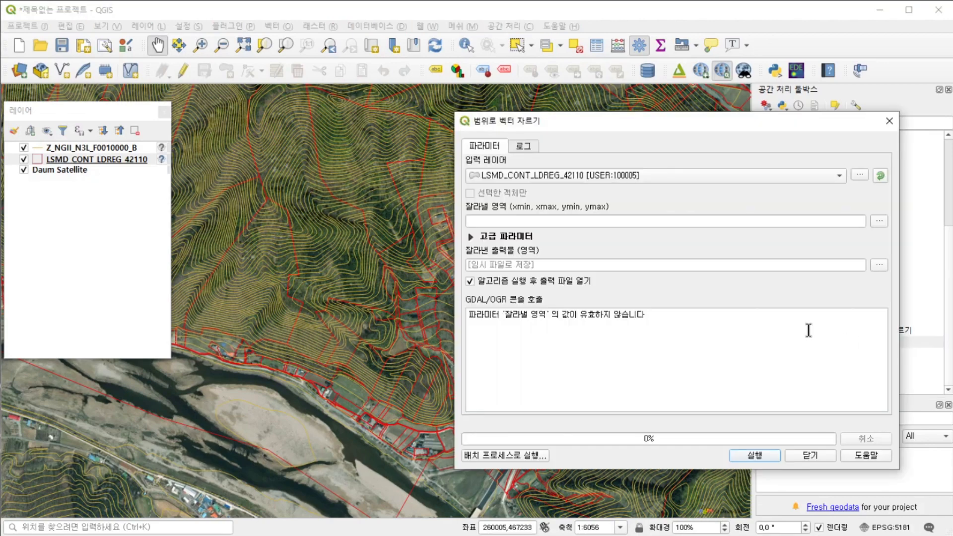
left_click(505, 172)
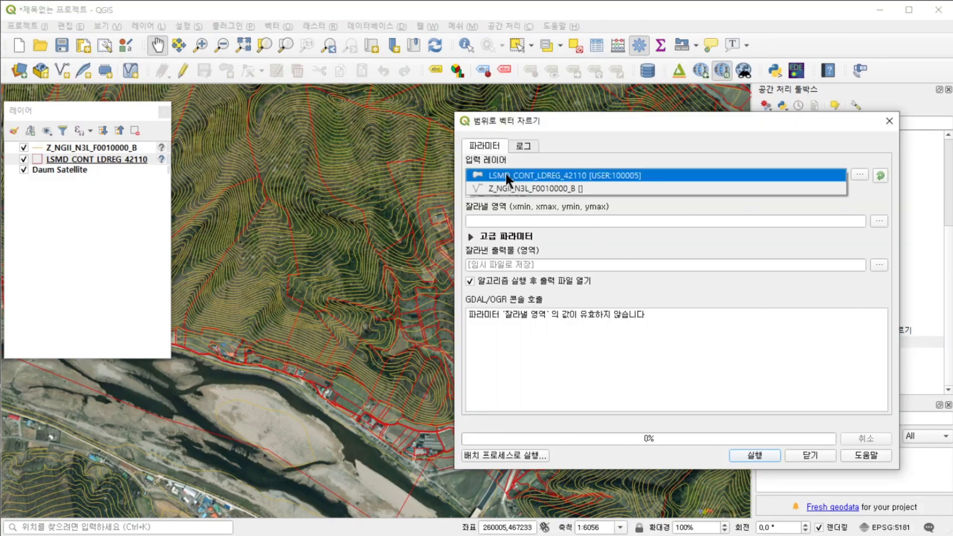
left_click(591, 174)
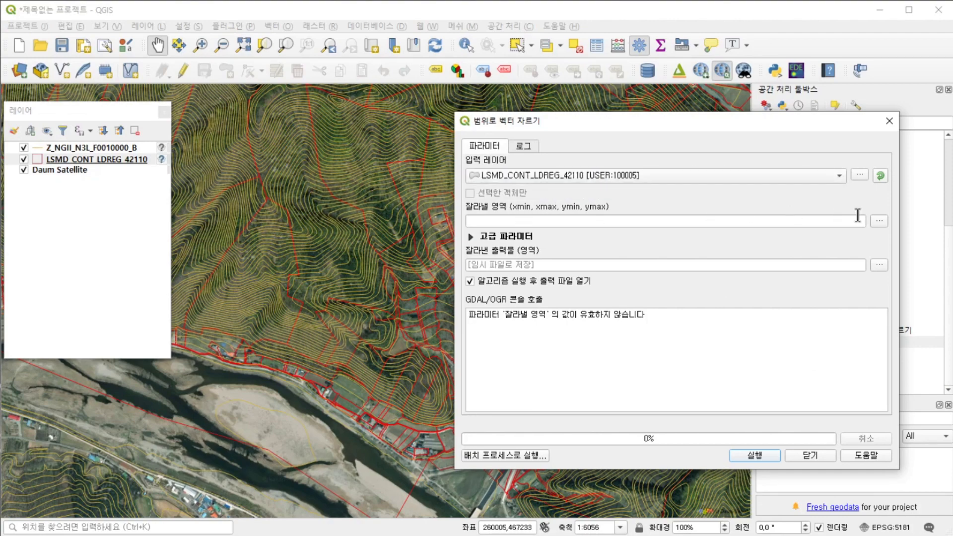
- Clip the LSMD_CONT_LDREG_42110 layer to an extent drawn on the map around the village and surrounding hills, about 258748–259905 by 466563–467403 (EPSG:5181)
left_click(879, 220)
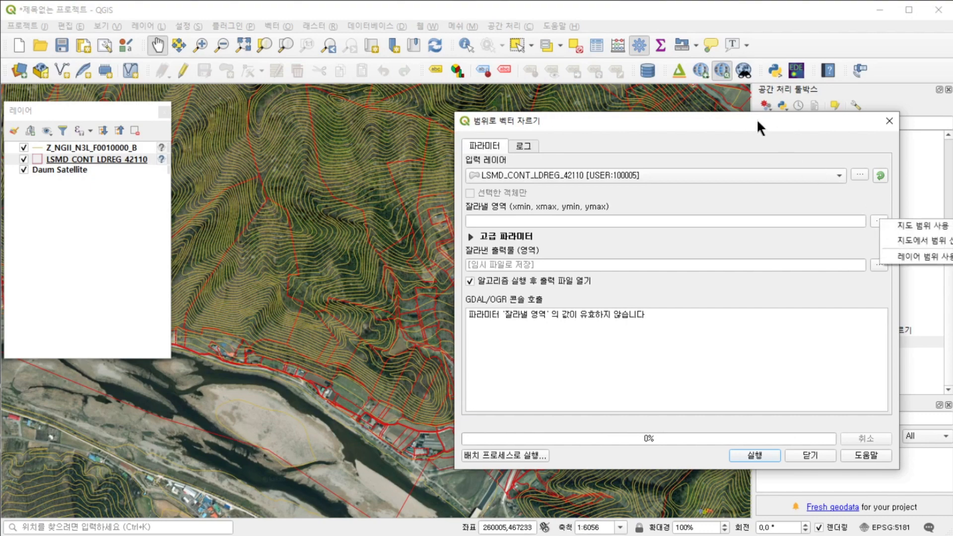
left_click(722, 128)
left_click_drag(723, 128, 691, 128)
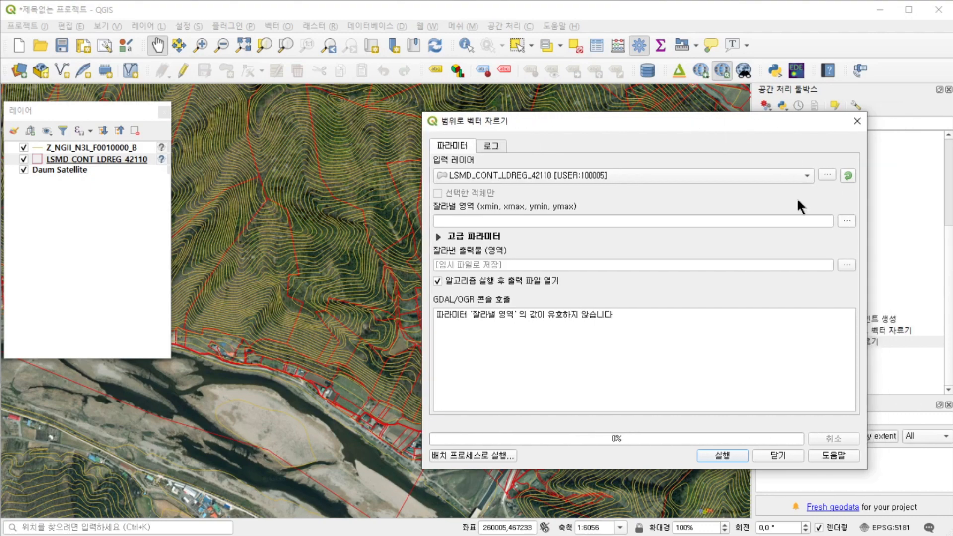
left_click(849, 221)
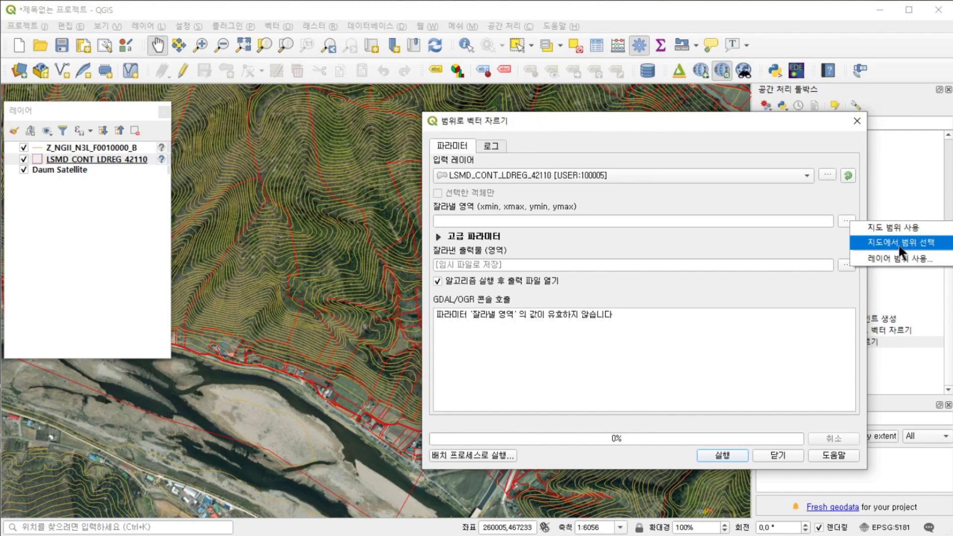
left_click(923, 243)
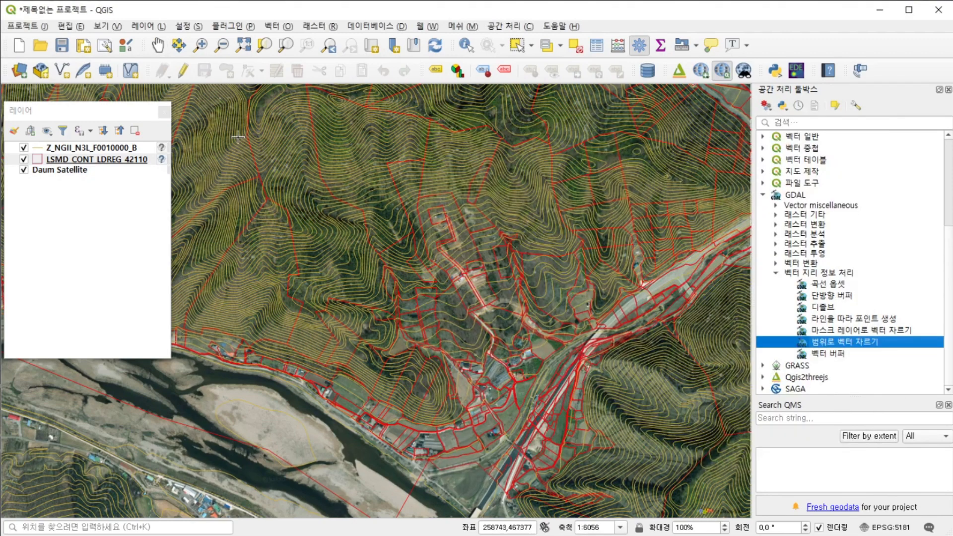
left_click_drag(240, 127, 706, 465)
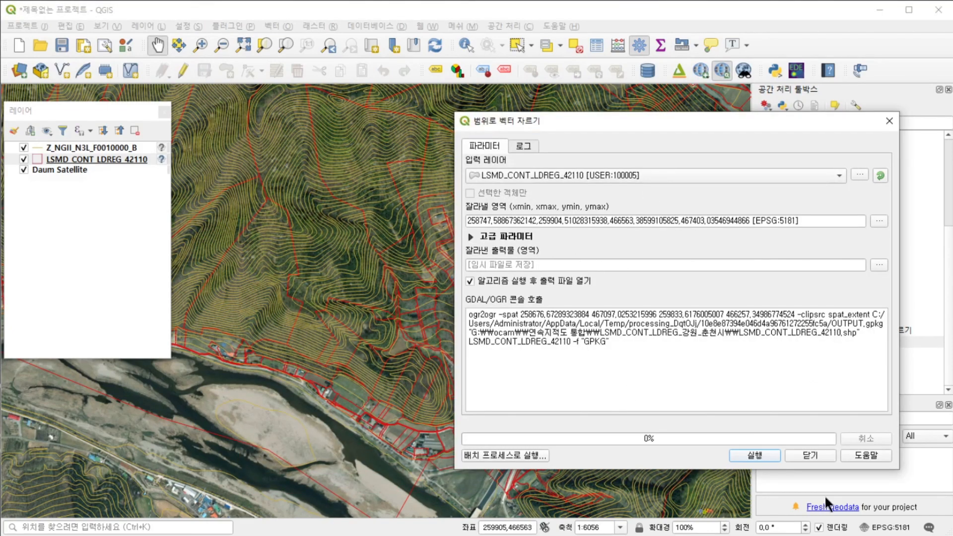
left_click(756, 455)
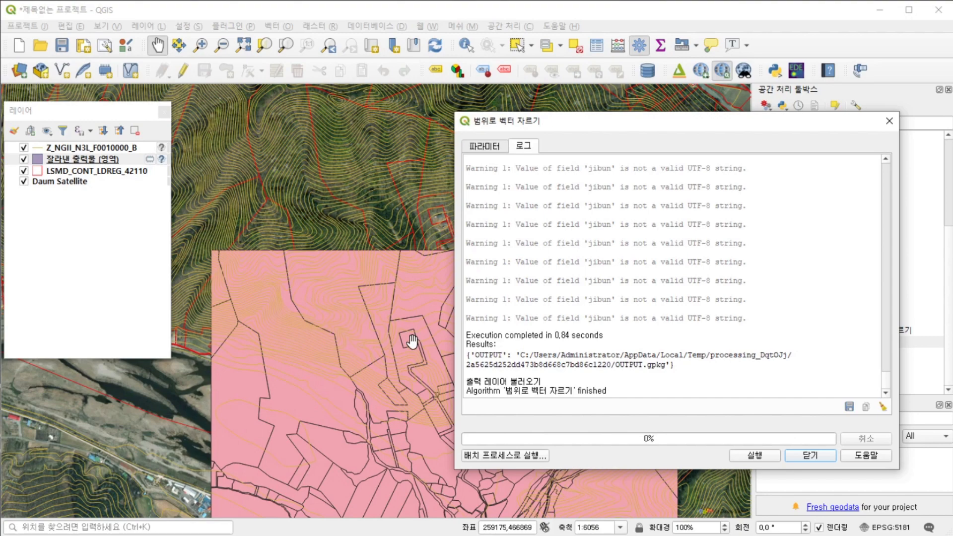
- Clip the contour layer Z_NGII_N3L_F0010000_B with the same extent as a temporary output and close the clipping tool
left_click(497, 140)
left_click(538, 177)
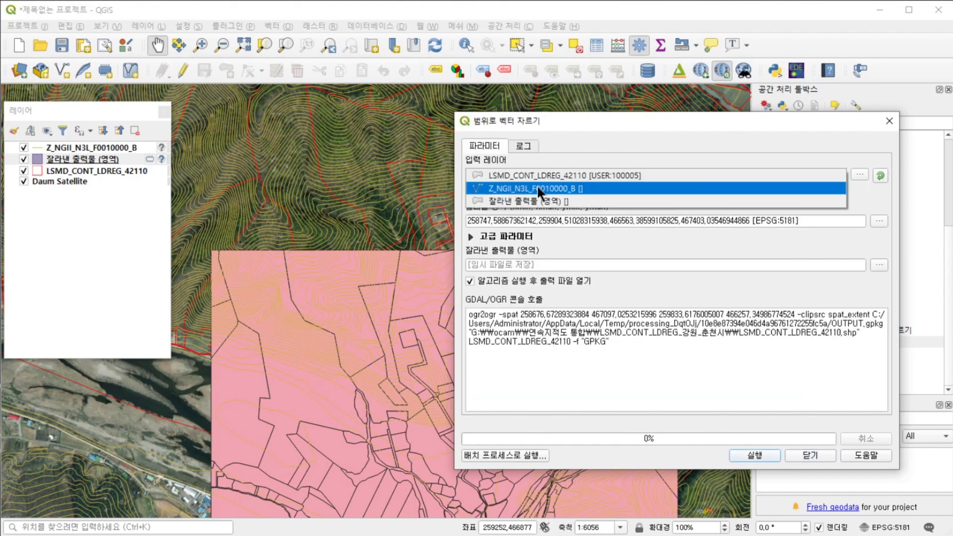
left_click(538, 187)
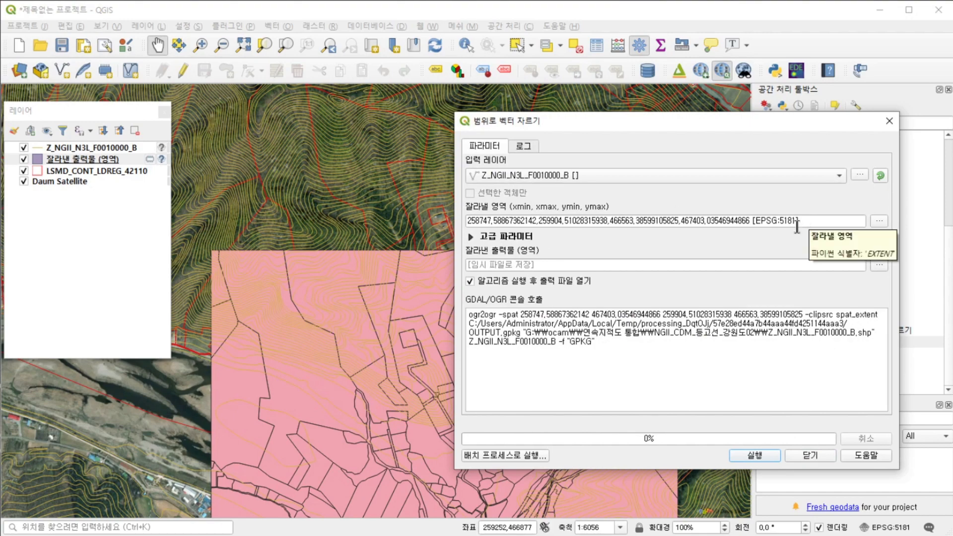
left_click(757, 454)
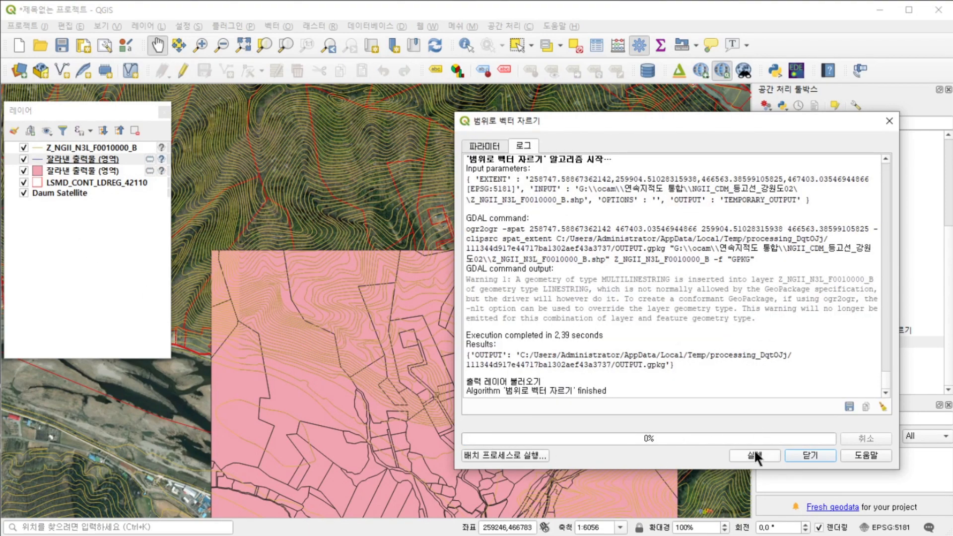
left_click(808, 455)
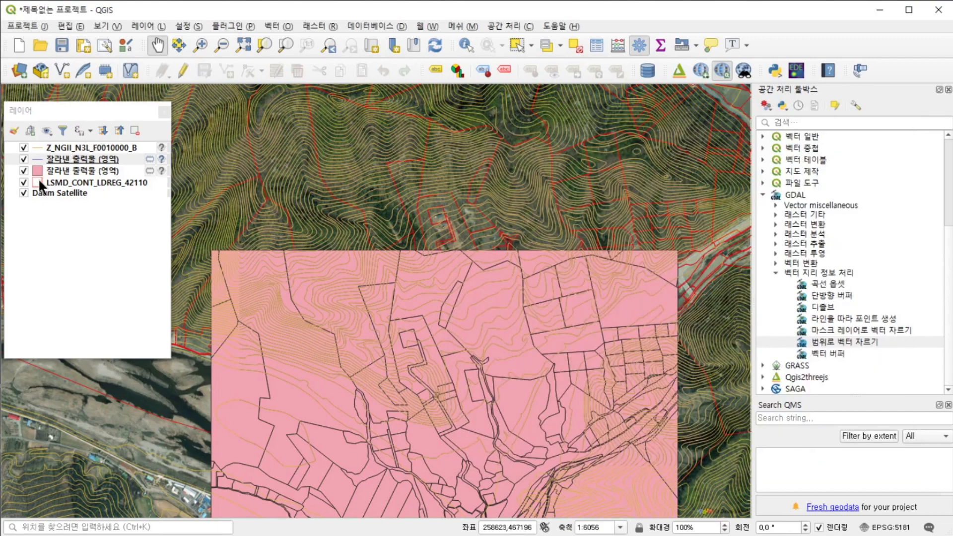
- Hide the original Z_NGII_N3L_F0010000_B and LSMD_CONT_LDREG_42110 layers so only the clipped outputs show over the satellite map
left_click(23, 147)
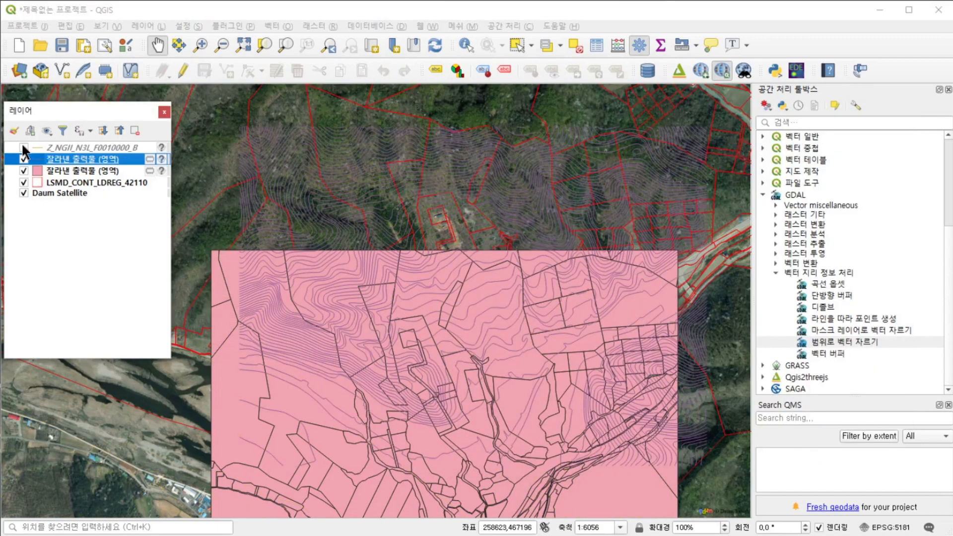
left_click(24, 180)
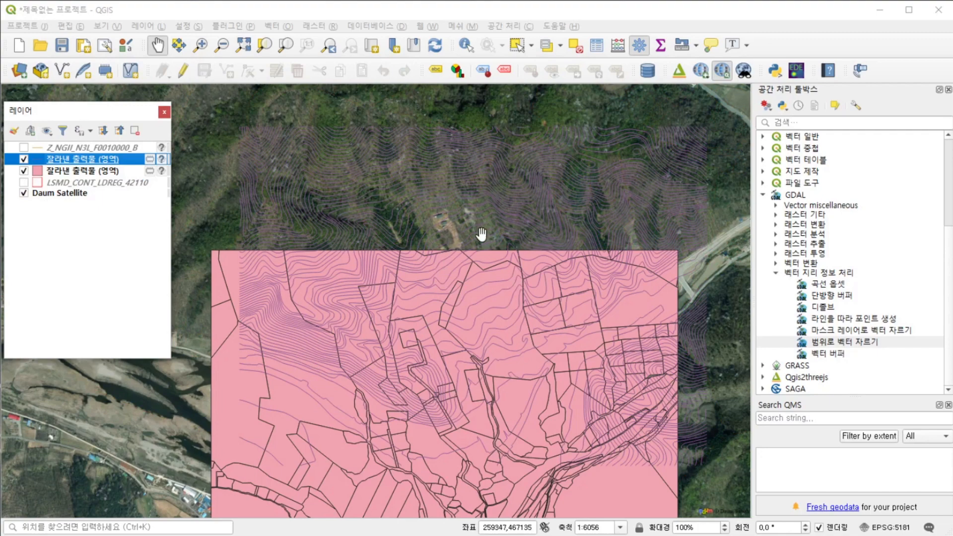
scroll(630, 294, "down", 1)
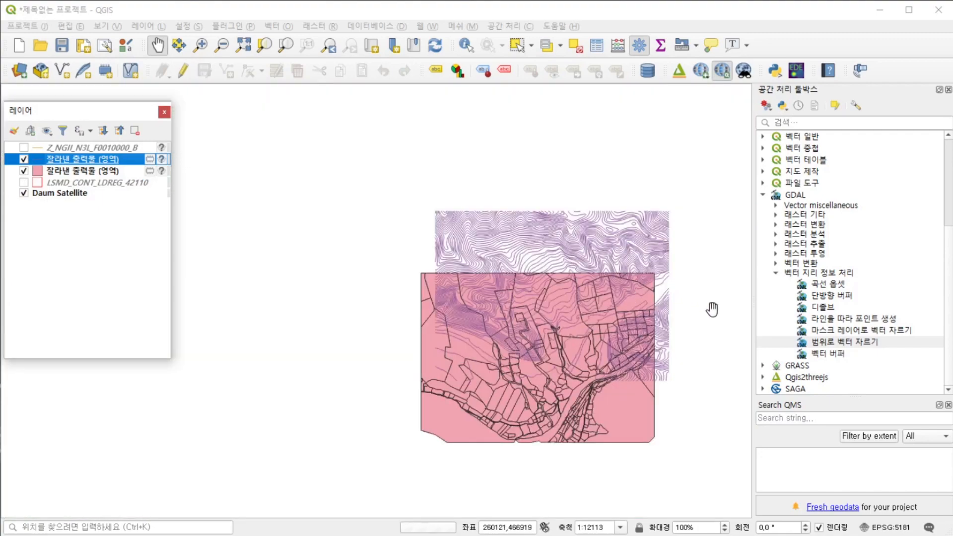
scroll(730, 338, "up", 1)
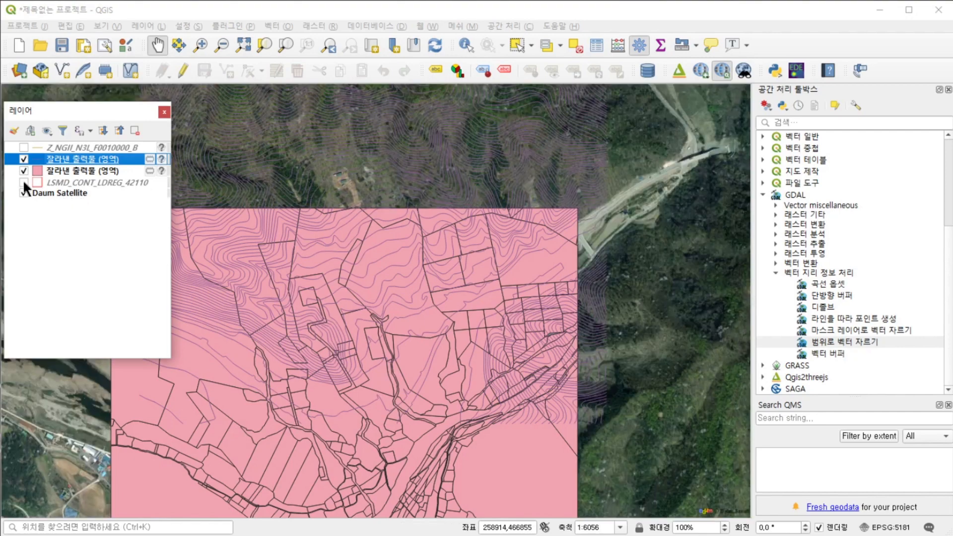
- Change the clipped cadastral polygon layer's symbol to a simple line outline (외곽선: 단순 라인) in red #ed0404
right_click(77, 169)
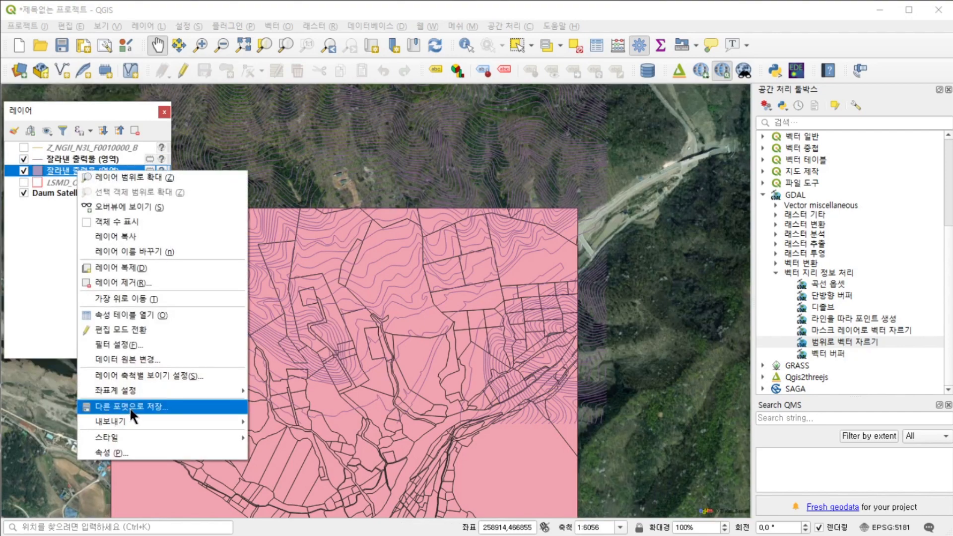
left_click(134, 451)
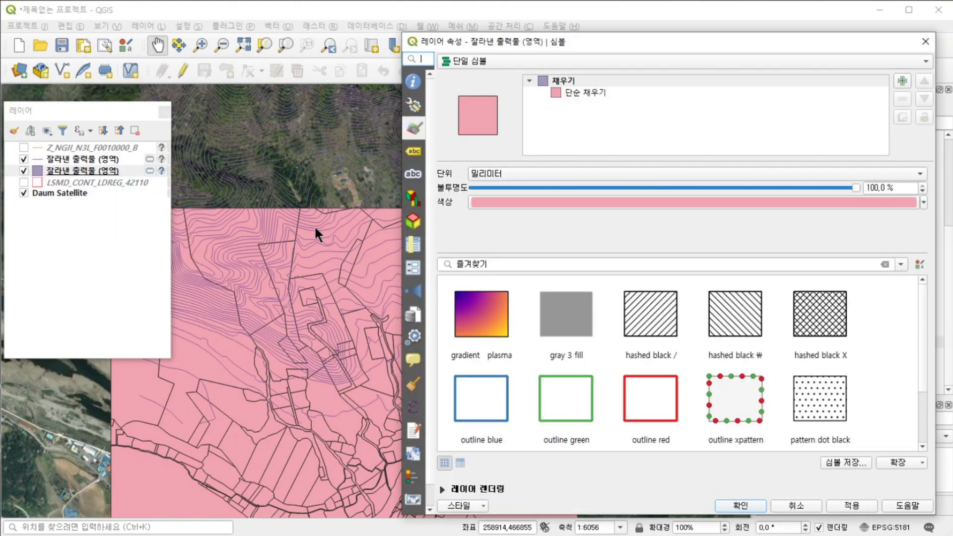
left_click(574, 92)
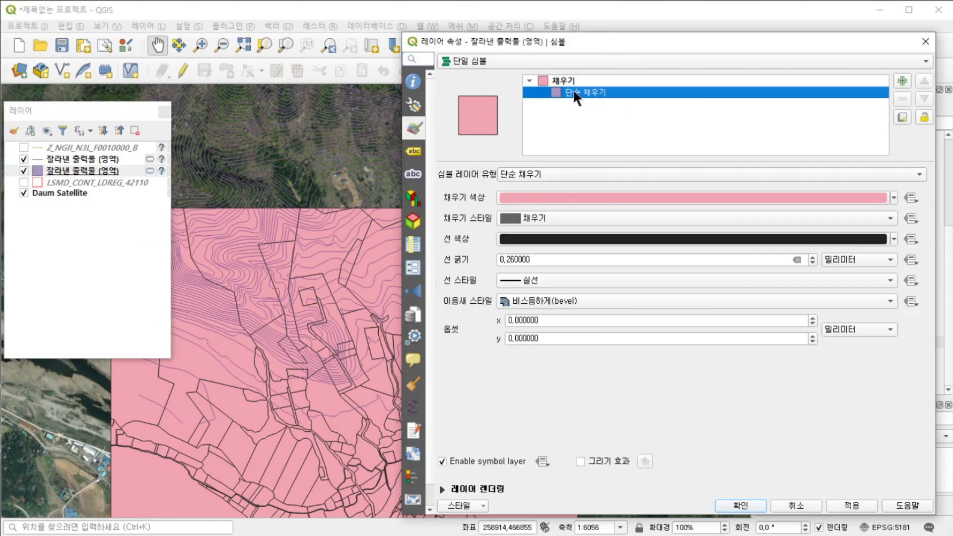
left_click(552, 170)
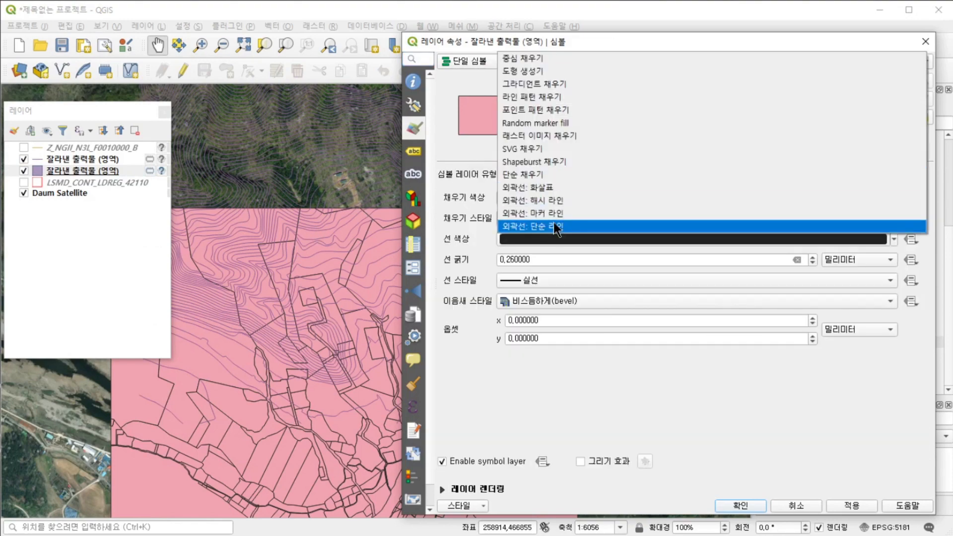
left_click(552, 228)
left_click(564, 199)
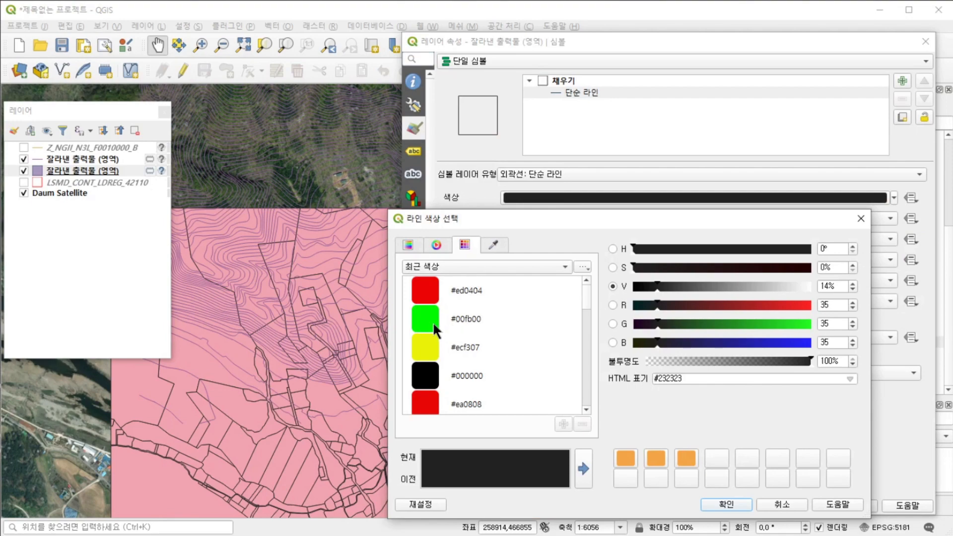
left_click(436, 295)
left_click(725, 503)
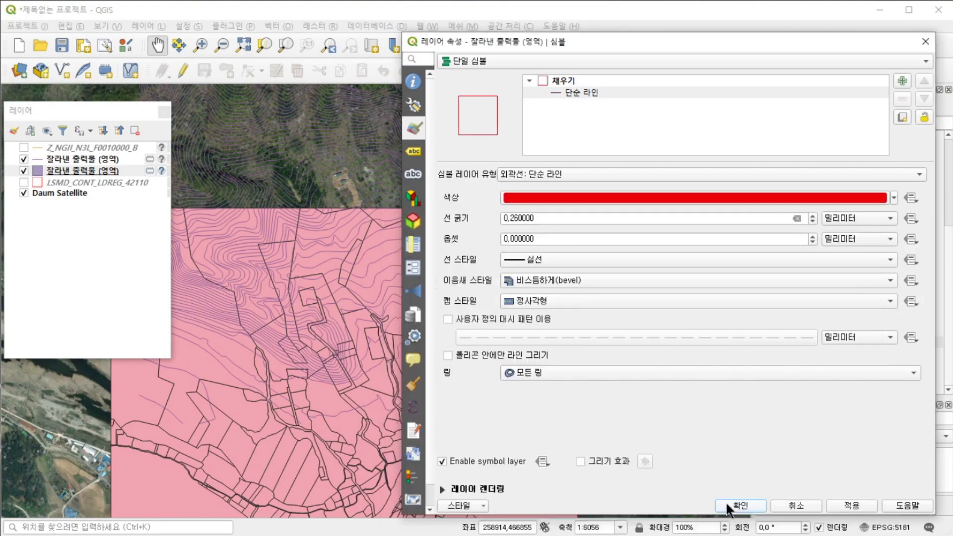
left_click(740, 505)
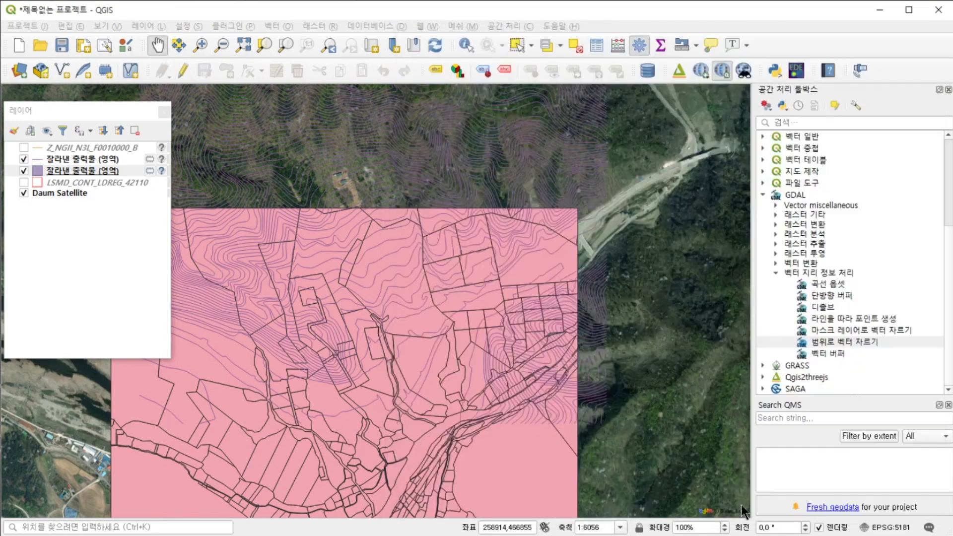
- Set the line colour of the clipped contour layer to green #00fb00
left_click(78, 159)
right_click(78, 159)
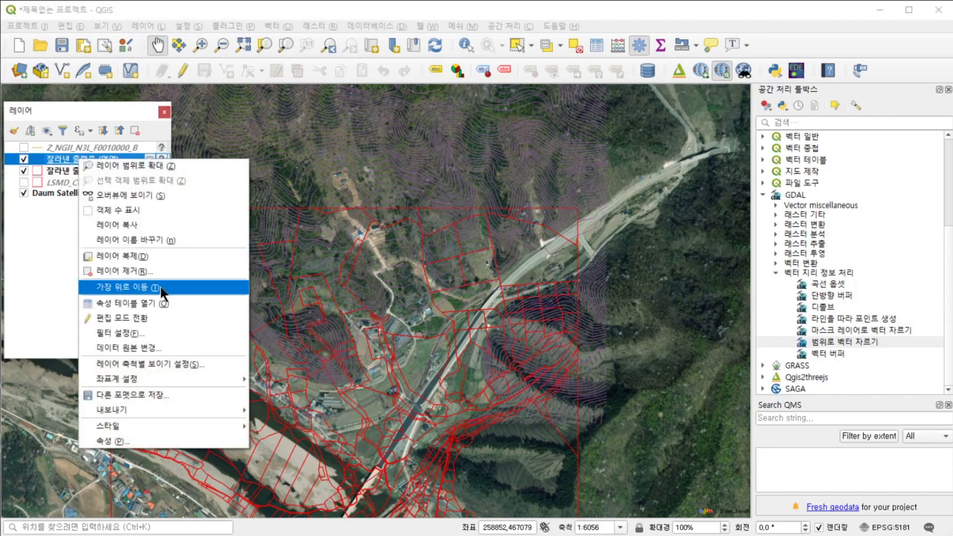
left_click(148, 441)
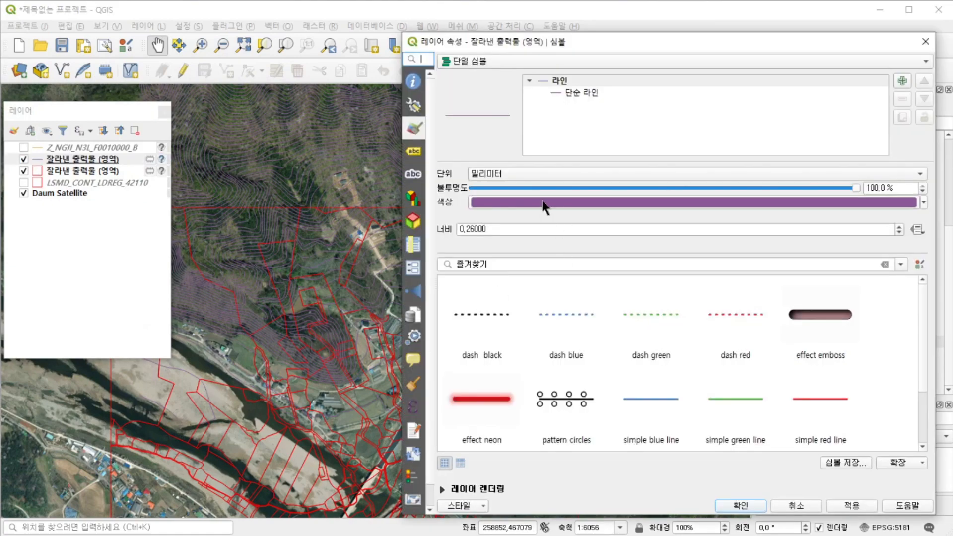
left_click(542, 201)
left_click(422, 316)
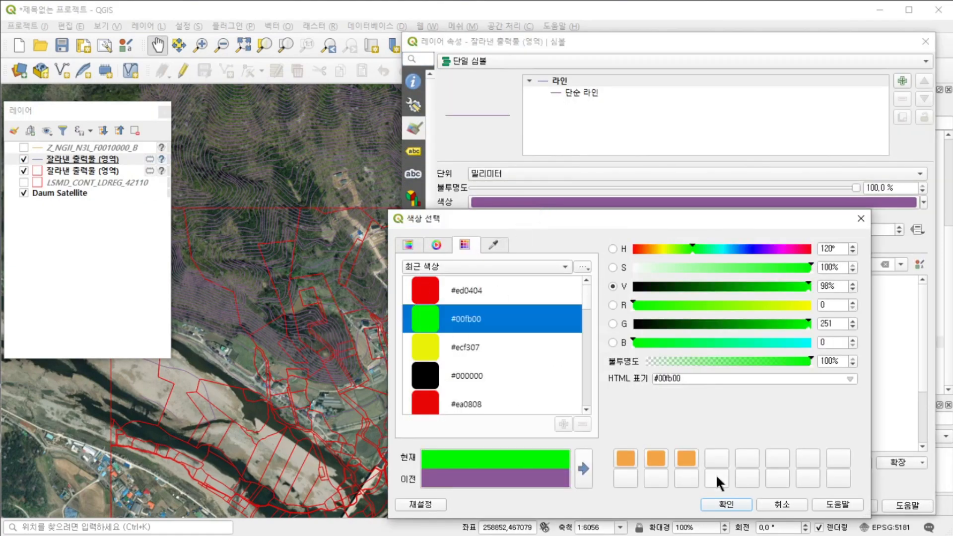
left_click(724, 504)
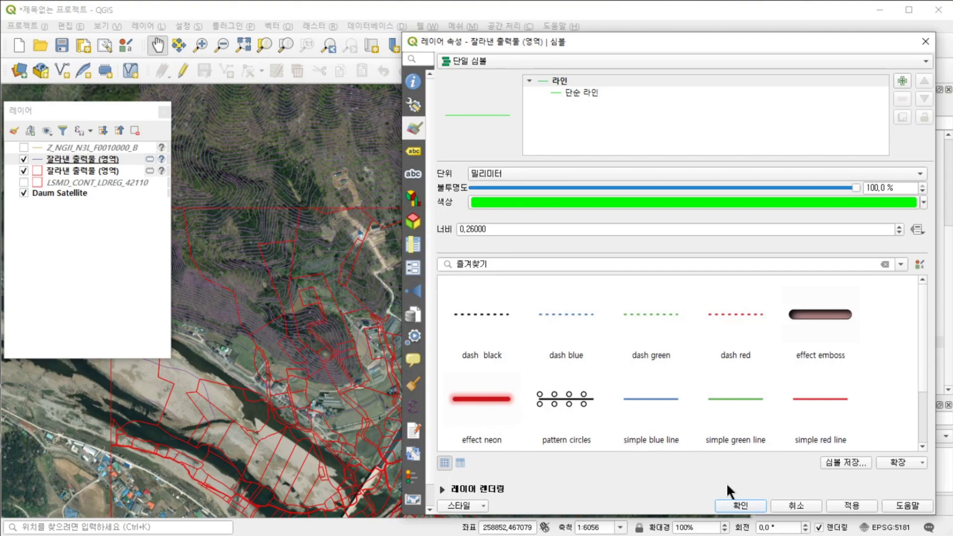
left_click(740, 505)
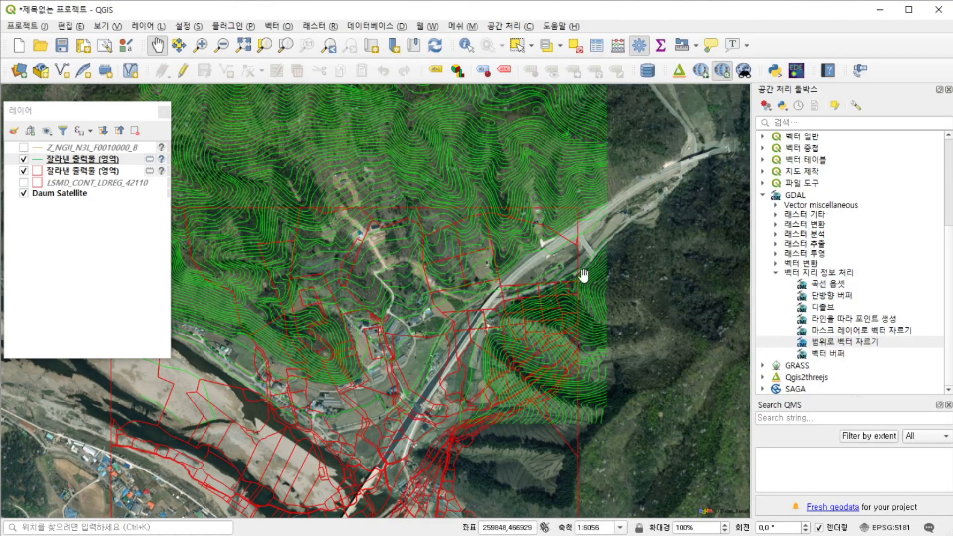
- Assign the coordinate system 다음지도 완벽 (USER:100005) to the clipped cadastral layer and check its alignment with the contours and satellite map
scroll(612, 276, "down", 1)
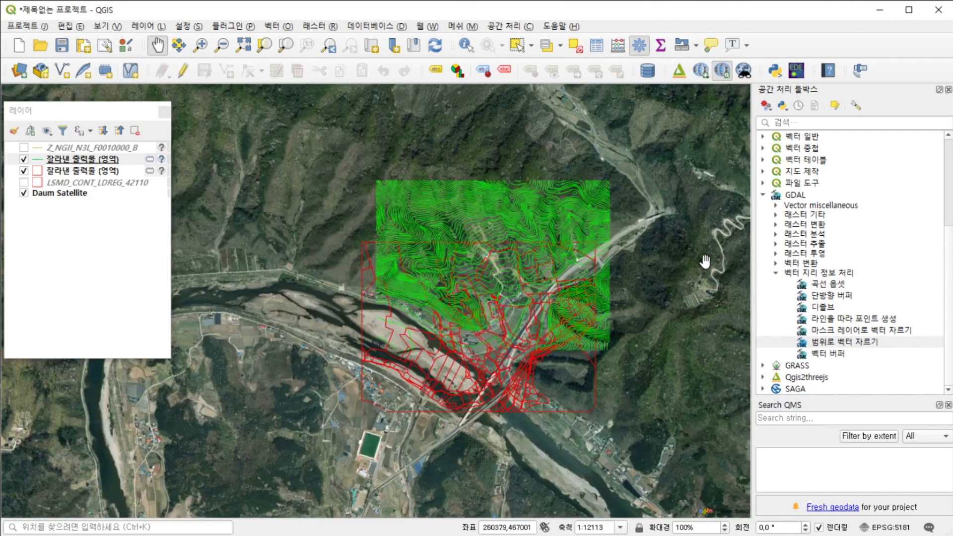
scroll(610, 278, "up", 1)
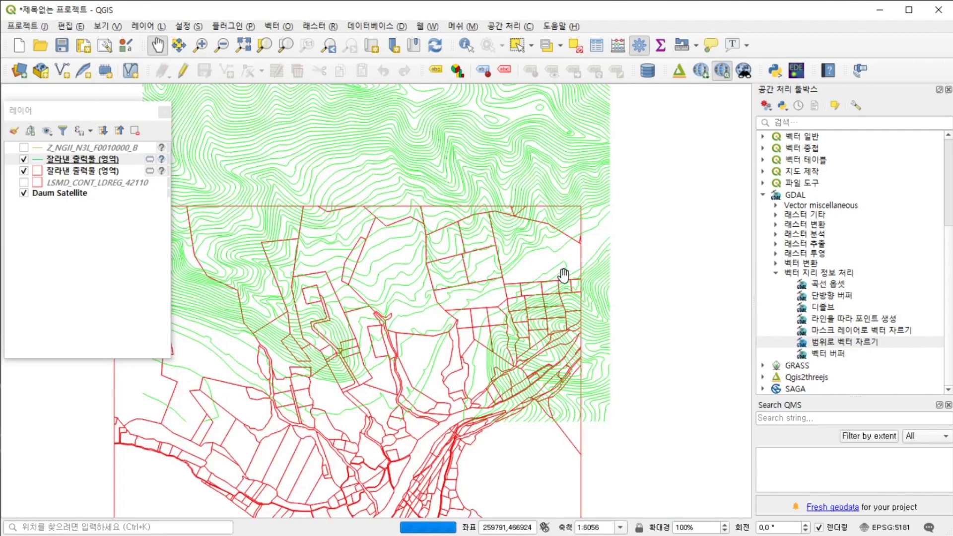
scroll(661, 286, "down", 1)
scroll(667, 282, "up", 1)
scroll(497, 286, "down", 1)
scroll(539, 286, "up", 1)
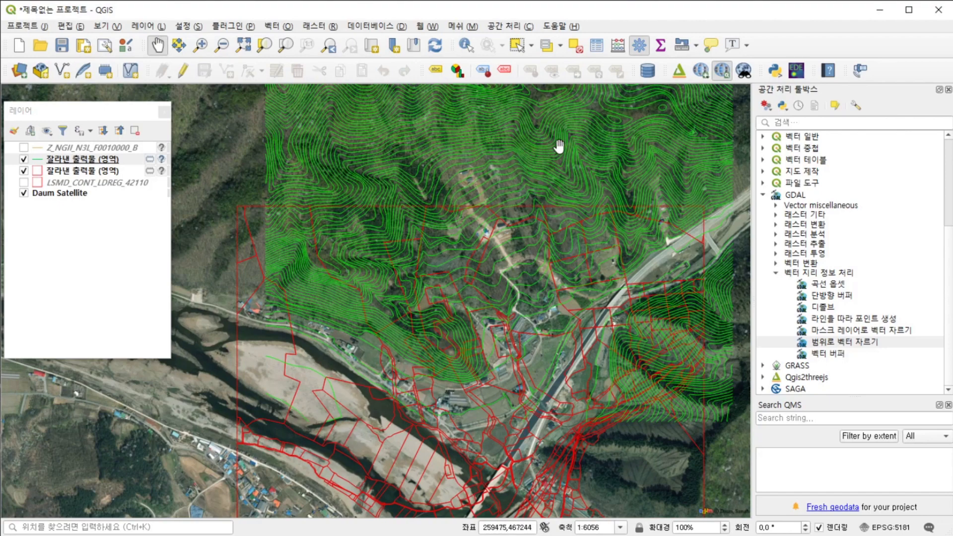
left_click(81, 175)
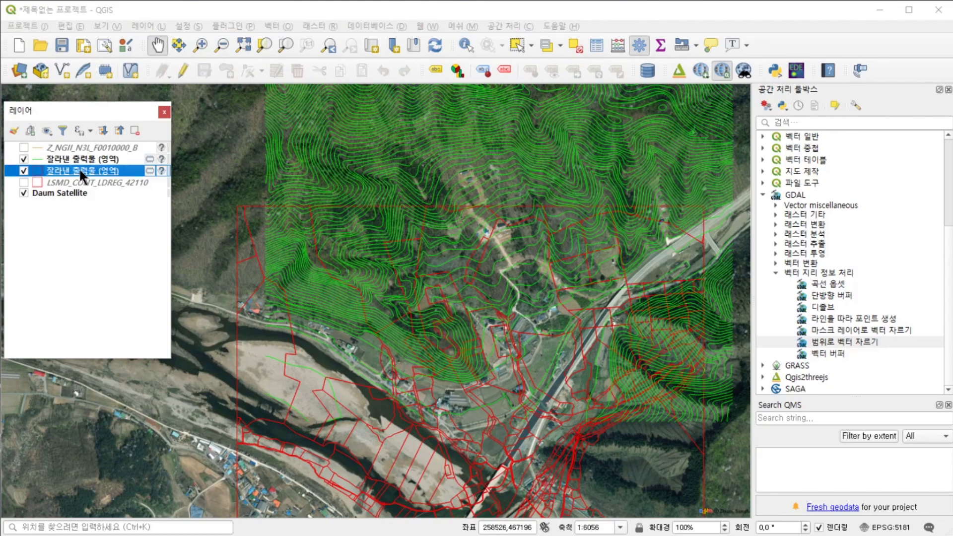
right_click(80, 170)
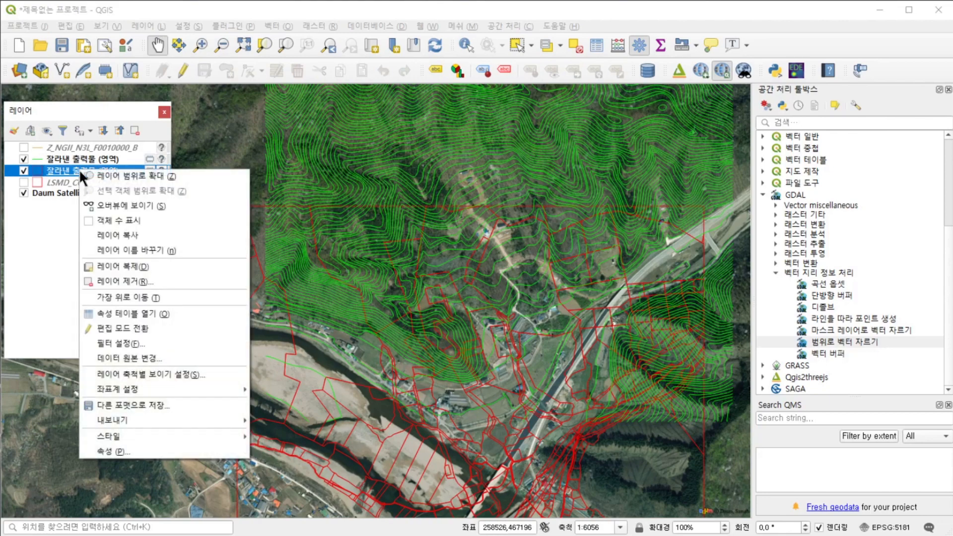
mouse_move(151, 387)
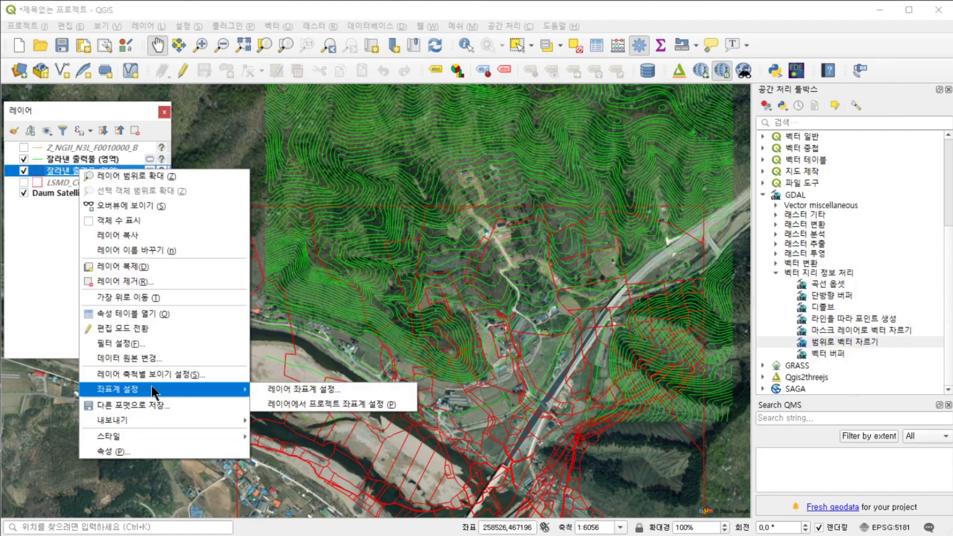
left_click(323, 389)
left_click(573, 256)
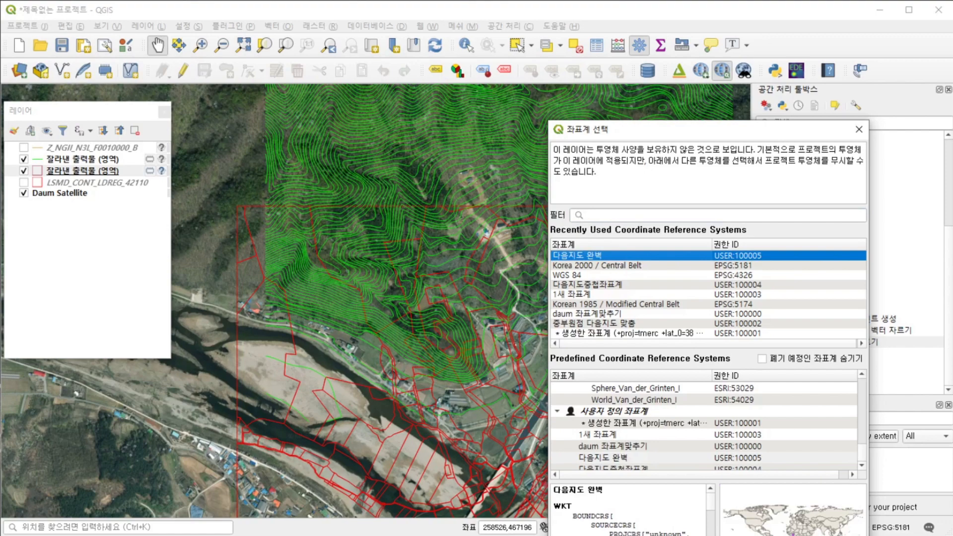
key("Return")
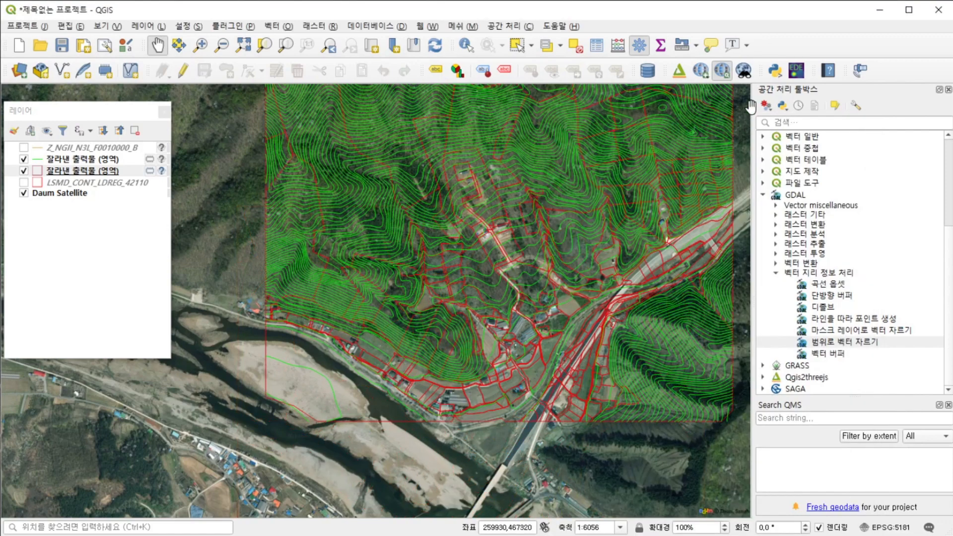
scroll(733, 109, "up", 1)
scroll(733, 108, "down", 1)
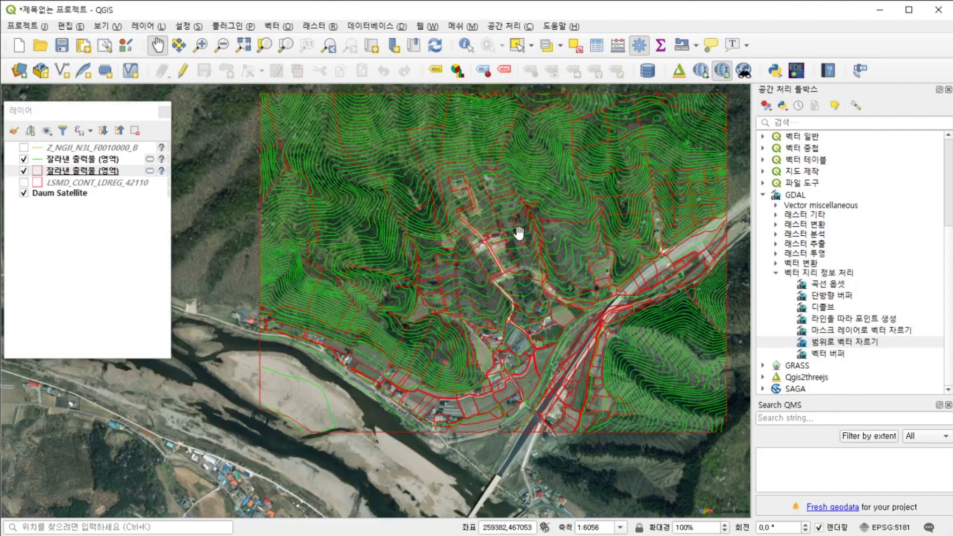
- Start exporting the features of the clipped contour layer 잘라낸 출력물 (영역) in AutoCAD DXF format
left_click_drag(529, 236, 466, 251)
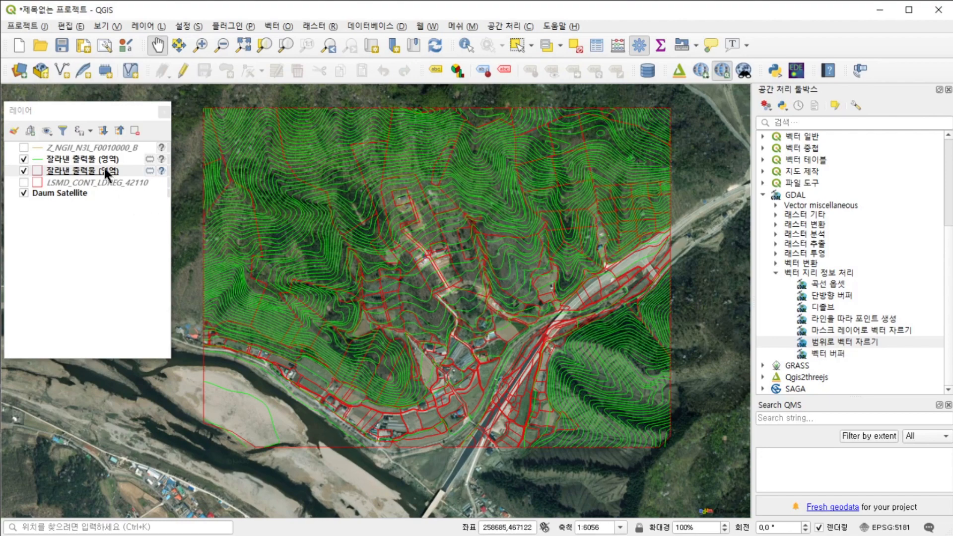
mouse_move(104, 167)
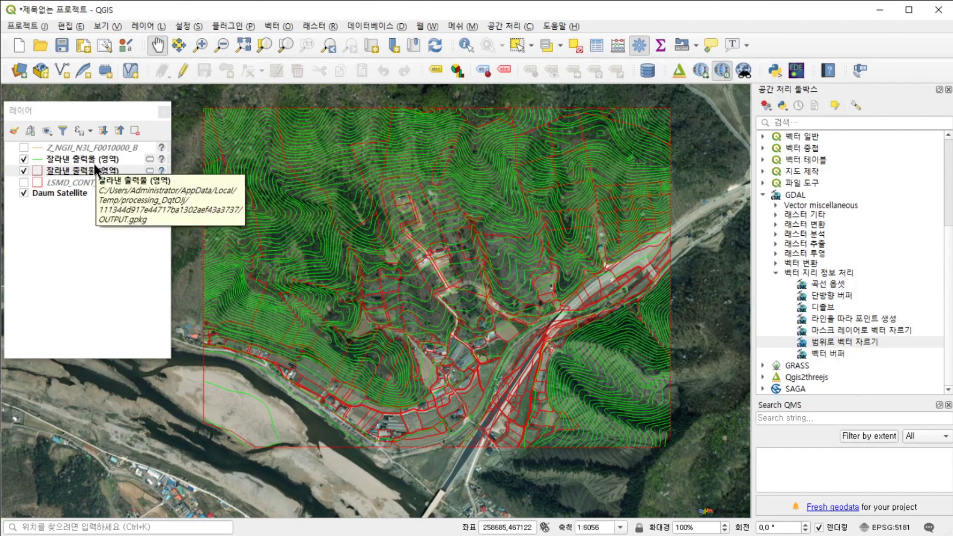
left_click(95, 159)
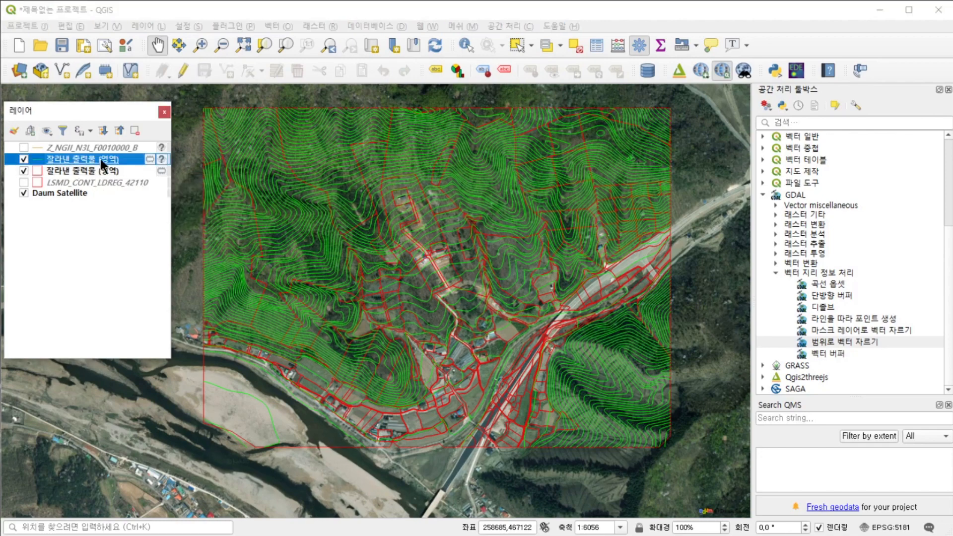
right_click(100, 158)
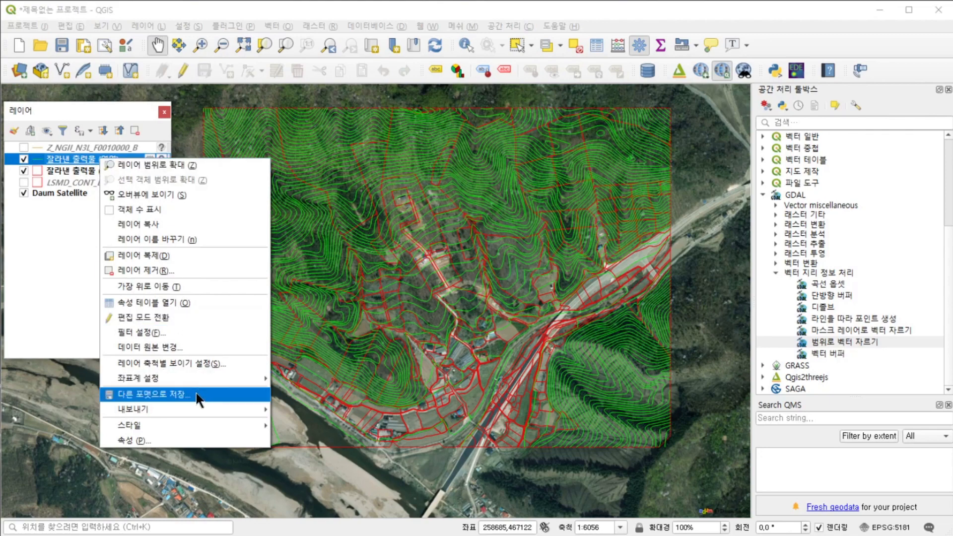
mouse_move(191, 410)
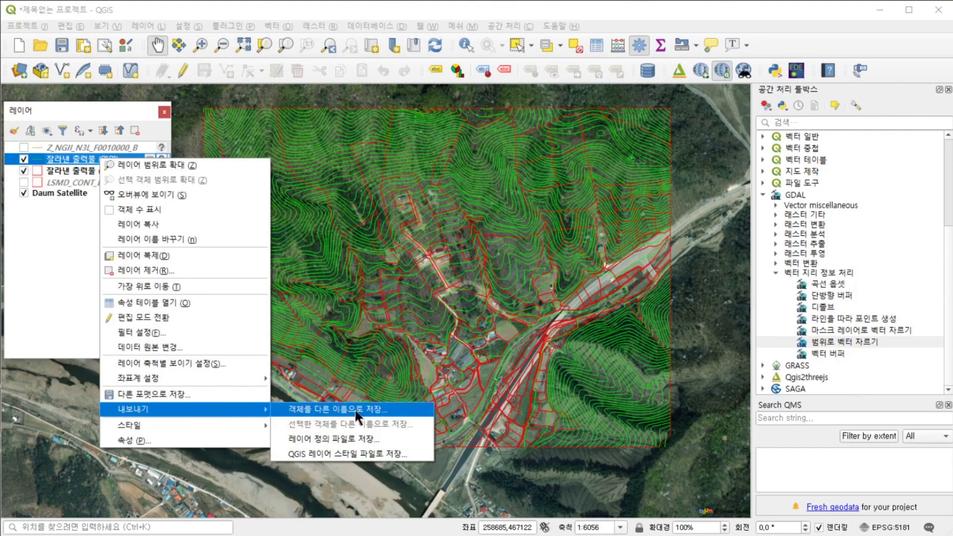
left_click(377, 409)
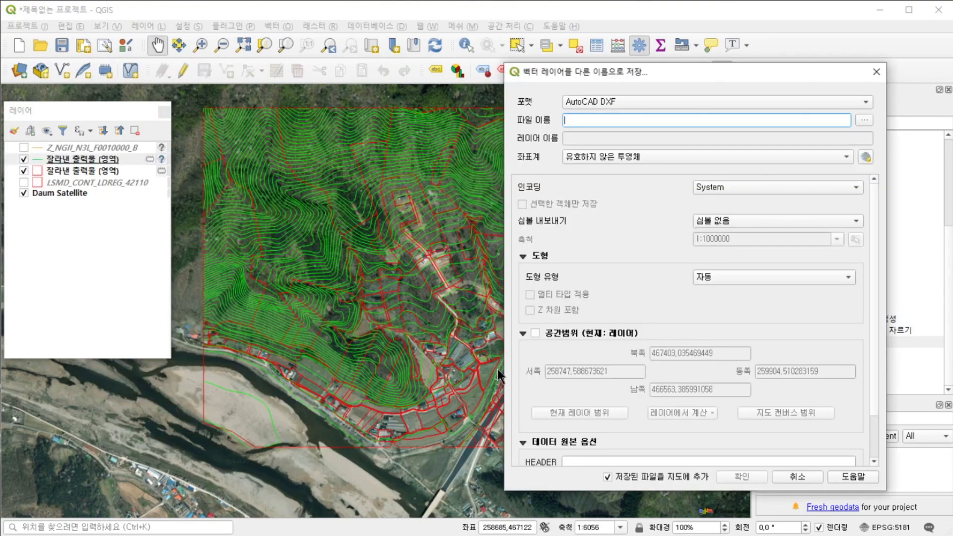
left_click(637, 101)
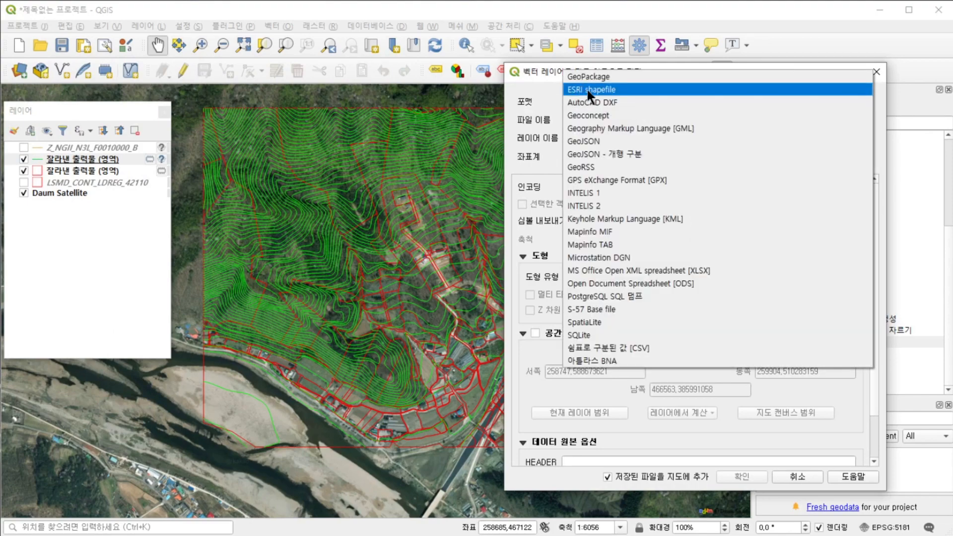
left_click(609, 103)
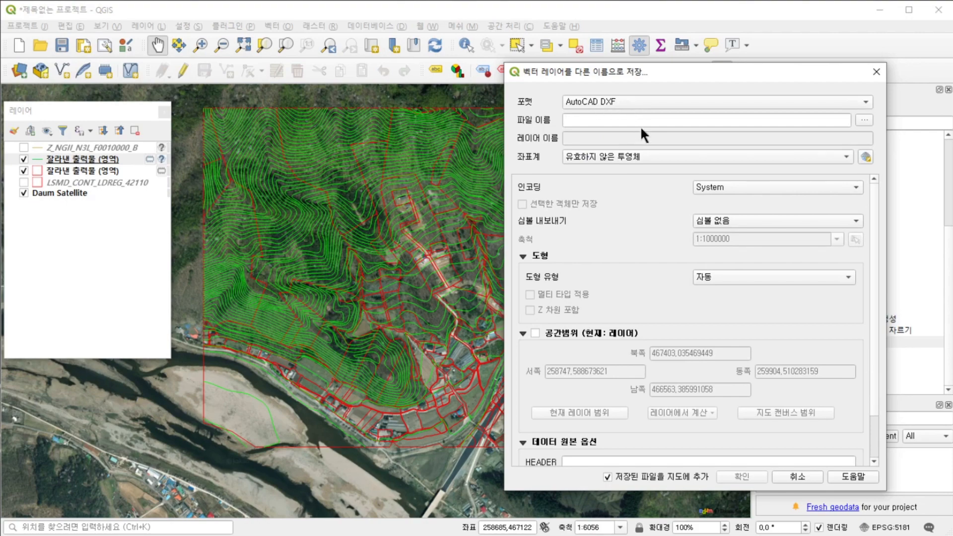
- Name the contour export file 등고선5181 in the 연속지적도22 folder
left_click(864, 120)
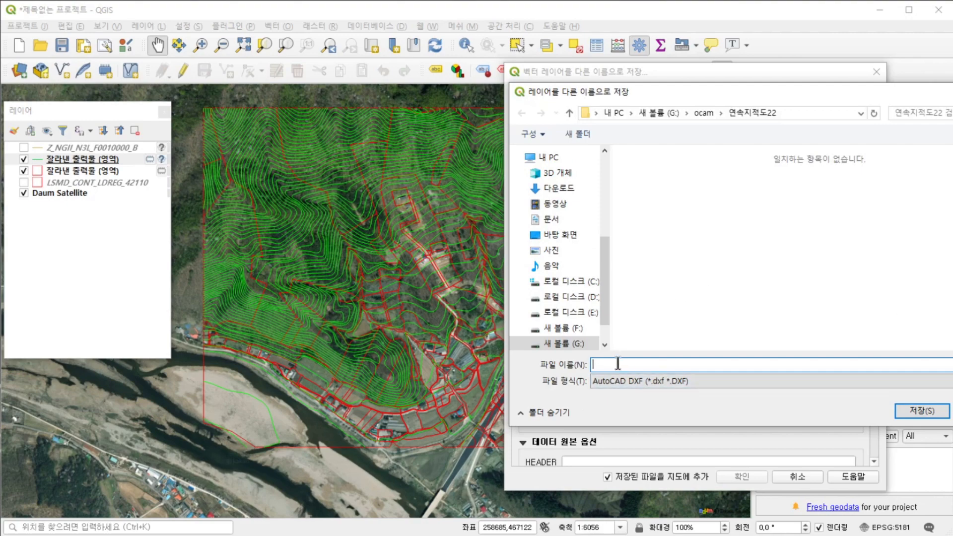
type("ㄷ")
type("등")
type("고선")
type("5181")
left_click_drag(701, 89, 581, 97)
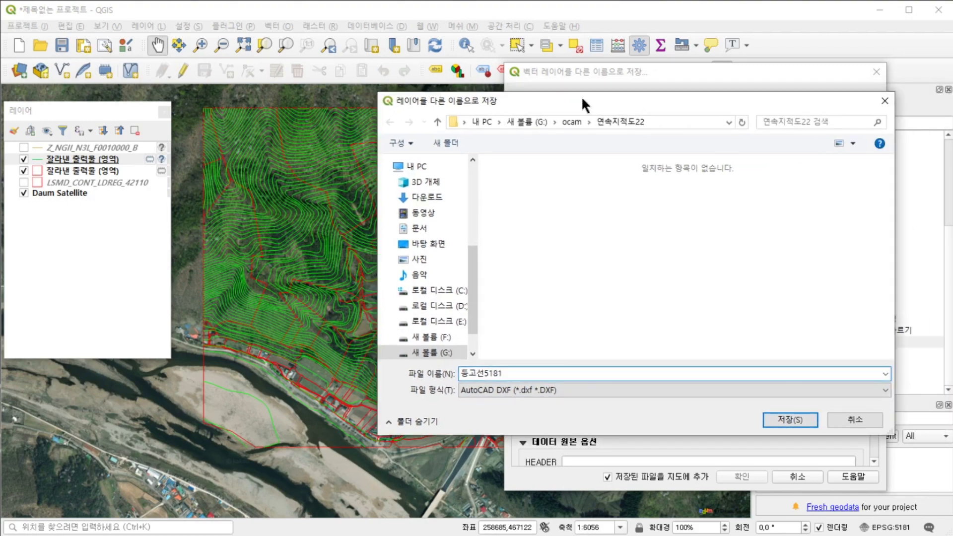
left_click(792, 419)
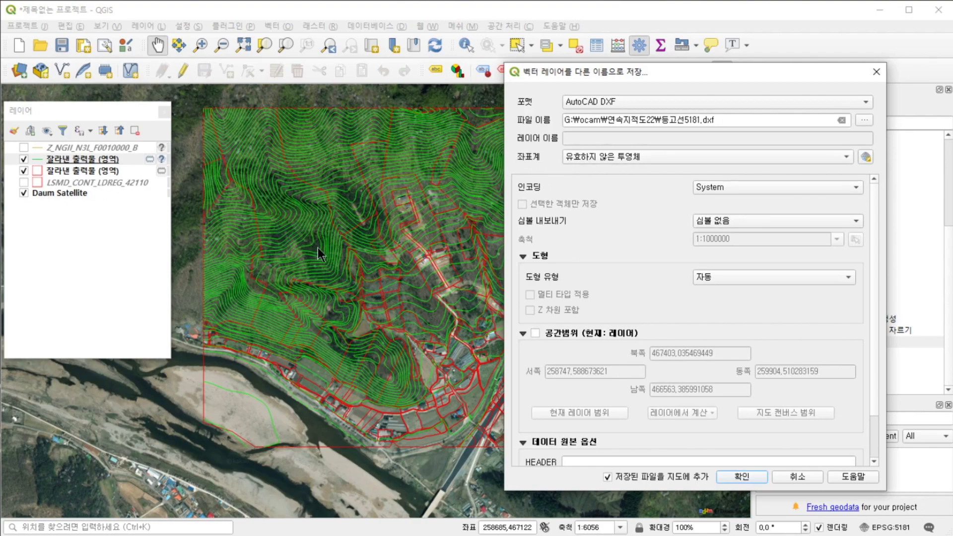
- Set the export's coordinate system to Project CRS EPSG:5181, enable its spatial extent, and save the contour DXF
left_click(632, 156)
left_click(618, 170)
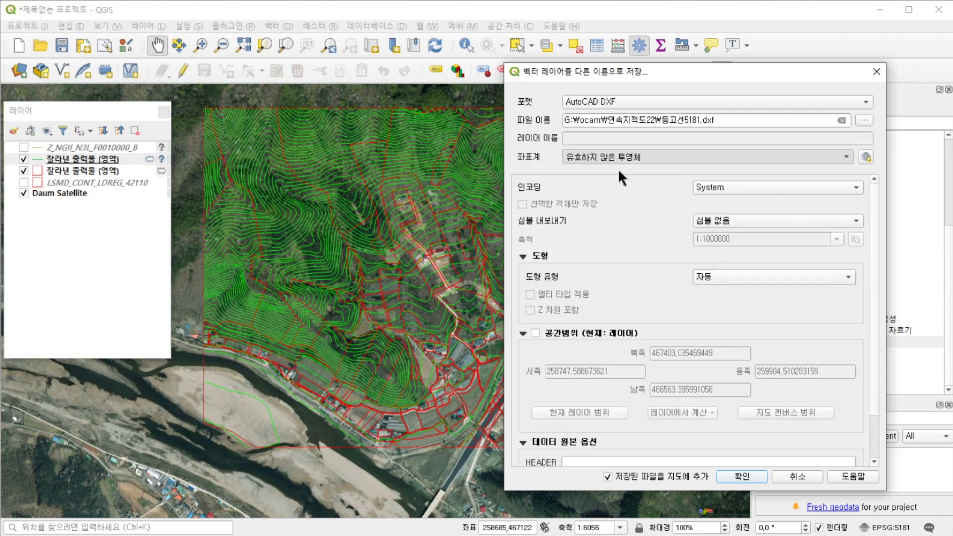
left_click(534, 332)
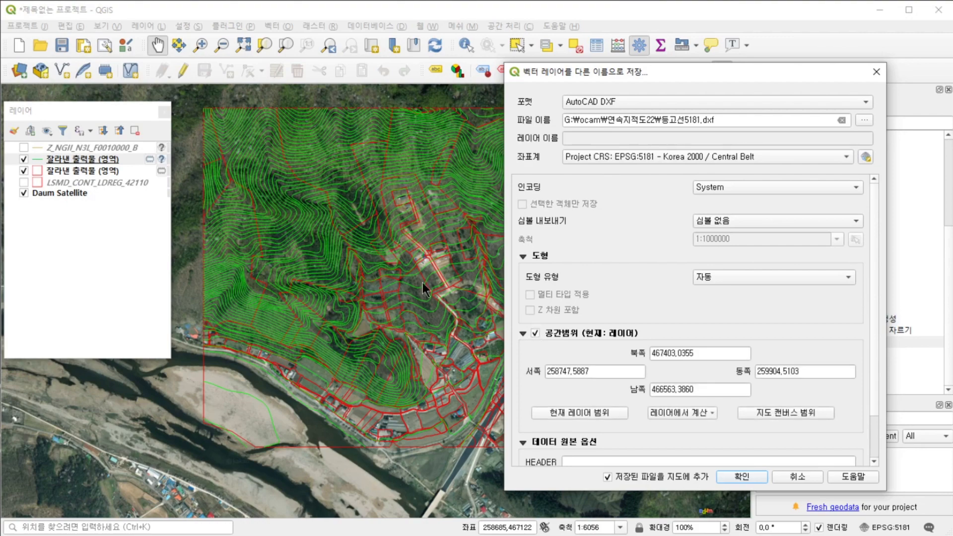
left_click(749, 474)
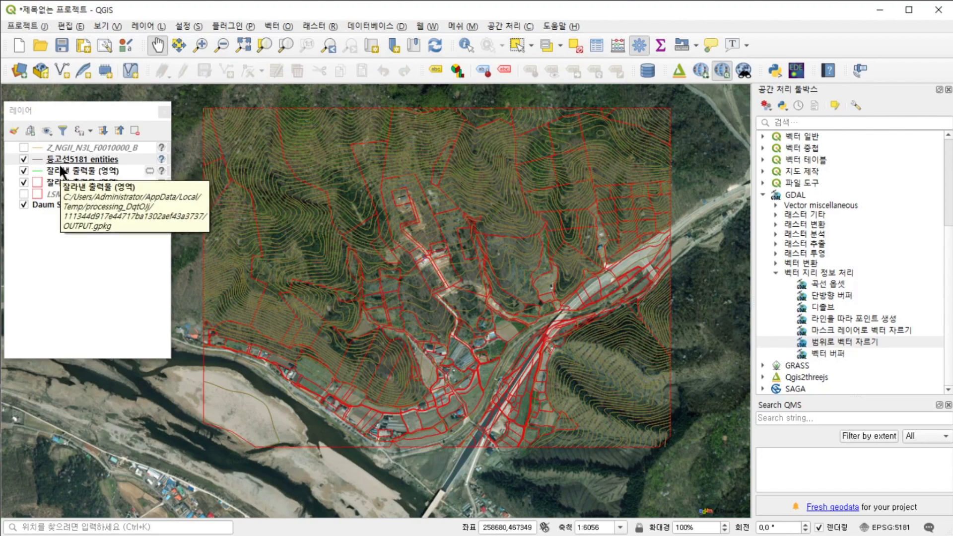
- Hide the clipped contour layer and set the 등고선5181 entities layer's line colour to green #00fb00
left_click(23, 171)
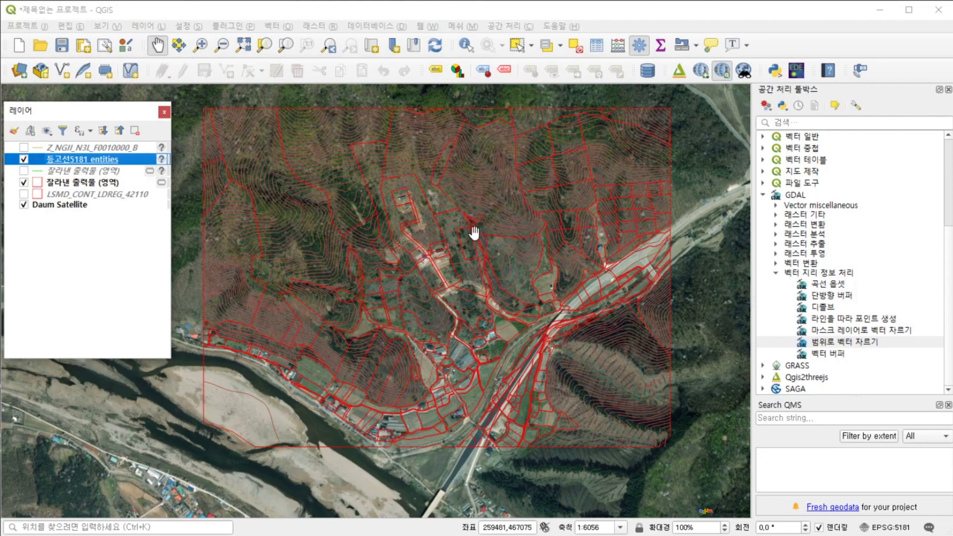
right_click(104, 156)
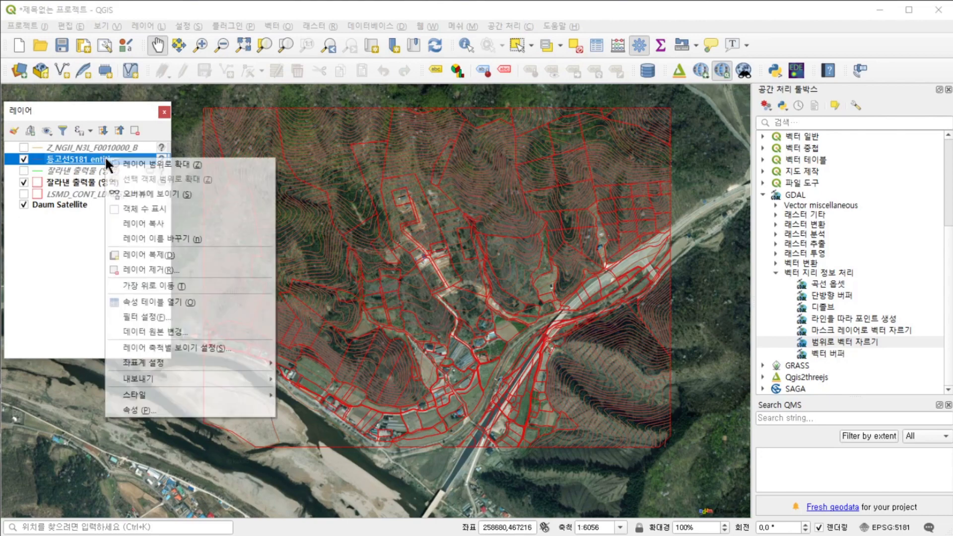
left_click(159, 409)
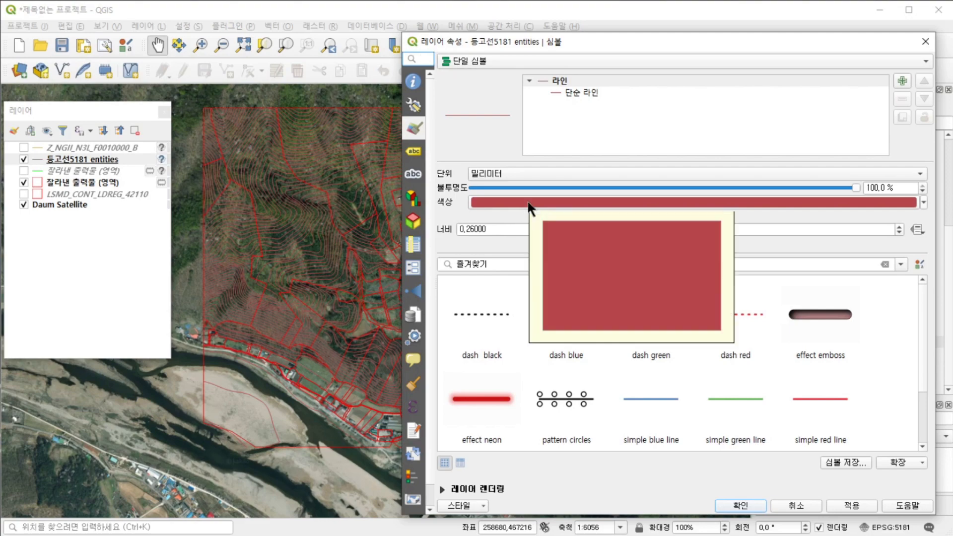
left_click(528, 201)
left_click(428, 298)
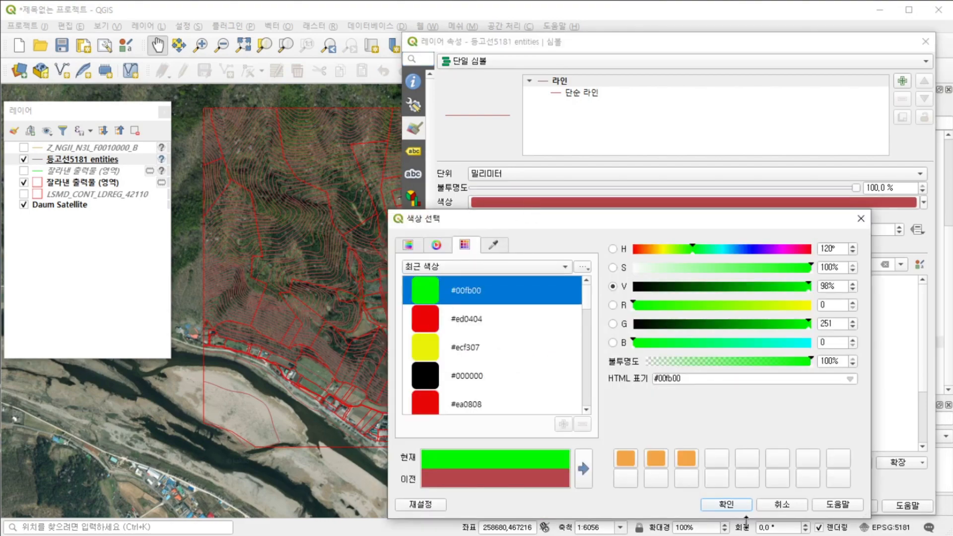
left_click(725, 504)
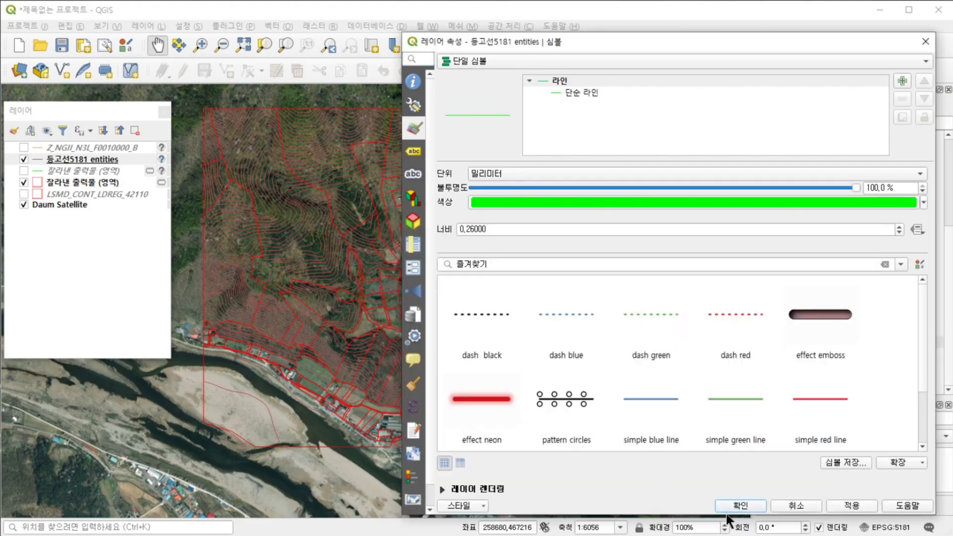
left_click(737, 506)
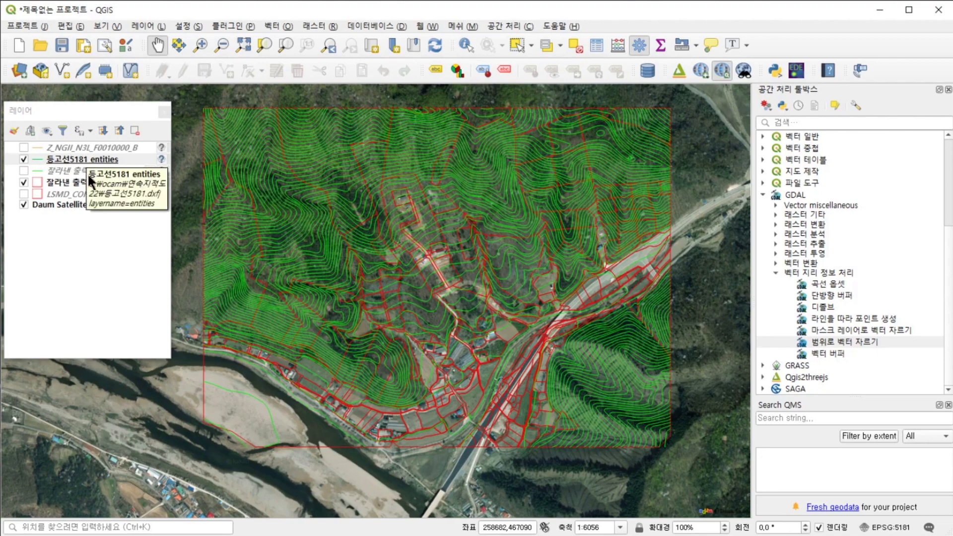
- Show the clipped contour layer again and hide the 등고선5181 entities layer
left_click(24, 170)
left_click(23, 159)
scroll(458, 390, "down", 1)
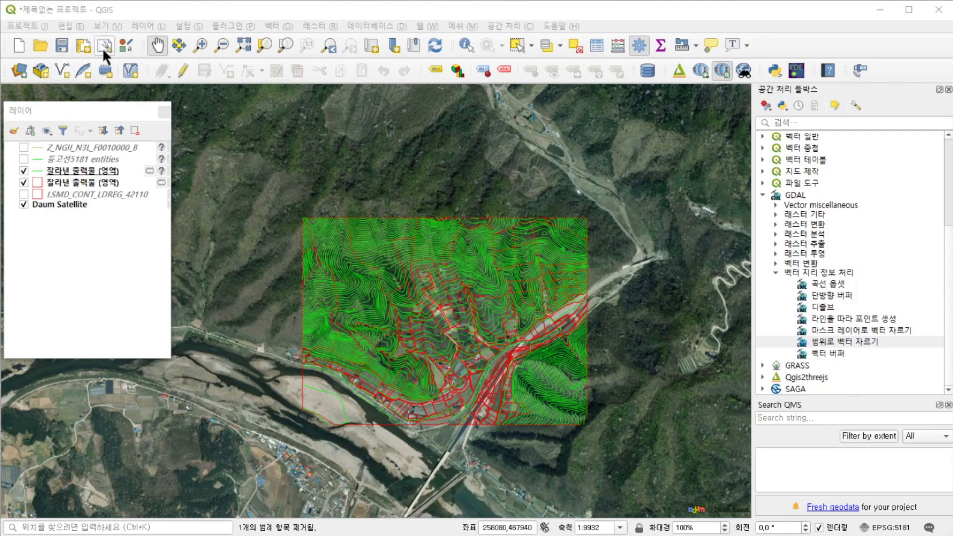
- Export the project's two clipped layers together to a DXF file named cad-old in the 연속지적도22 folder
left_click(66, 26)
mouse_move(24, 24)
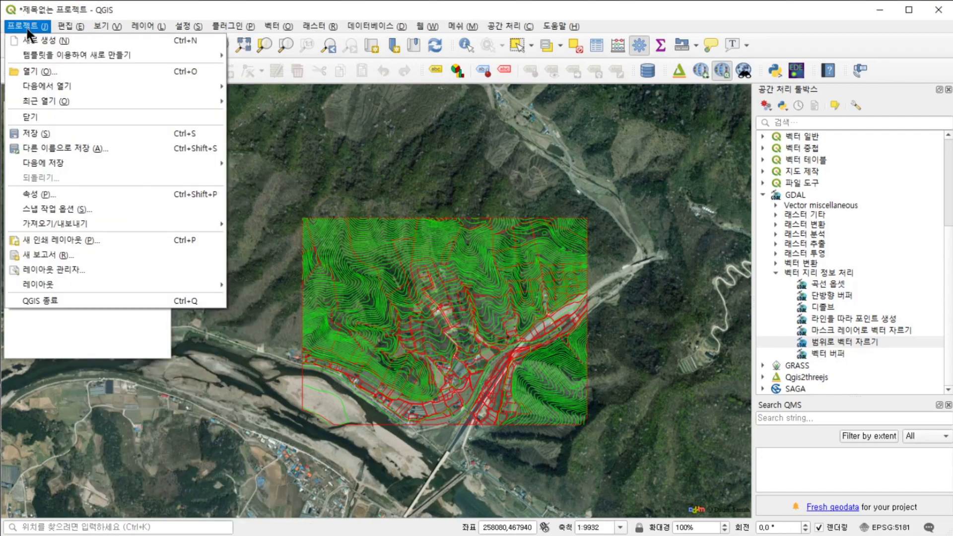
mouse_move(81, 223)
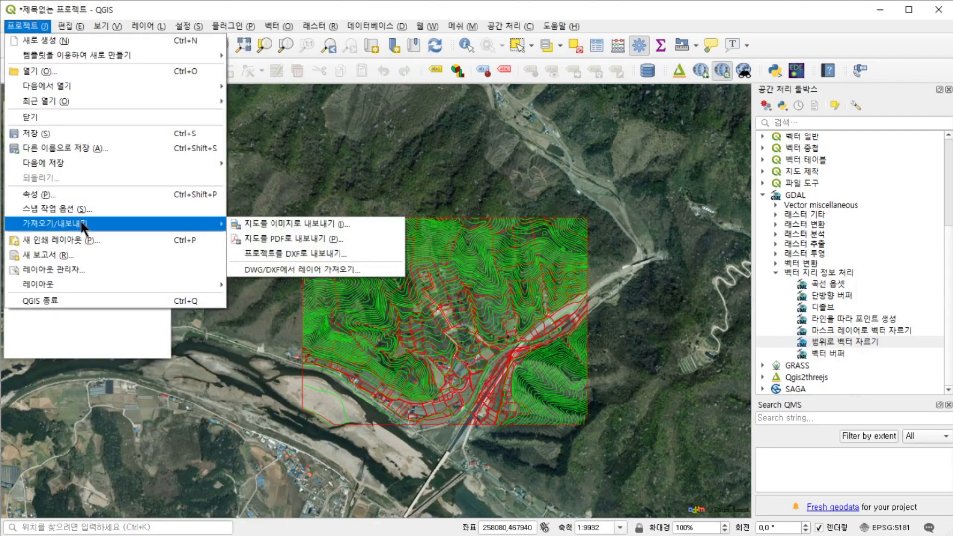
left_click(296, 253)
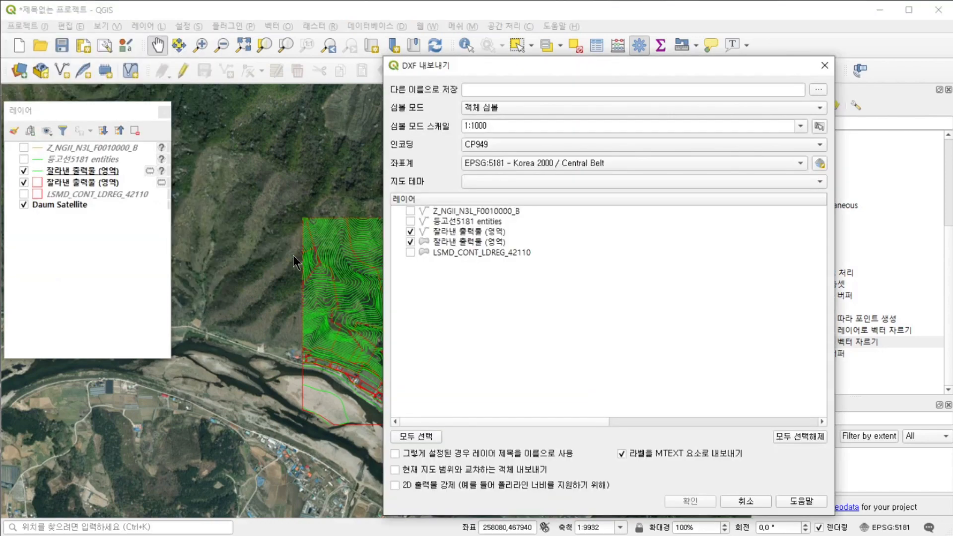
left_click(817, 89)
type("ca")
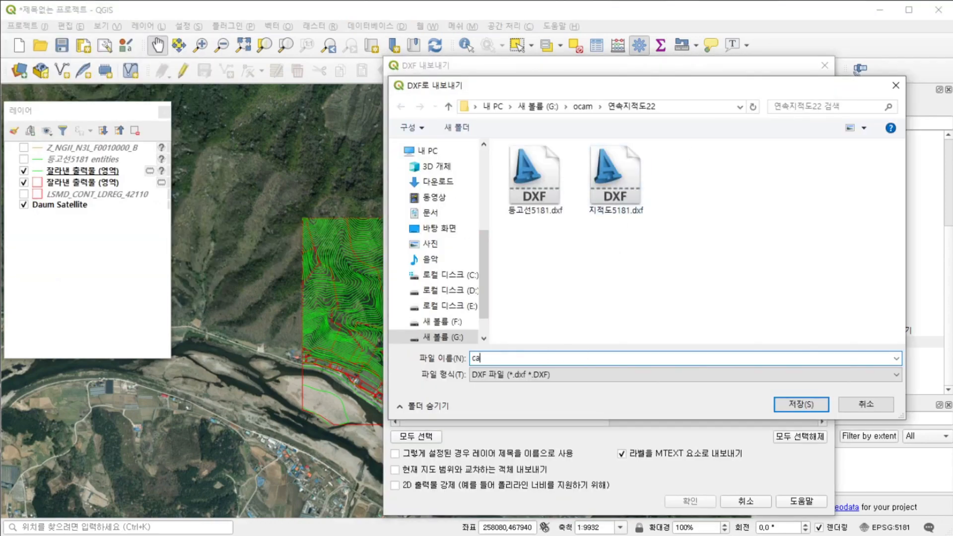
type("d-old")
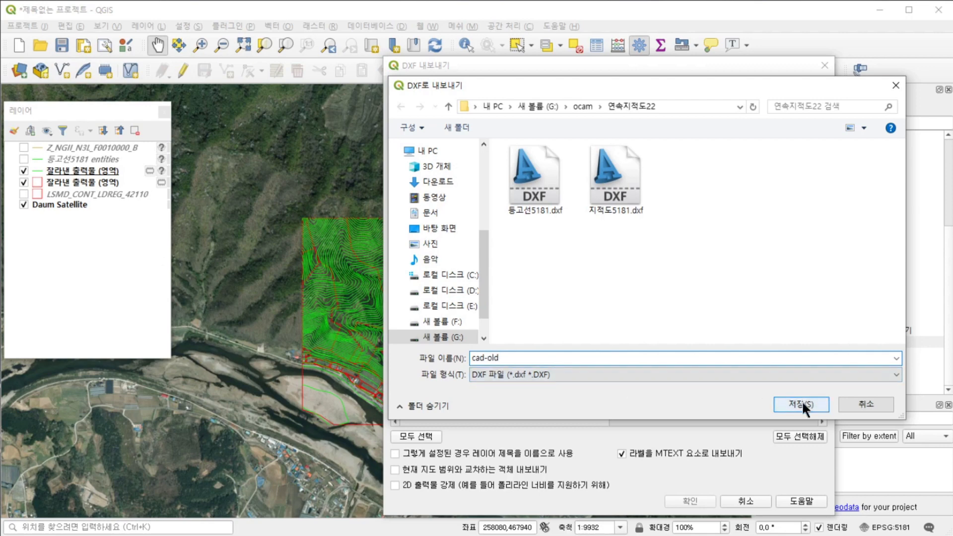
left_click(802, 400)
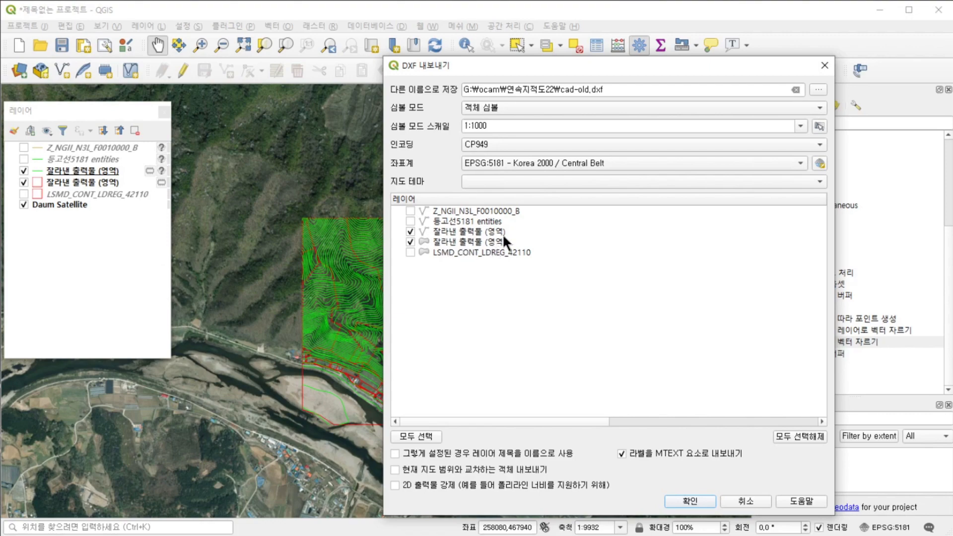
left_click(690, 501)
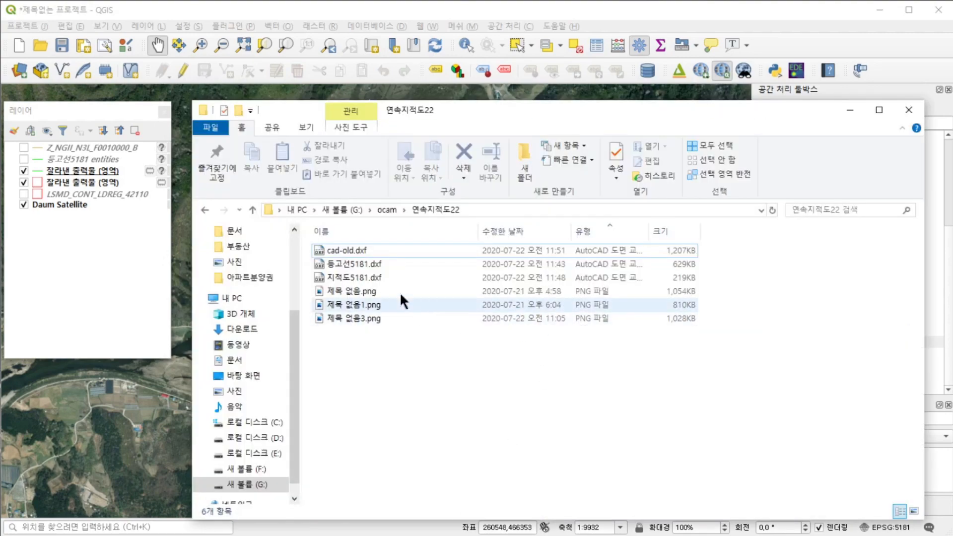
- Open cad-old.dxf in AutoCAD and examine how the contour lines and cadastral parcels align
left_click(325, 252)
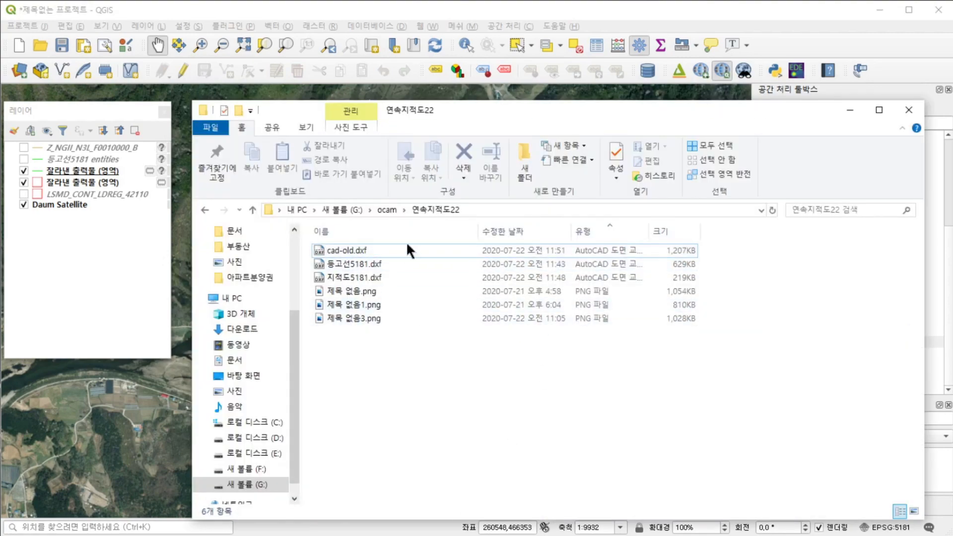
left_click(348, 249)
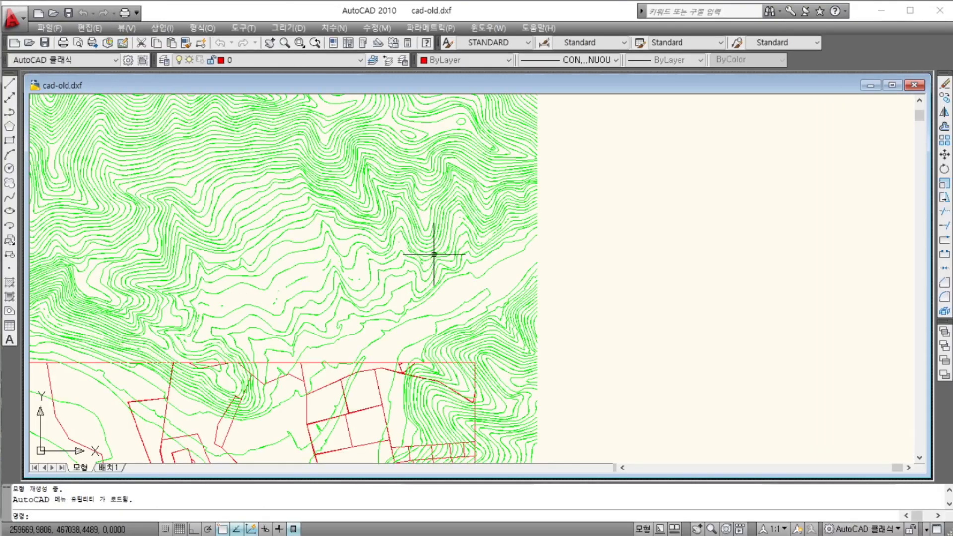
scroll(514, 308, "down", 5)
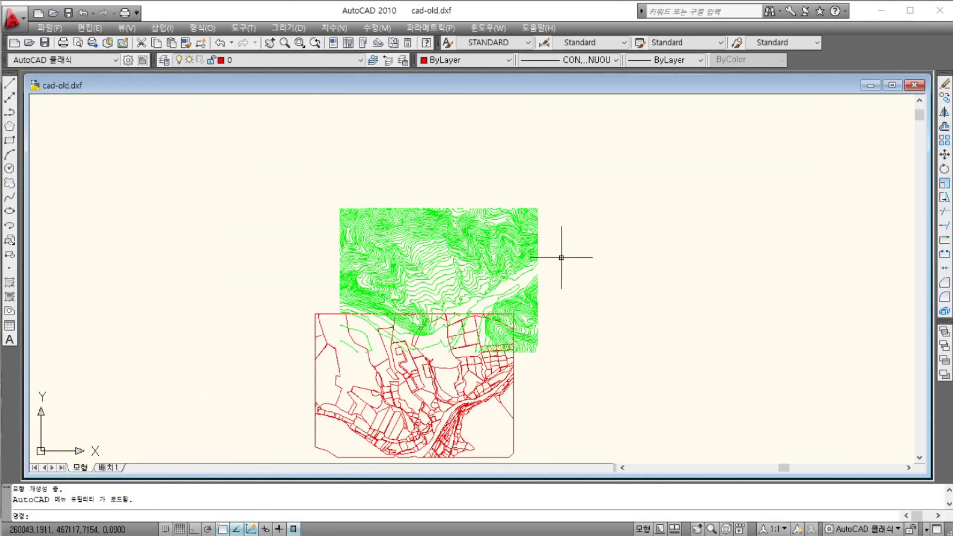
scroll(567, 210, "up", 2)
scroll(544, 359, "down", 4)
scroll(494, 370, "up", 3)
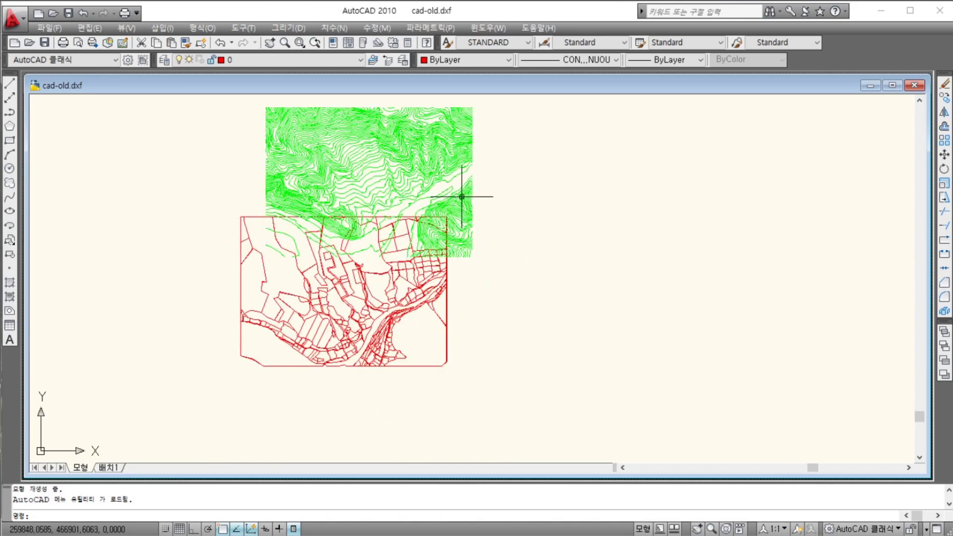
scroll(427, 169, "up", 2)
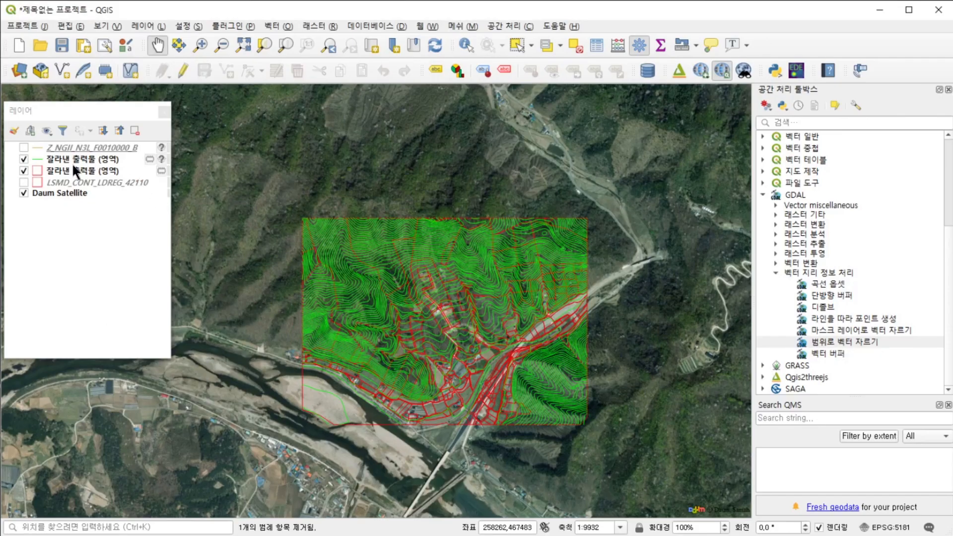
- Start exporting the clipped contour layer as AutoCAD DXF, targeting the existing 등고선5181.dxf in the 연속지적도22 folder
left_click(79, 158)
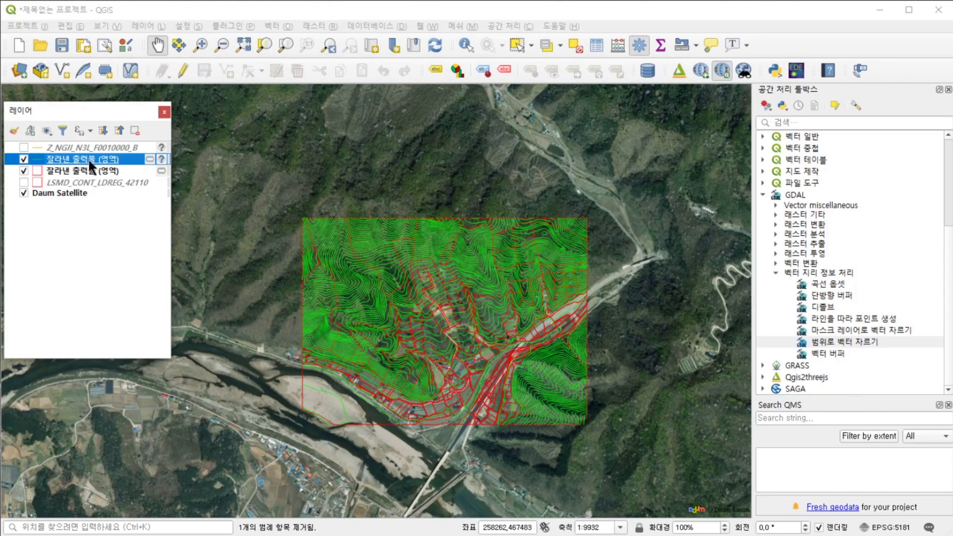
right_click(89, 159)
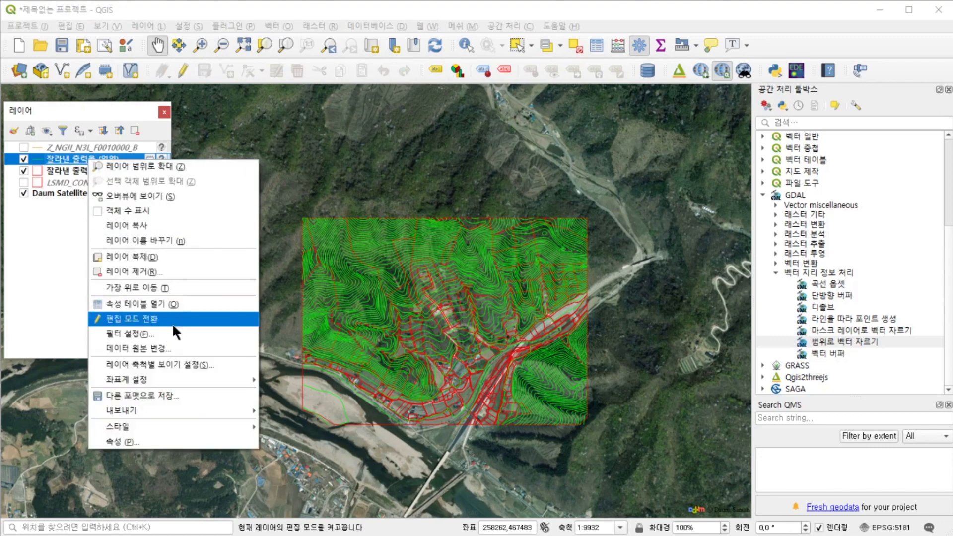
mouse_move(167, 412)
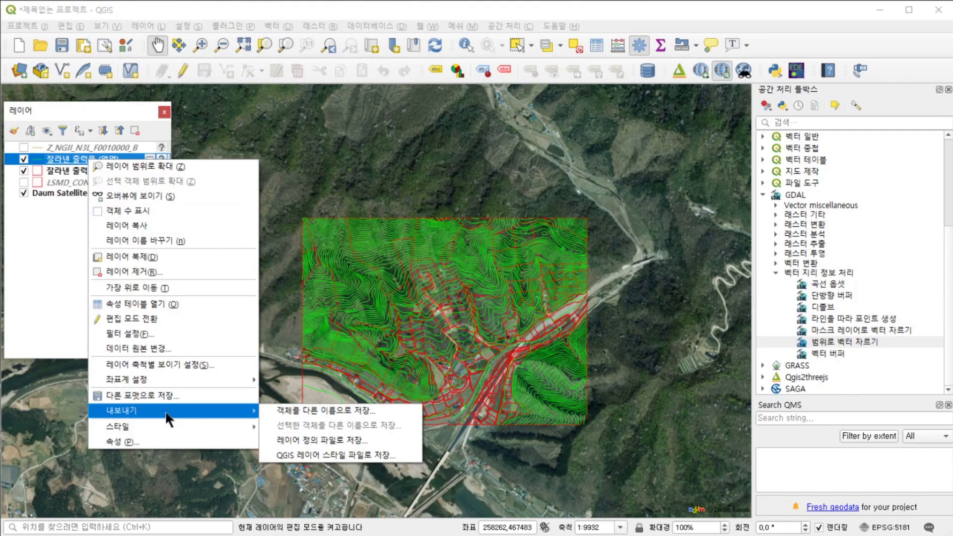
left_click(319, 412)
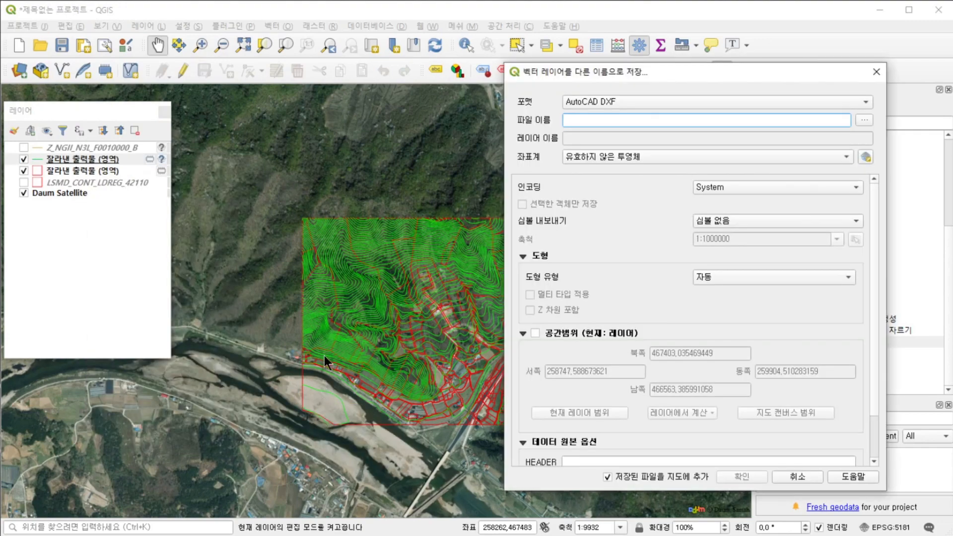
left_click(863, 119)
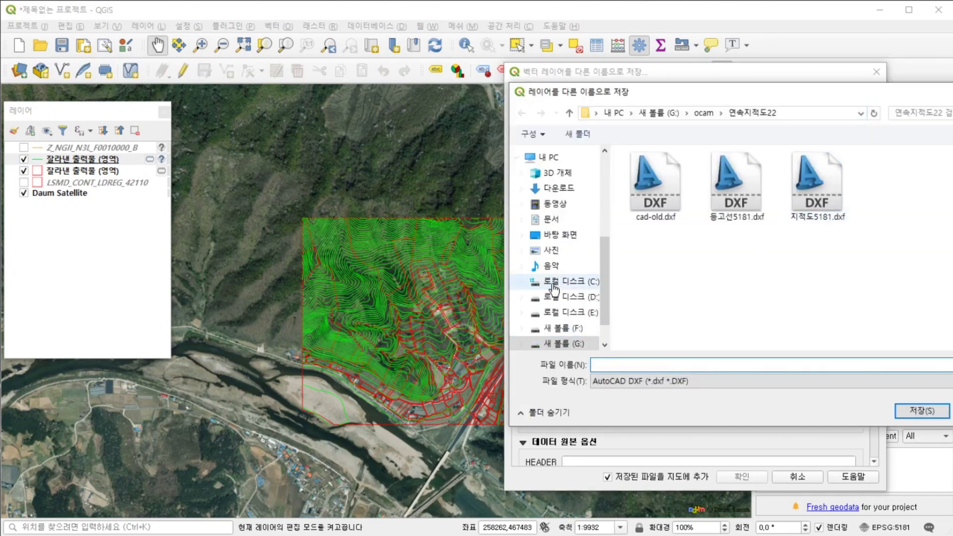
left_click(732, 200)
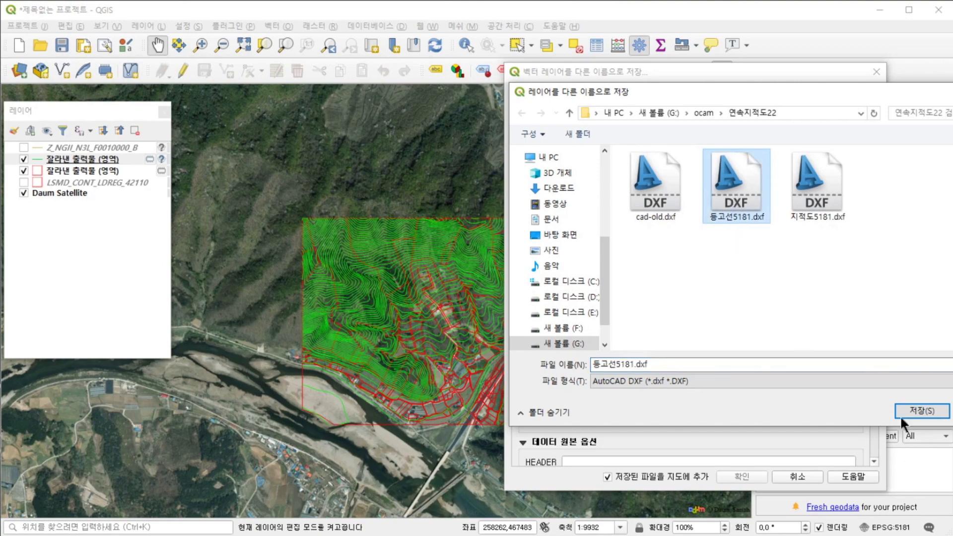
left_click(912, 405)
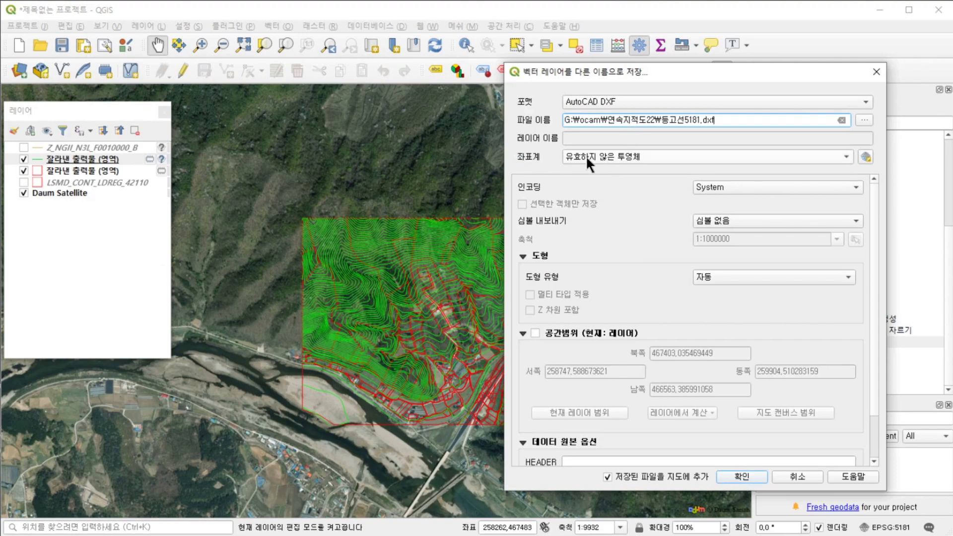
- Export the contours in project CRS EPSG:5181 with the layer extent enabled, overwriting the existing file, and hide the original clipped contour layer
left_click(632, 157)
left_click(627, 170)
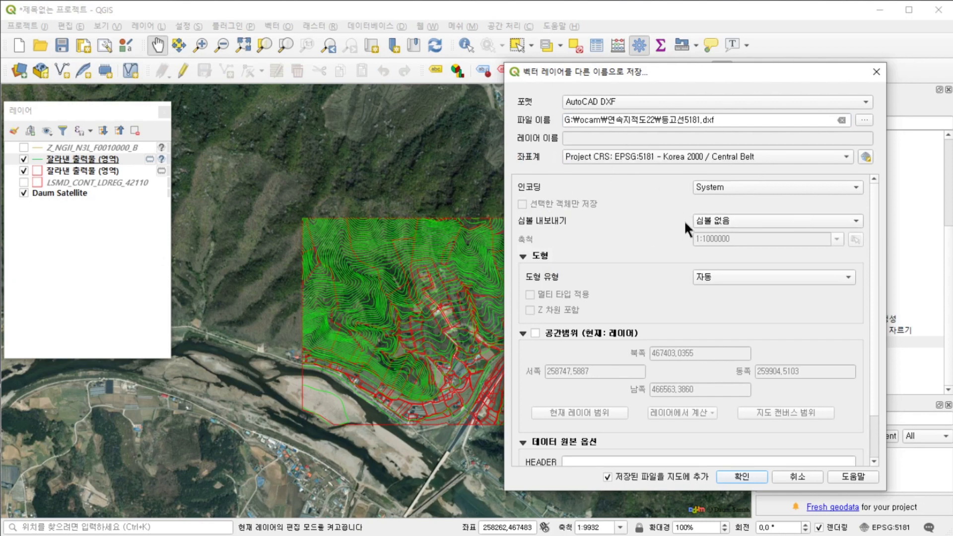
left_click(535, 333)
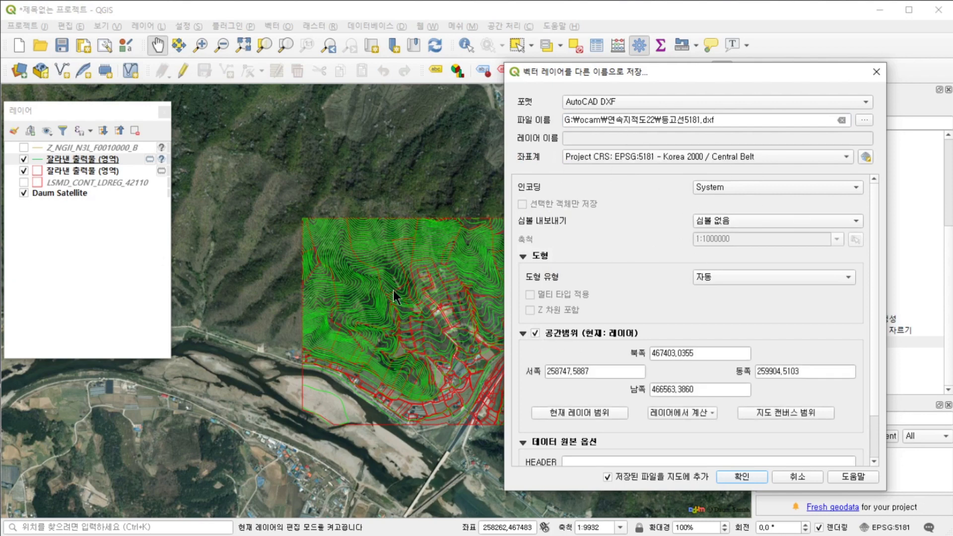
left_click(741, 475)
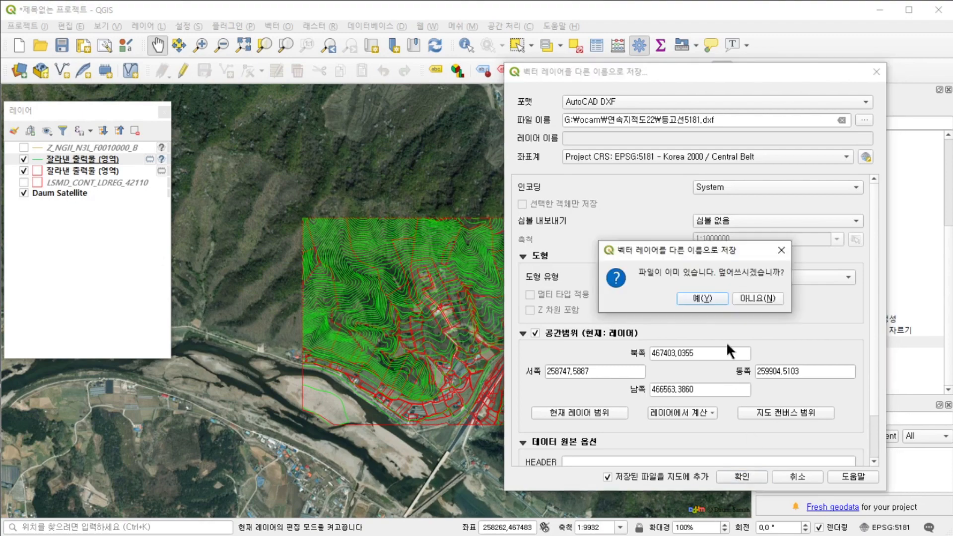
left_click(707, 294)
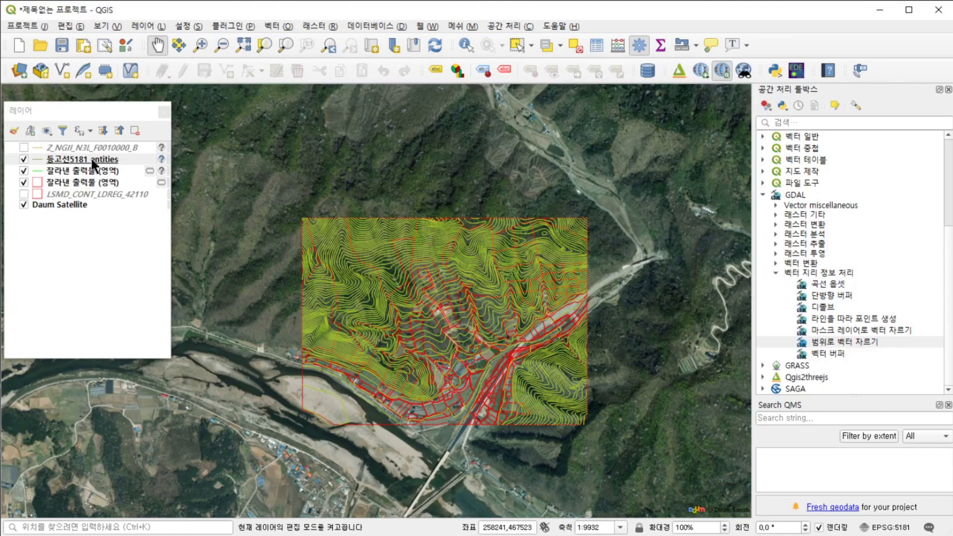
left_click(23, 170)
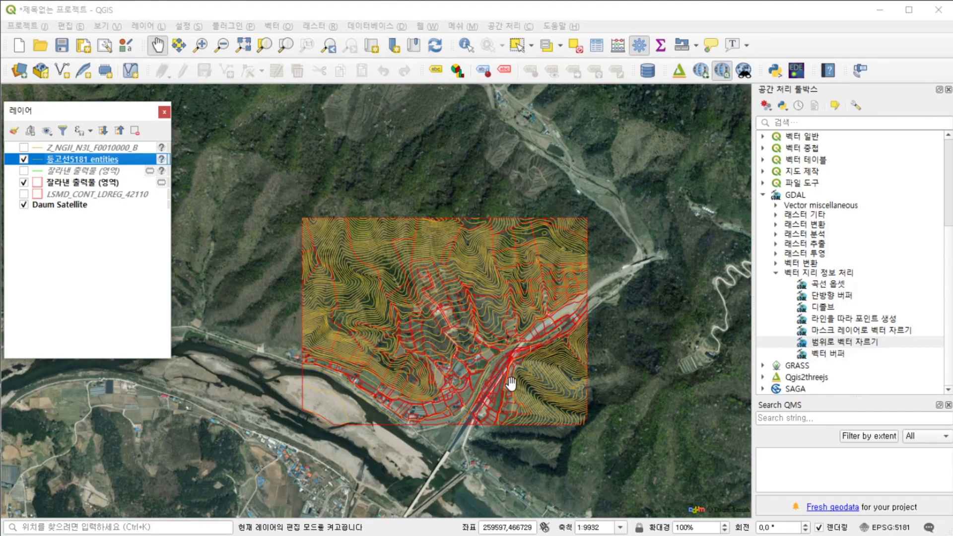
- Start exporting the clipped cadastral layer as AutoCAD DXF, targeting the existing 지적도5181.dxf in the 연속지적도22 folder
left_click(75, 182)
right_click(77, 186)
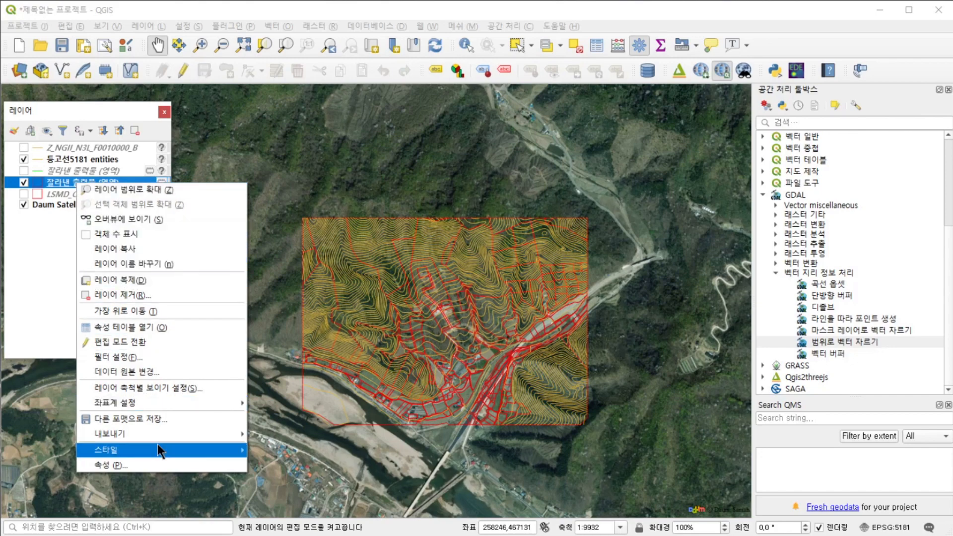
mouse_move(160, 432)
left_click(297, 432)
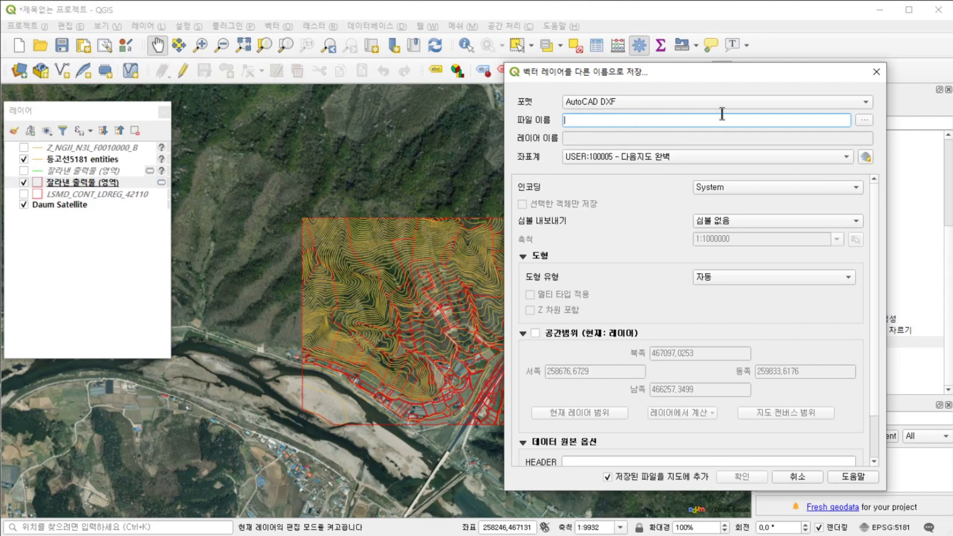
left_click(862, 120)
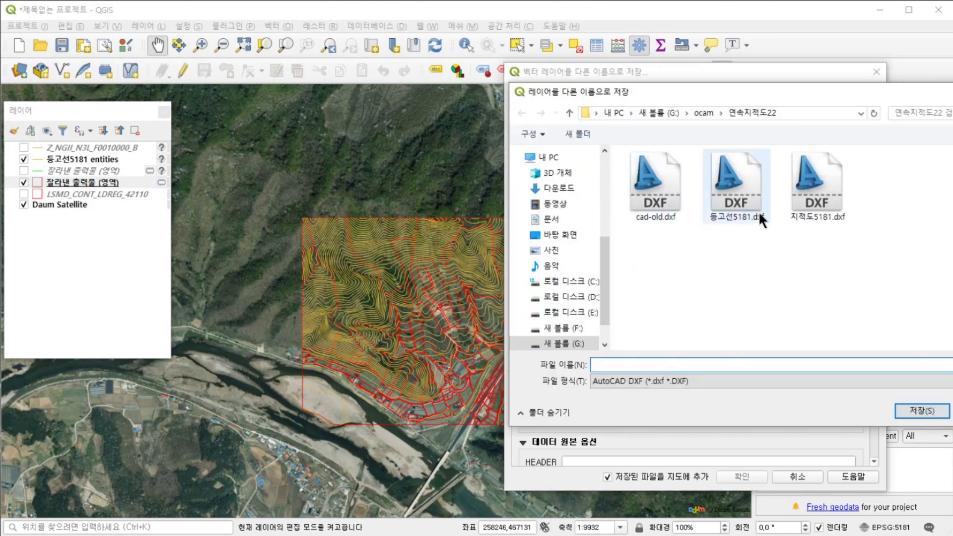
left_click(807, 186)
left_click(915, 414)
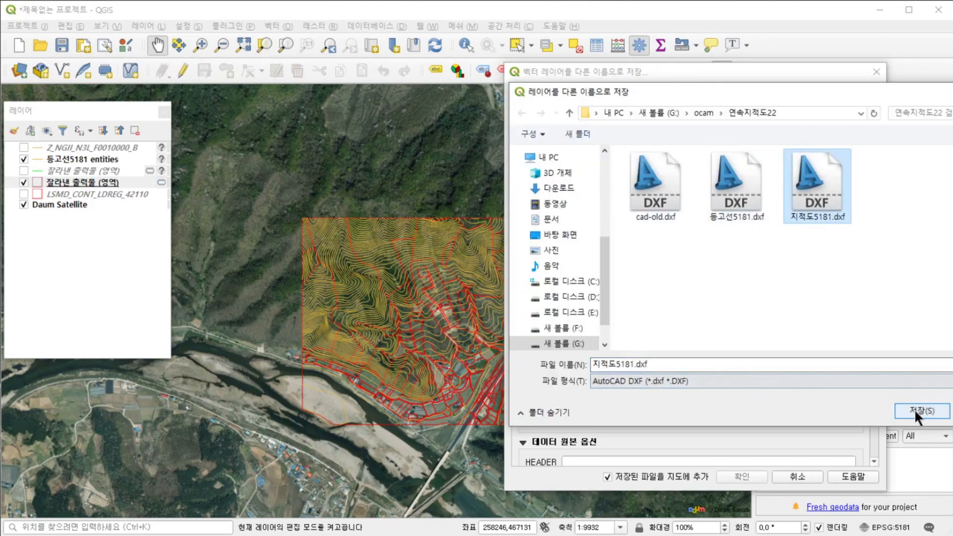
left_click(914, 409)
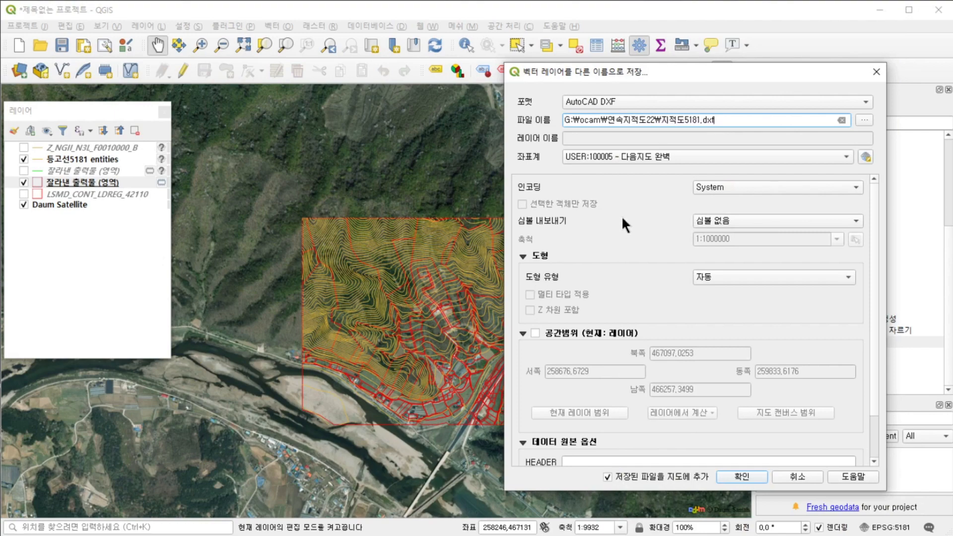
- Export the cadastral layer in project CRS EPSG:5181, overwriting the existing file, and hide the original clipped cadastral layer
left_click(624, 155)
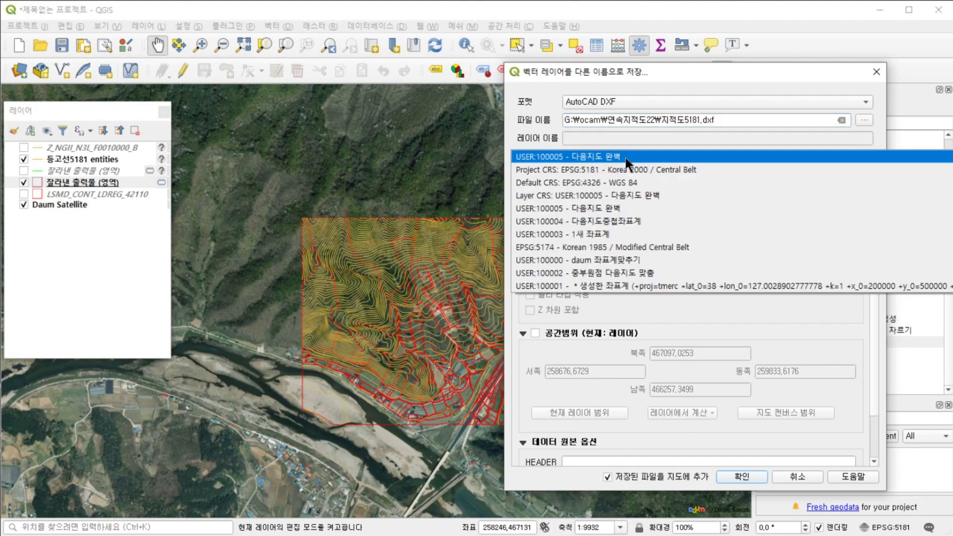
left_click(628, 170)
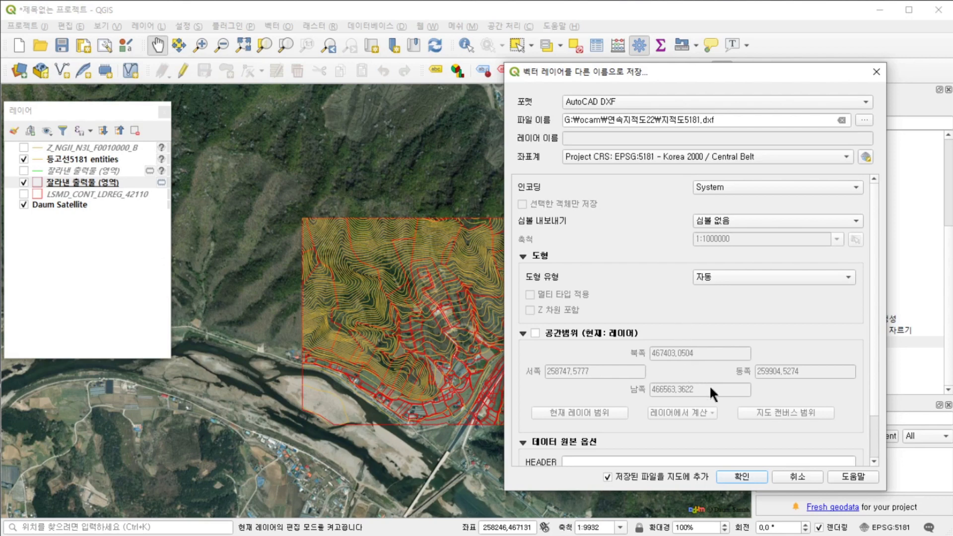
left_click(740, 475)
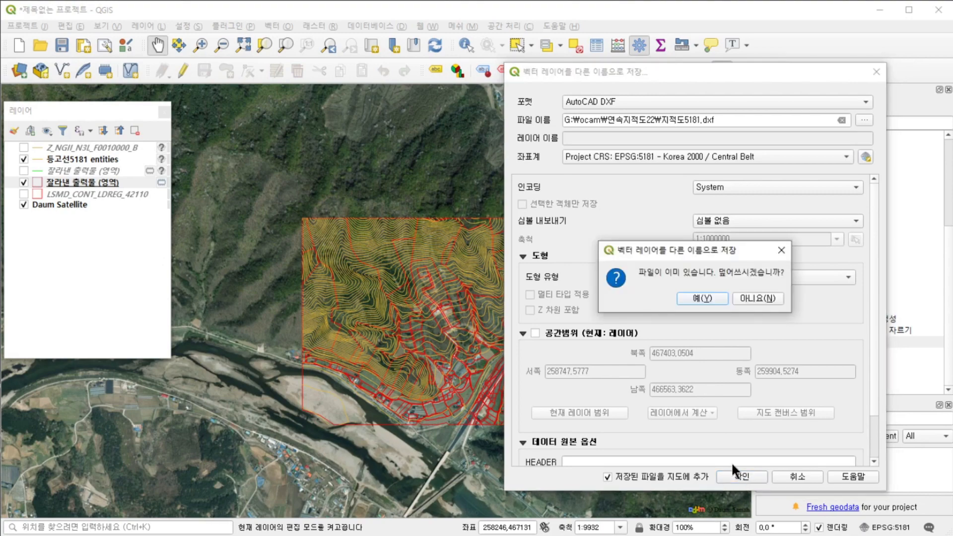
left_click(698, 297)
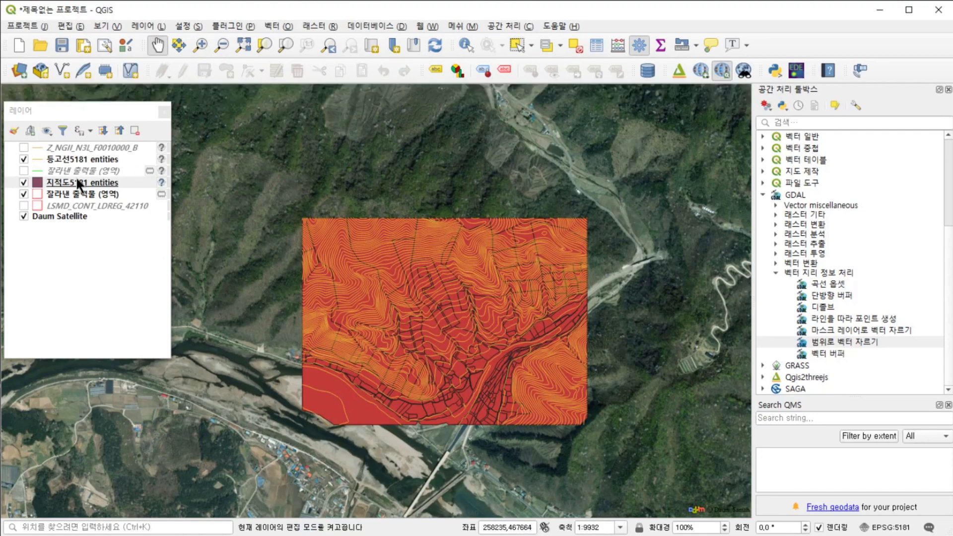
left_click(22, 193)
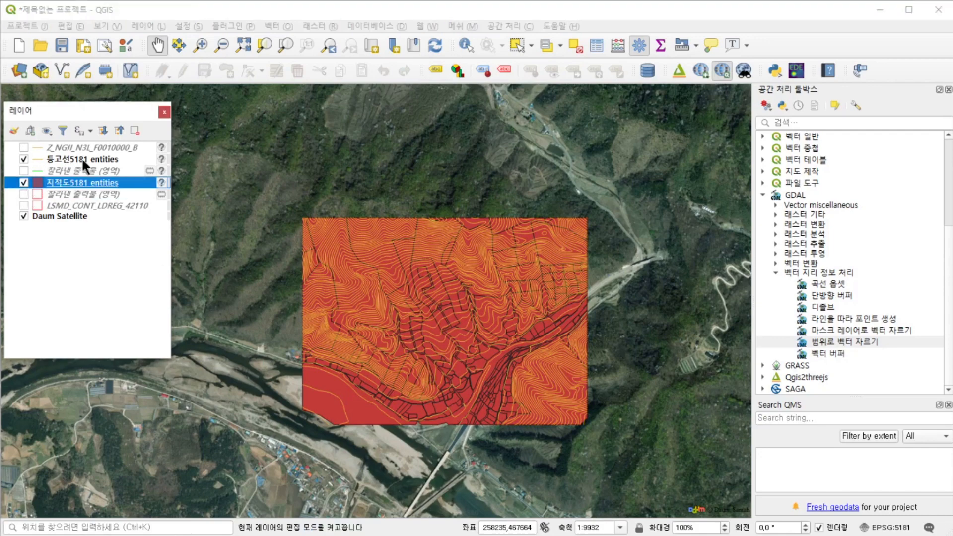
- Set the line colour of the newly exported 등고선5181 entities layer to green #00fb00
left_click(96, 158)
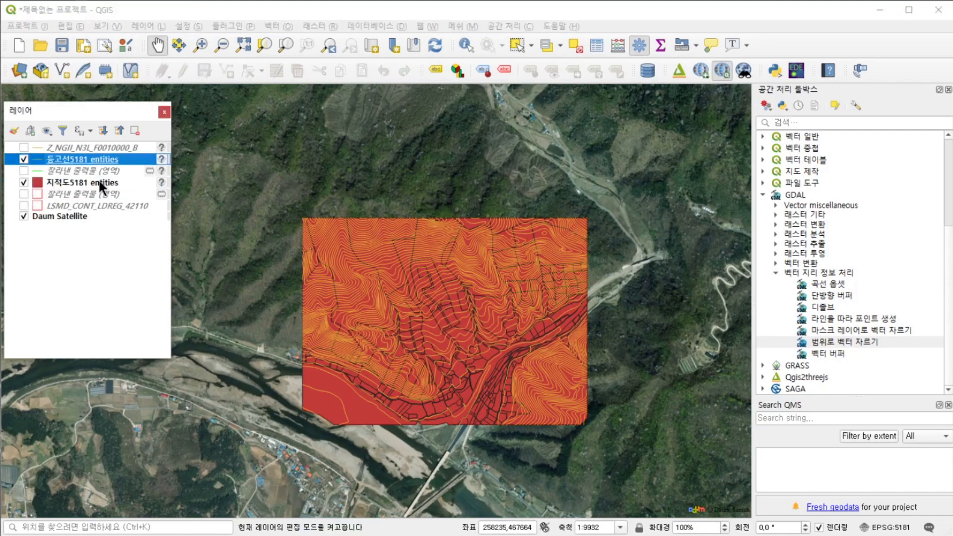
left_click(99, 181)
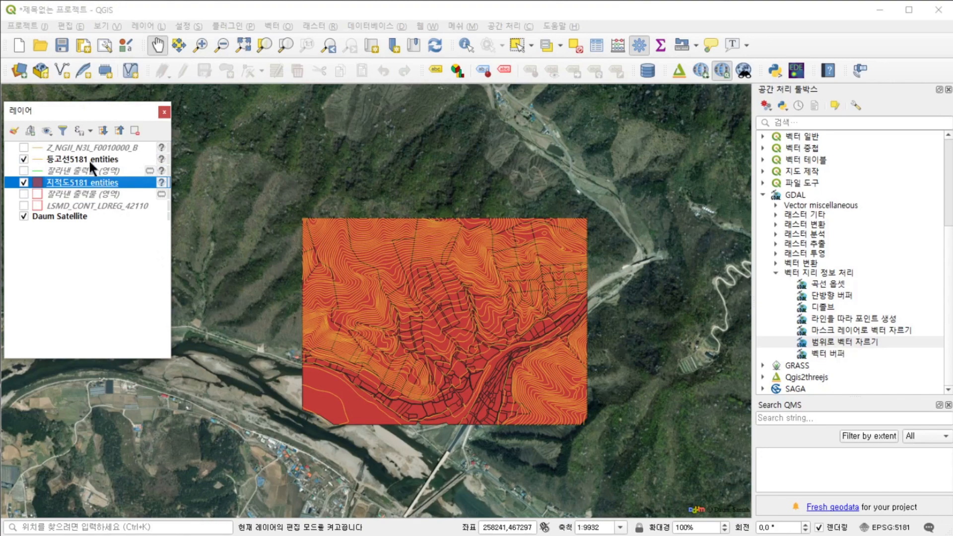
left_click(89, 159)
right_click(100, 158)
left_click(115, 165)
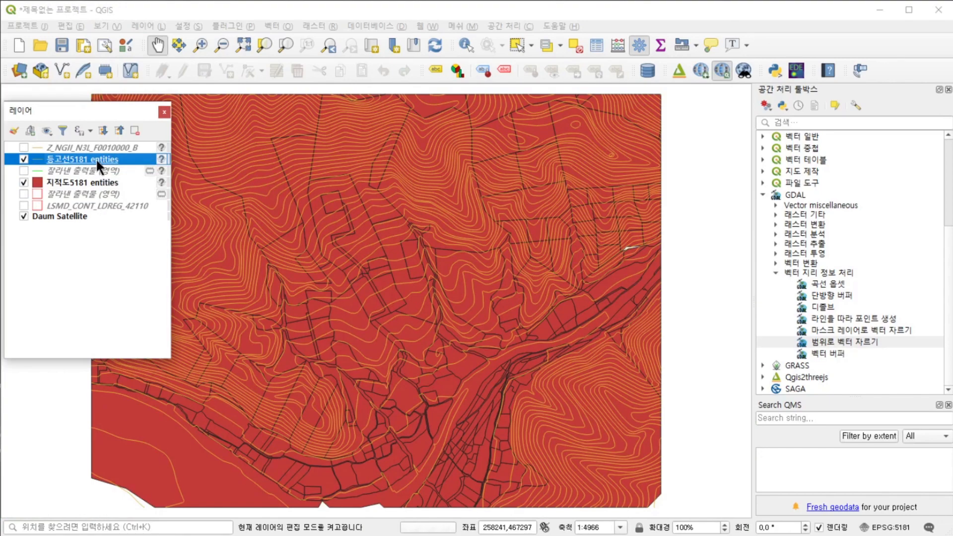
right_click(95, 158)
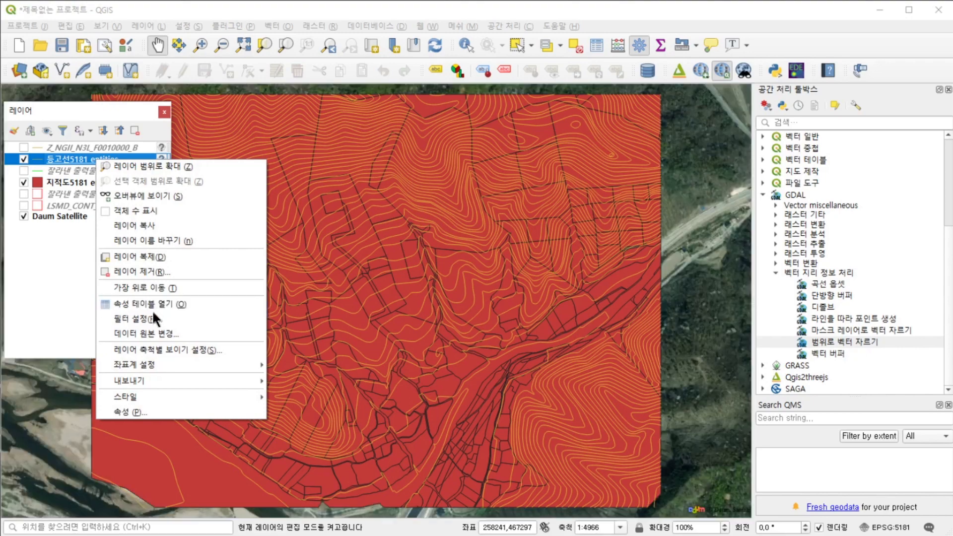
left_click(188, 410)
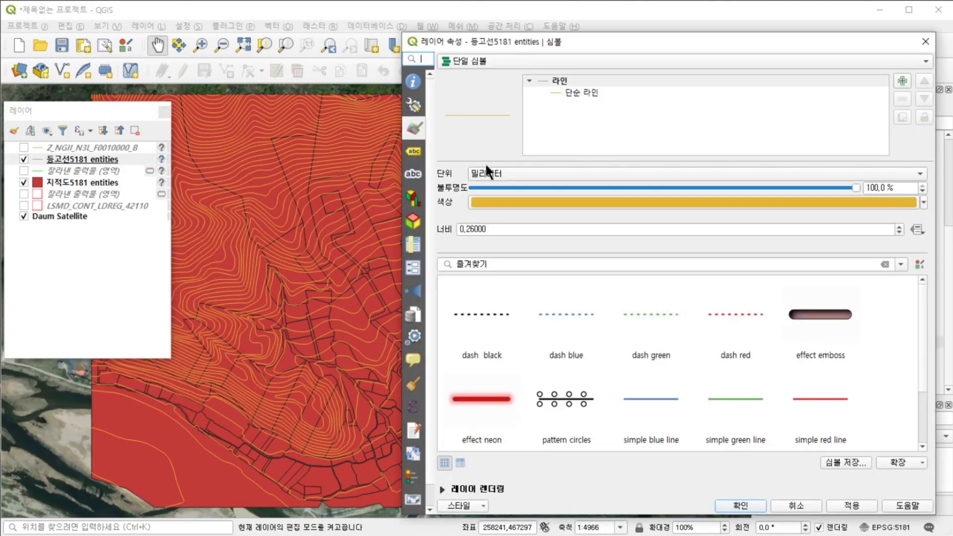
left_click(522, 201)
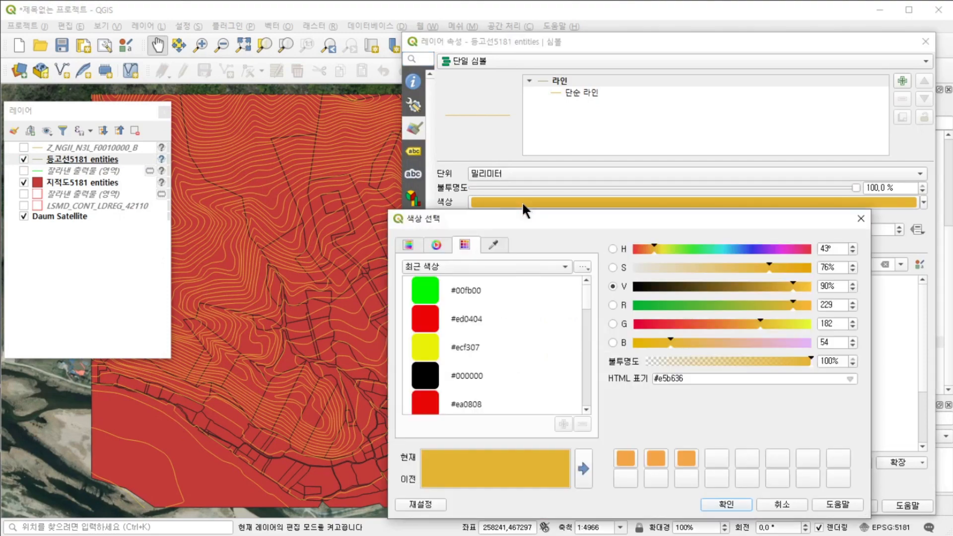
left_click(419, 296)
left_click(732, 502)
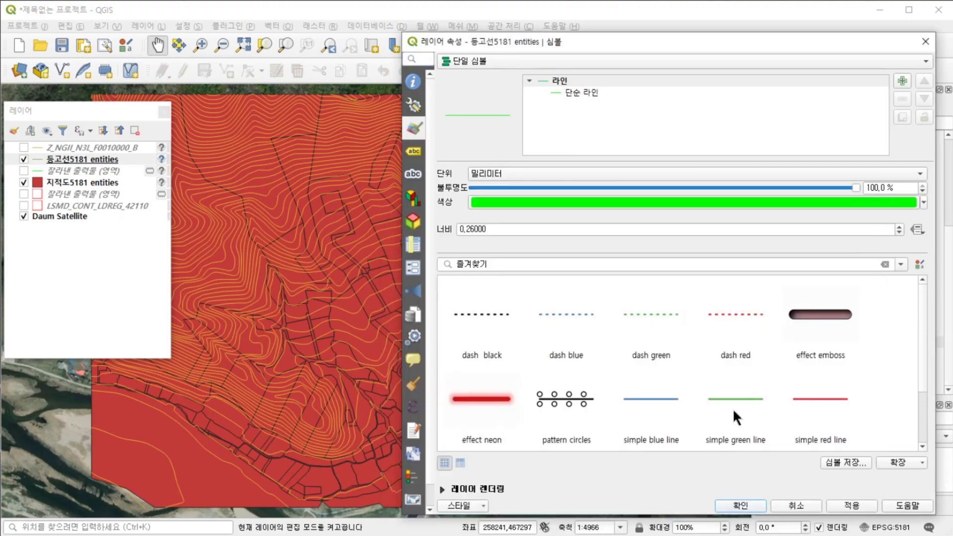
left_click(740, 504)
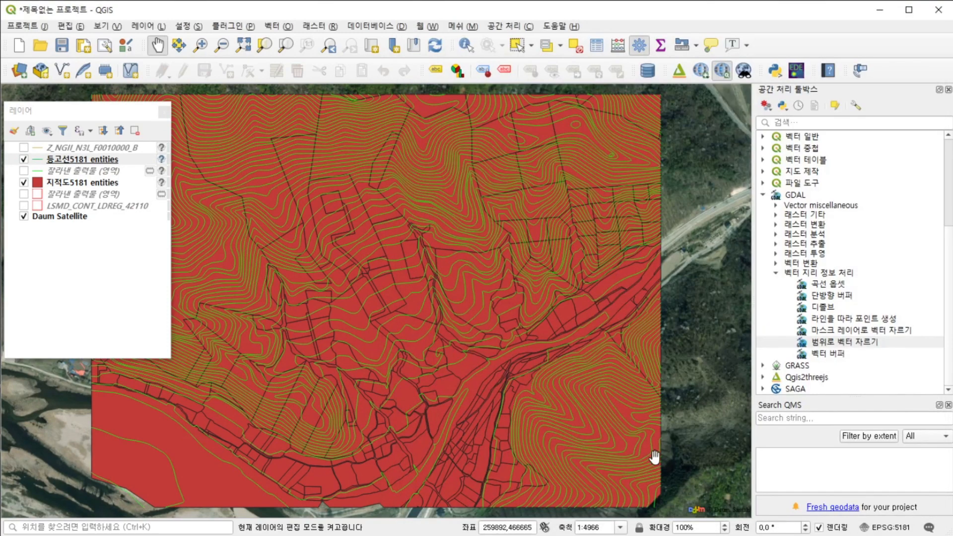
- Change the symbol of the 지적도5181 entities layer from a simple fill to Outline: Simple Line
right_click(70, 180)
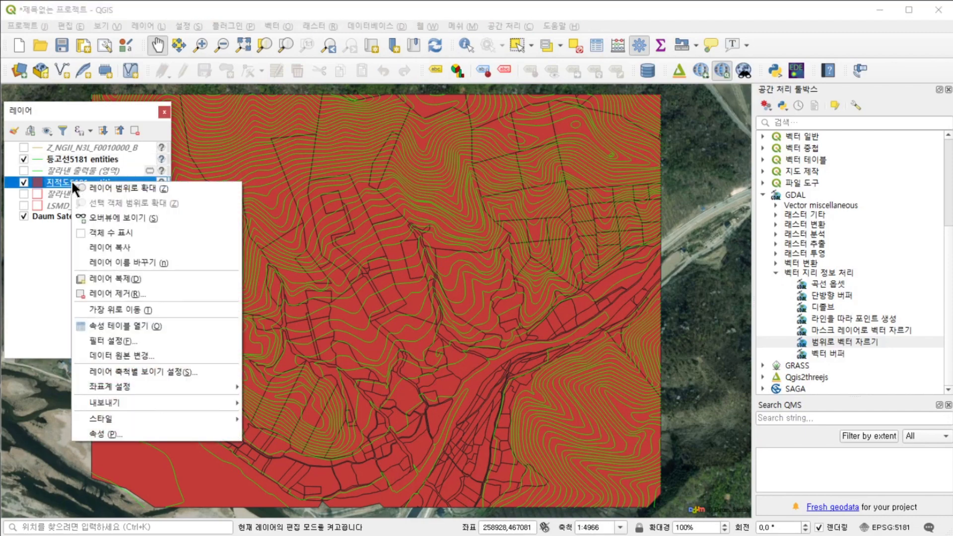
left_click(141, 435)
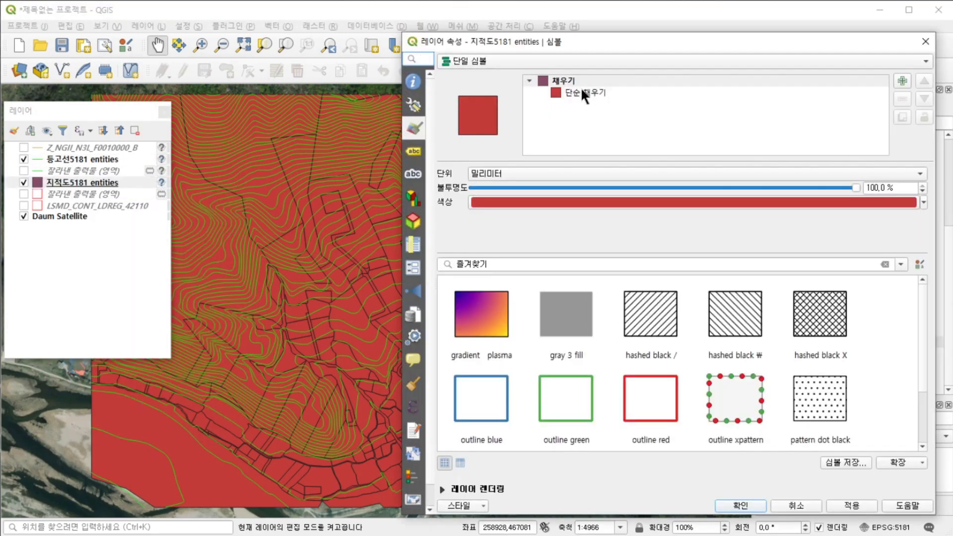
left_click(583, 93)
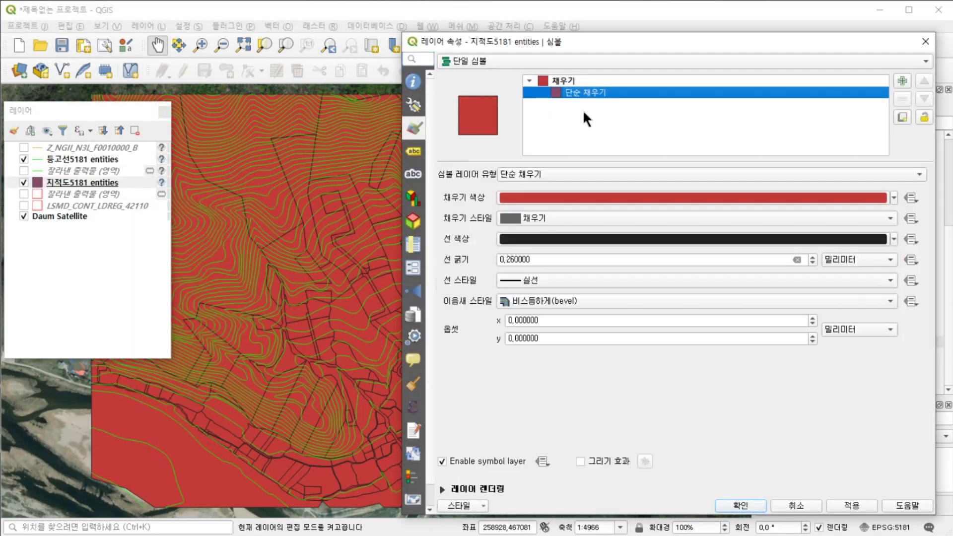
left_click(552, 172)
left_click(559, 230)
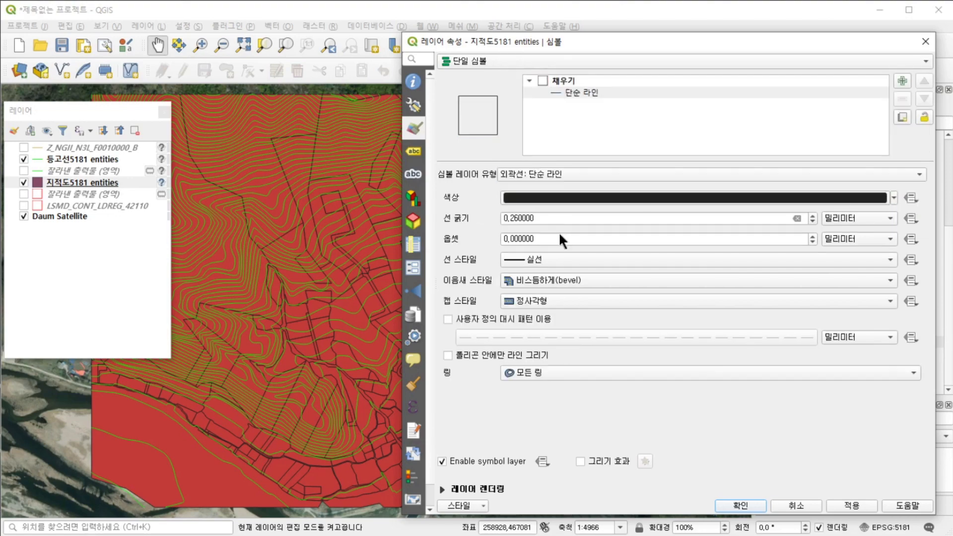
- Set the cadastral outline colour to red #ed0404 and apply the layer style
left_click(558, 197)
left_click(440, 322)
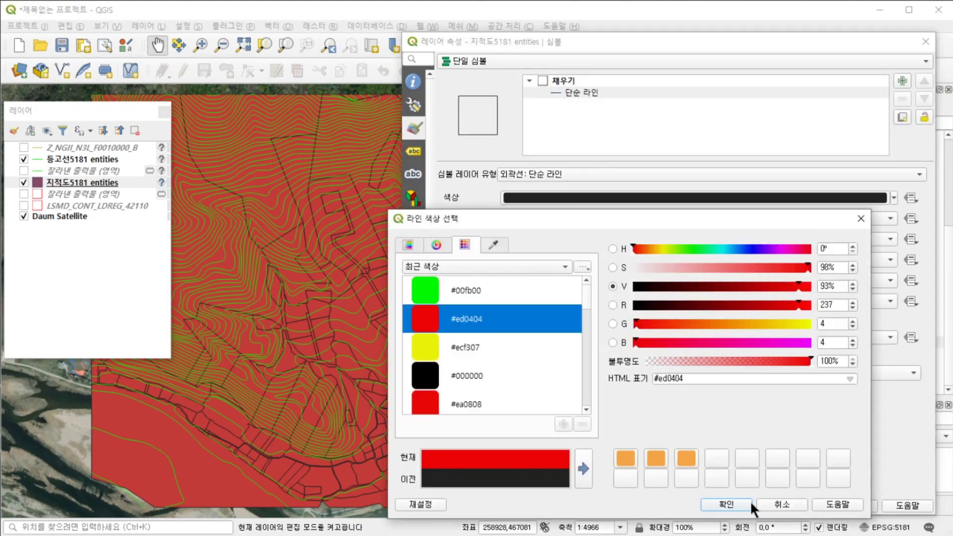
left_click(723, 502)
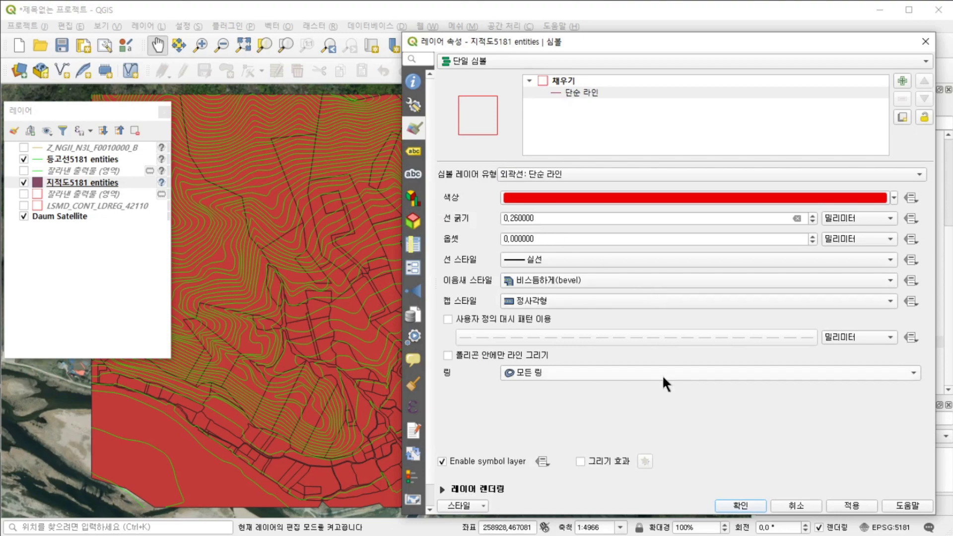
left_click(847, 504)
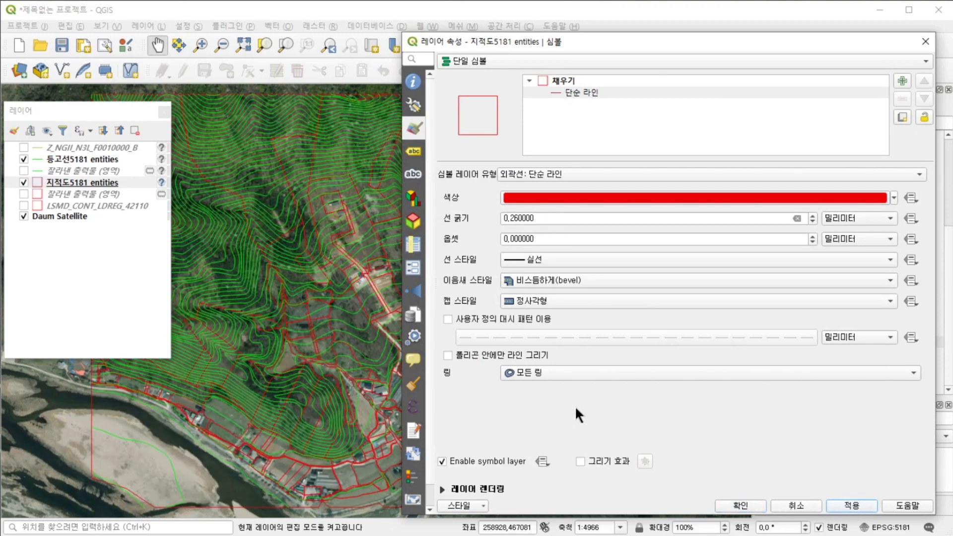
left_click(734, 504)
- Check the restyled layers over the satellite map and start a DXF export of the whole project
scroll(521, 320, "down", 1)
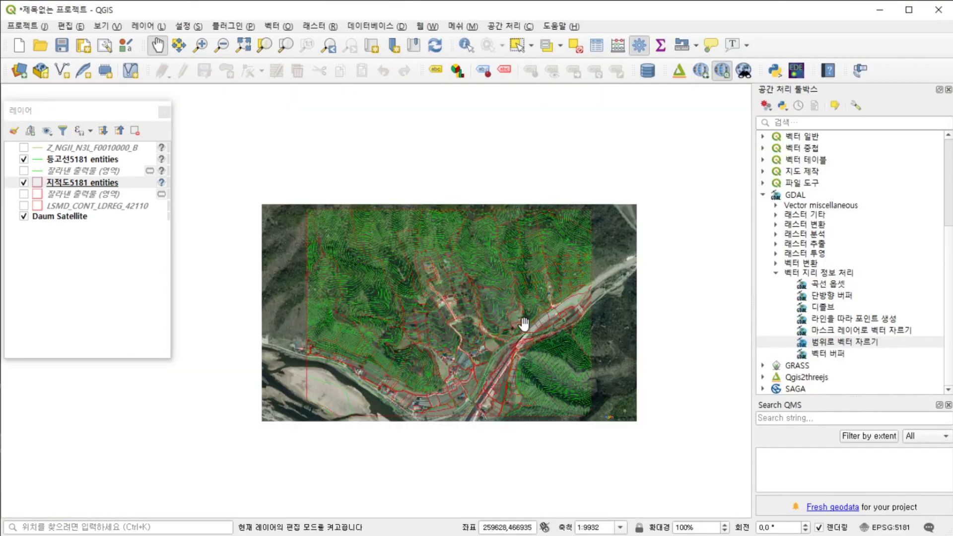
scroll(582, 343, "up", 1)
scroll(582, 343, "down", 1)
scroll(582, 342, "up", 1)
scroll(581, 341, "down", 1)
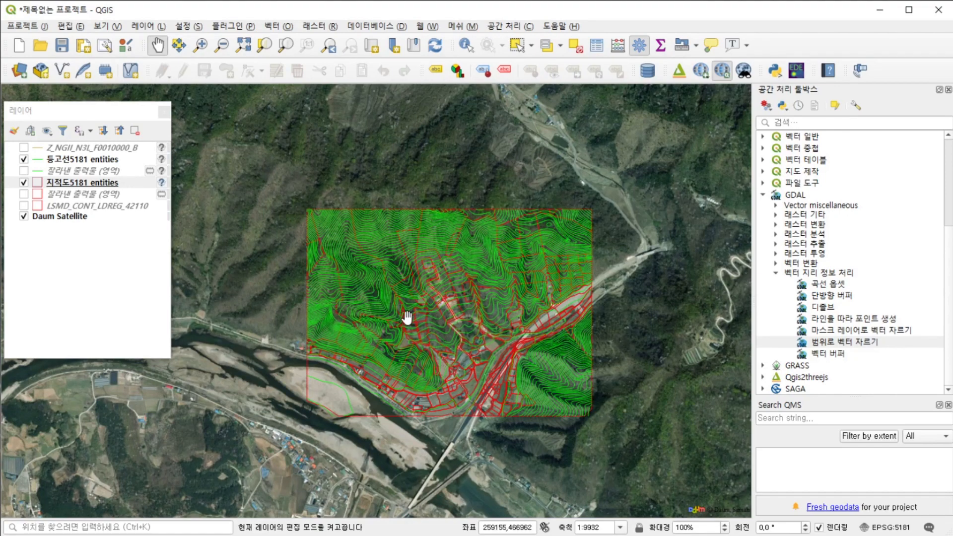
left_click(30, 25)
mouse_move(85, 221)
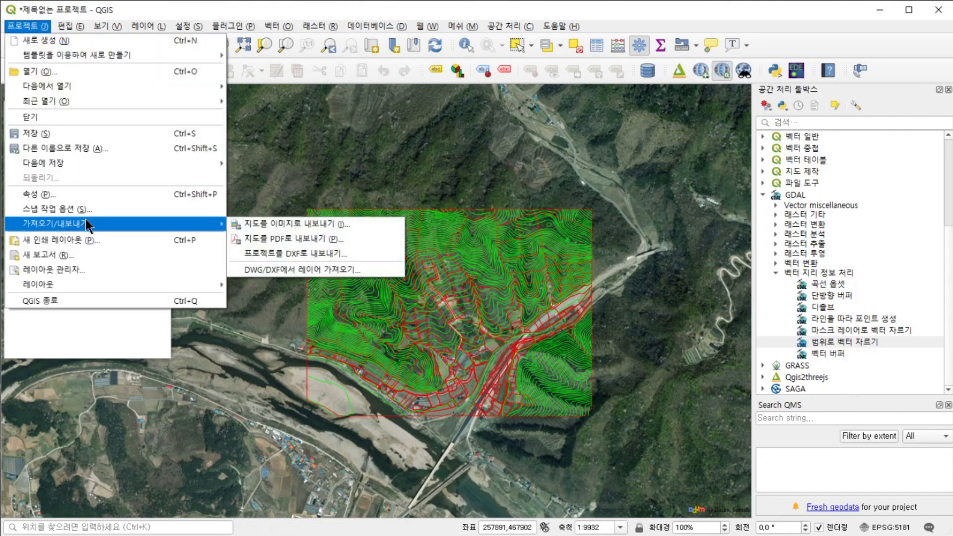
left_click(311, 253)
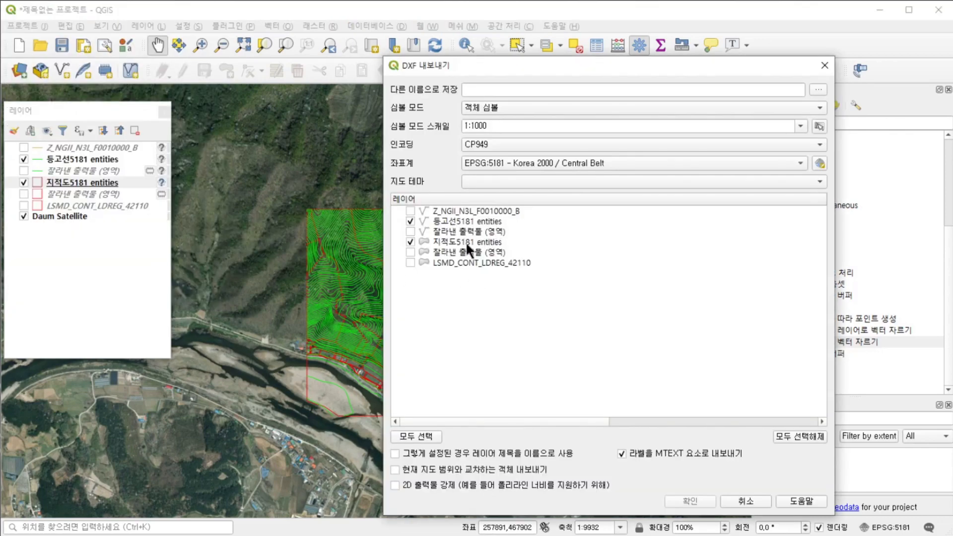
- Export the visible contour and cadastral entities layers together as cad-new.dxf in the 연속지적도22 folder, using EPSG:5181
left_click(817, 89)
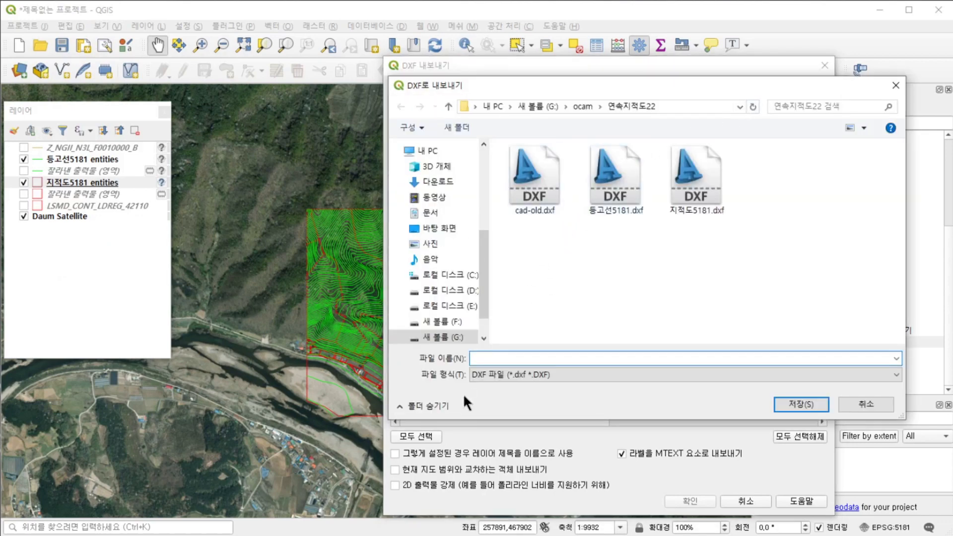
type("ca")
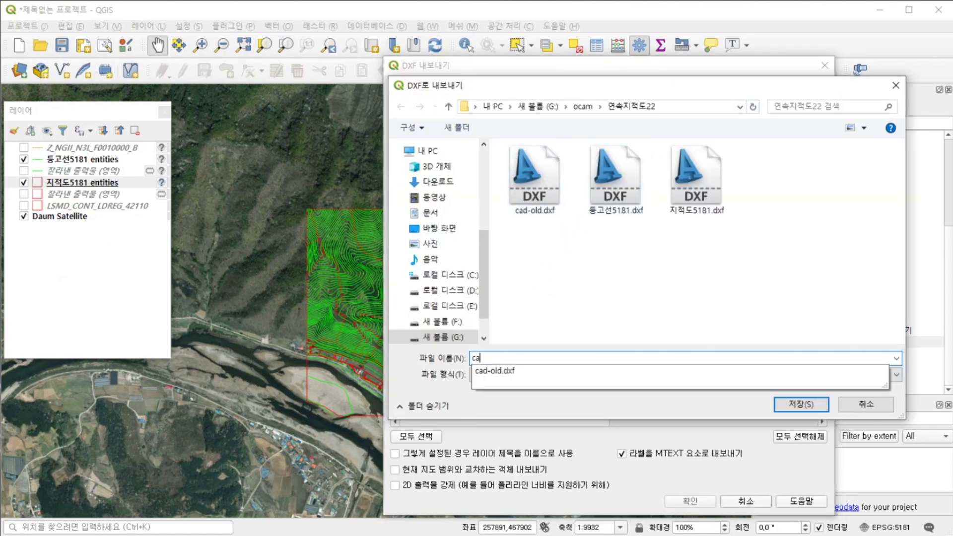
type("d-n")
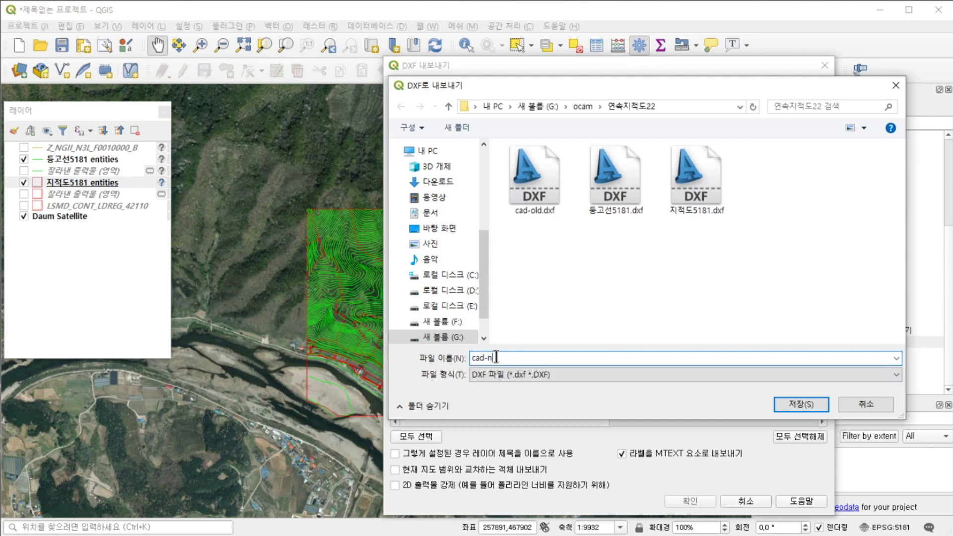
type("ew")
left_click(794, 400)
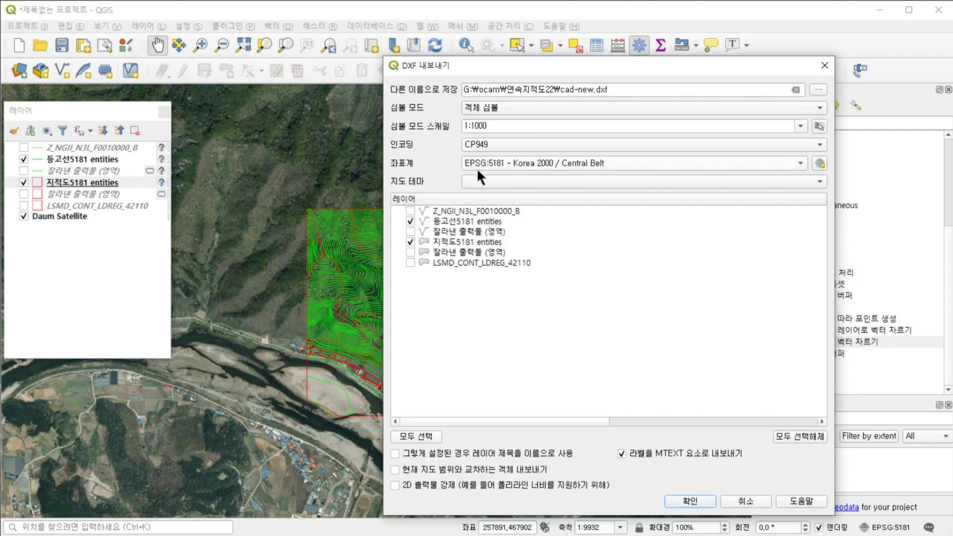
left_click(695, 497)
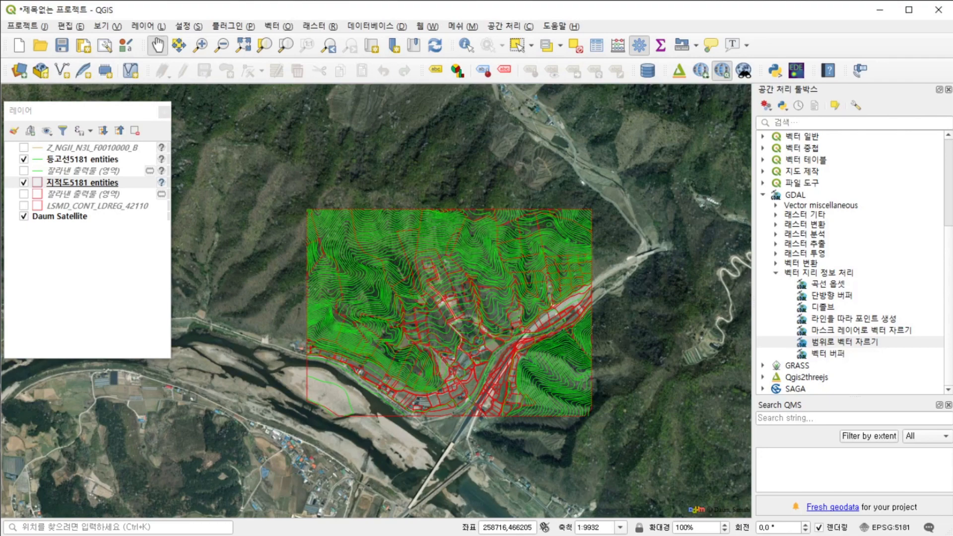
- Switch to the 연속지적도22 folder, open cad-new.dxf in AutoCAD, and move its drawing window slightly upward
key("alt+Tab")
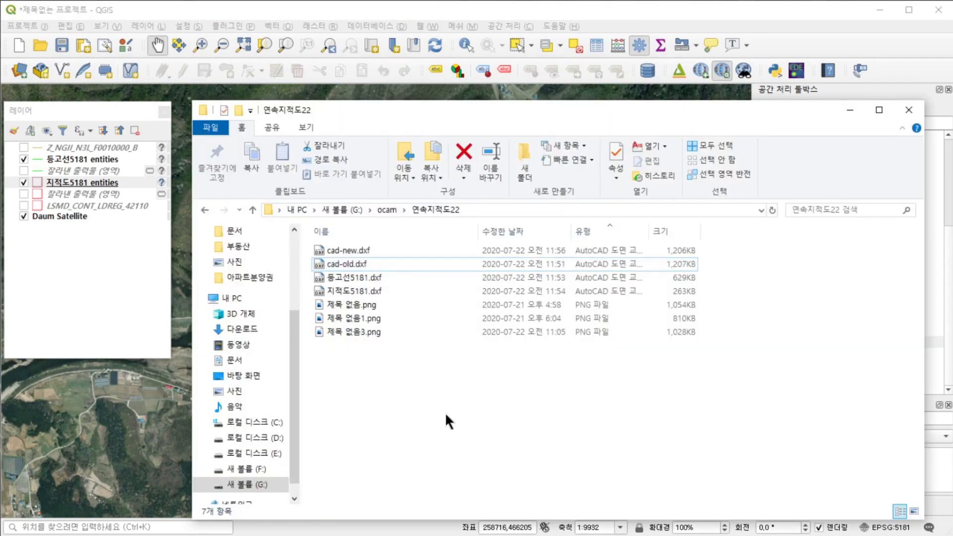
left_click(363, 251)
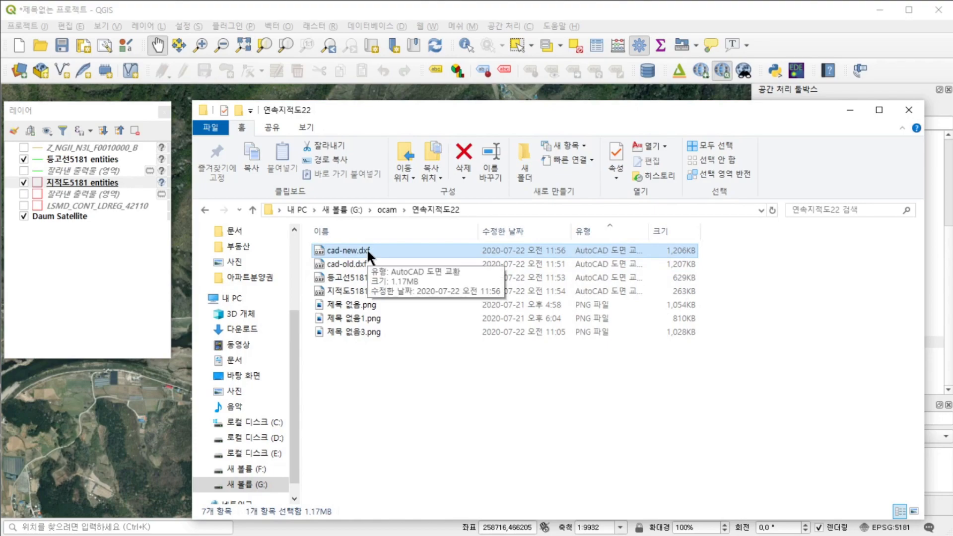
double_click(366, 250)
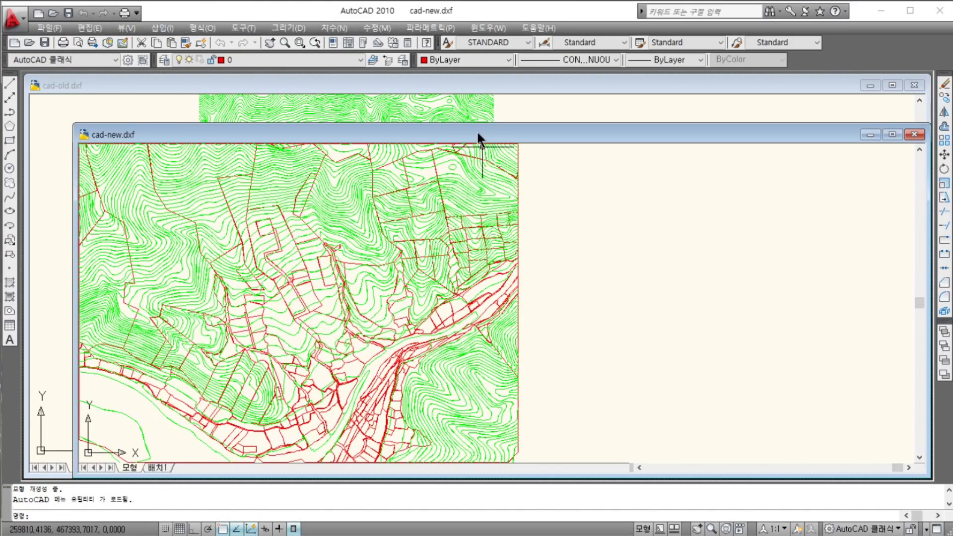
left_click_drag(477, 132, 471, 110)
- Examine how the red cadastral lines and green contours line up across the cad-new.dxf drawing
scroll(439, 261, "down", 3)
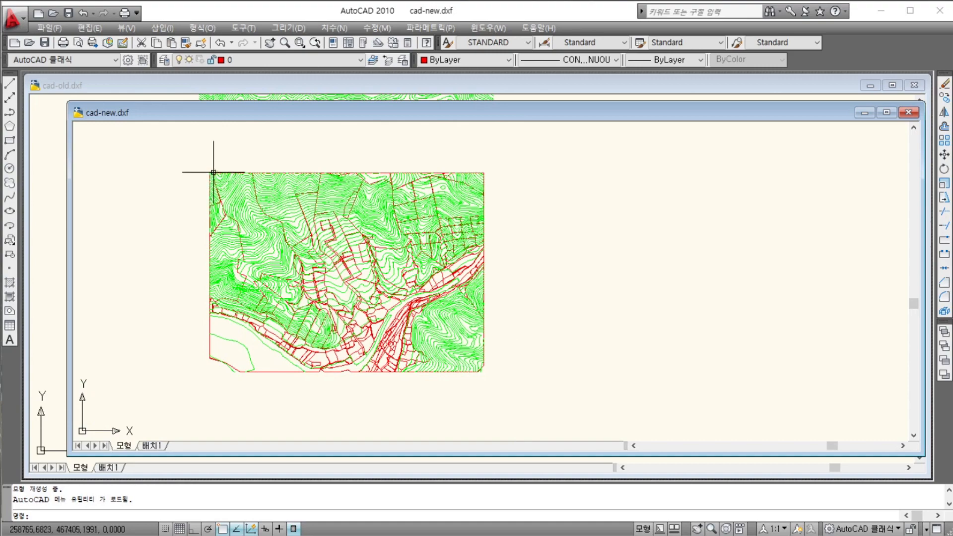
scroll(462, 233, "up", 3)
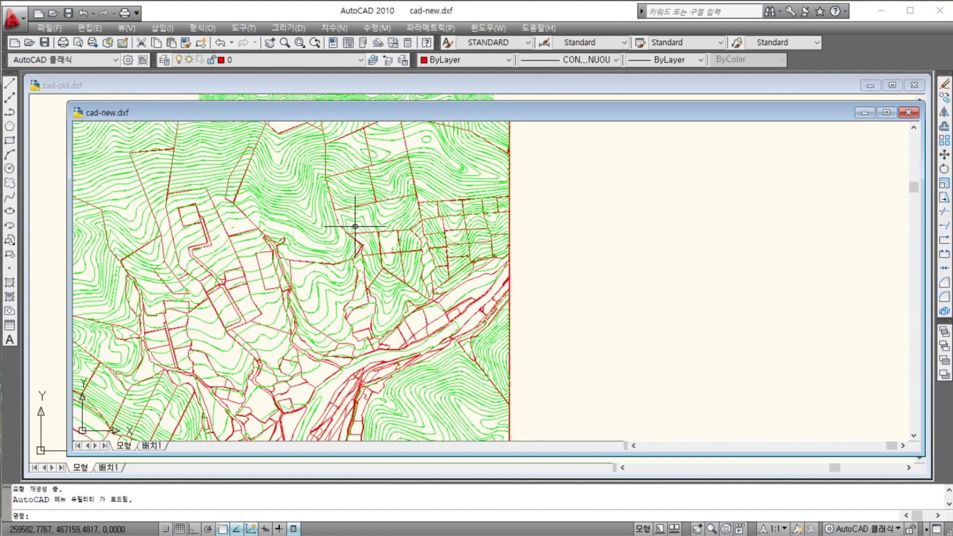
scroll(412, 240, "down", 3)
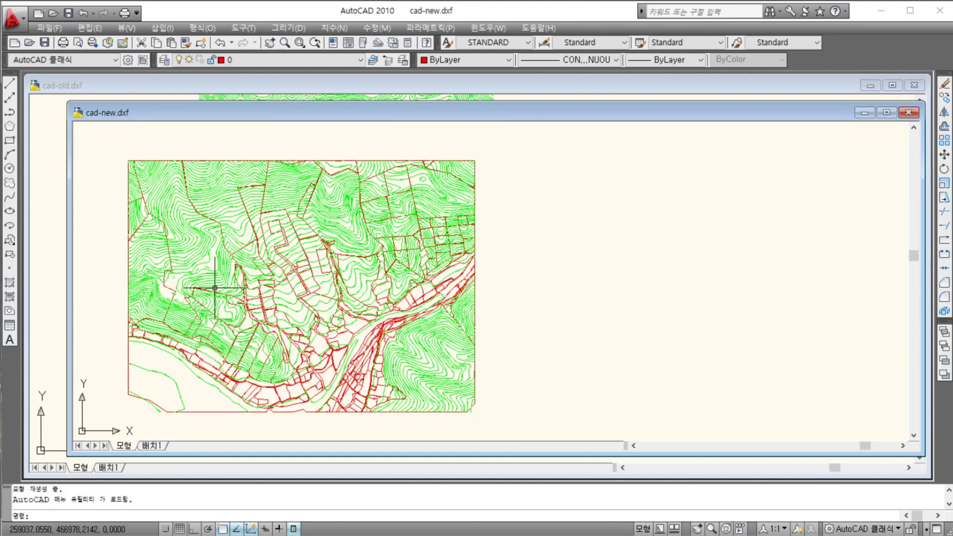
scroll(212, 290, "up", 2)
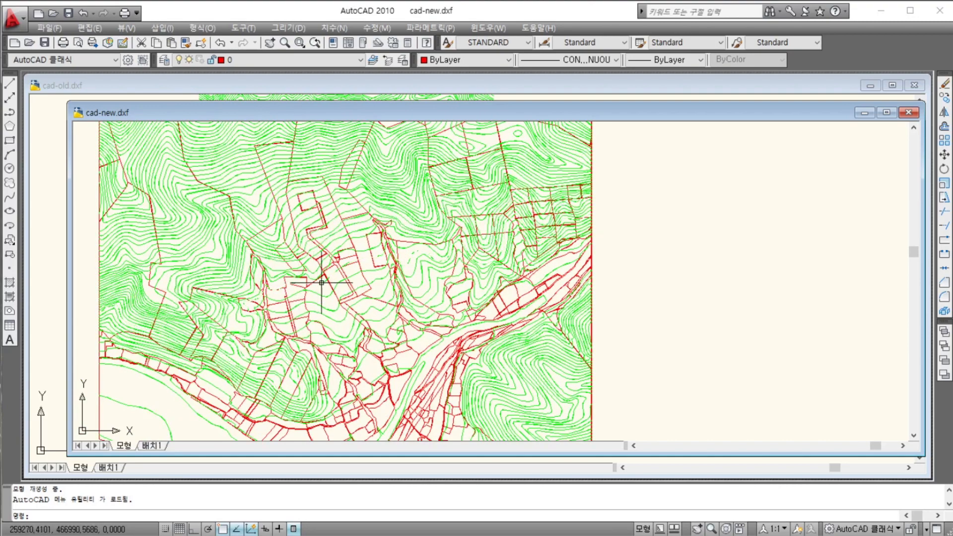
mouse_move(350, 288)
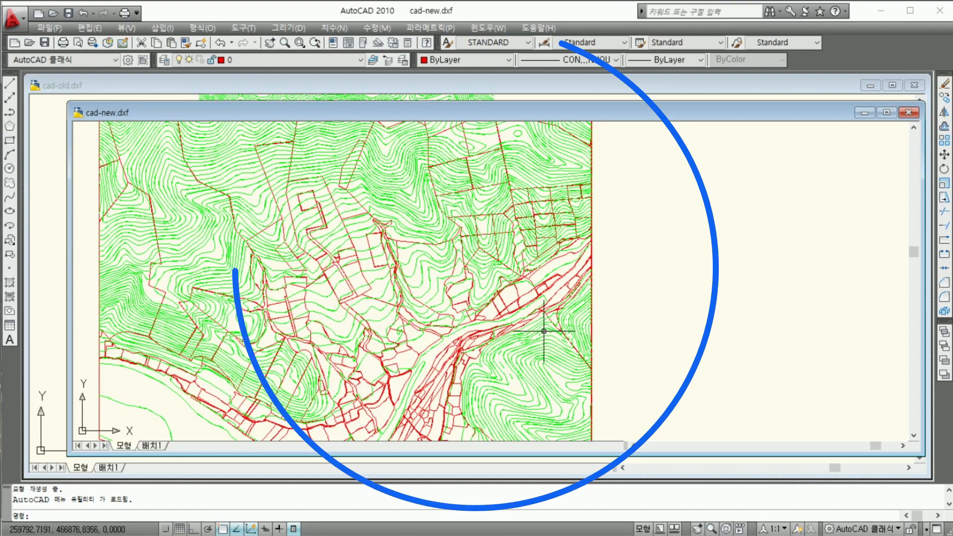
mouse_move(543, 330)
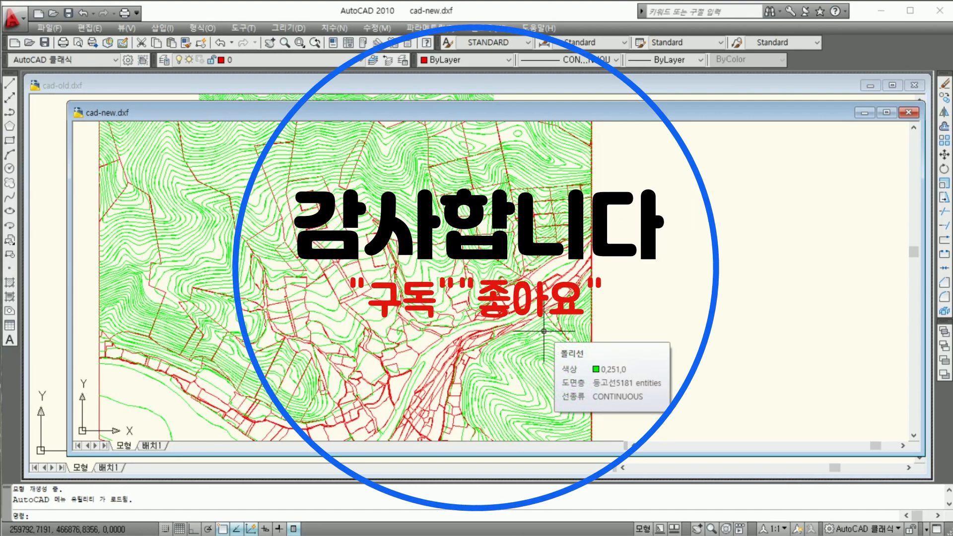